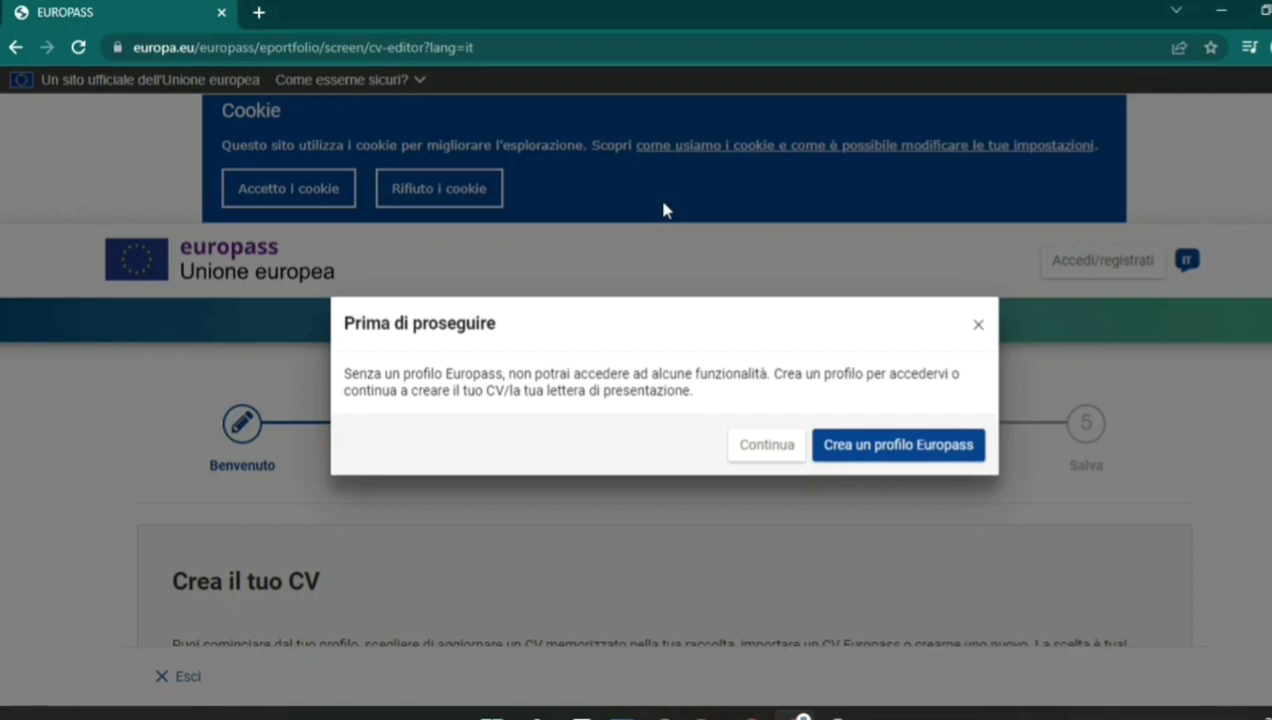
Dismiss the 'Prima di proseguire' profile notice and bring the CV start options into view.
{"action": "left_click", "coordinate": [381, 50]}
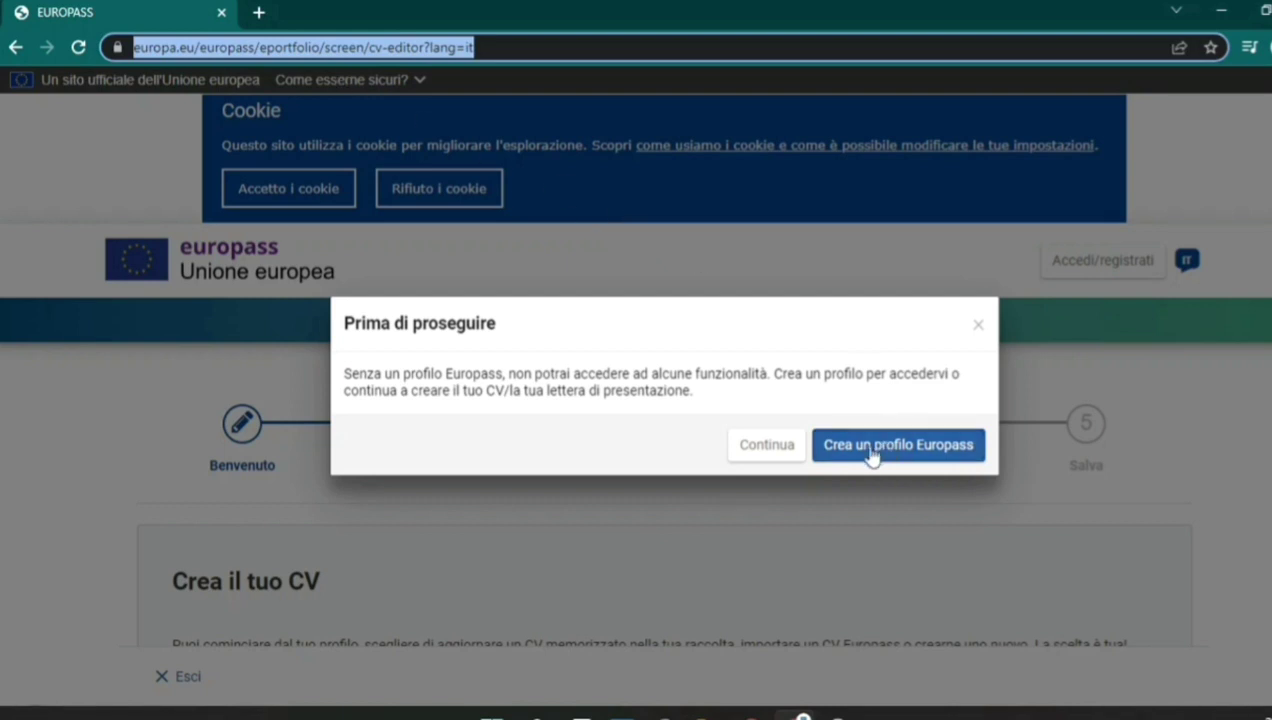
{"action": "left_click", "coordinate": [788, 447]}
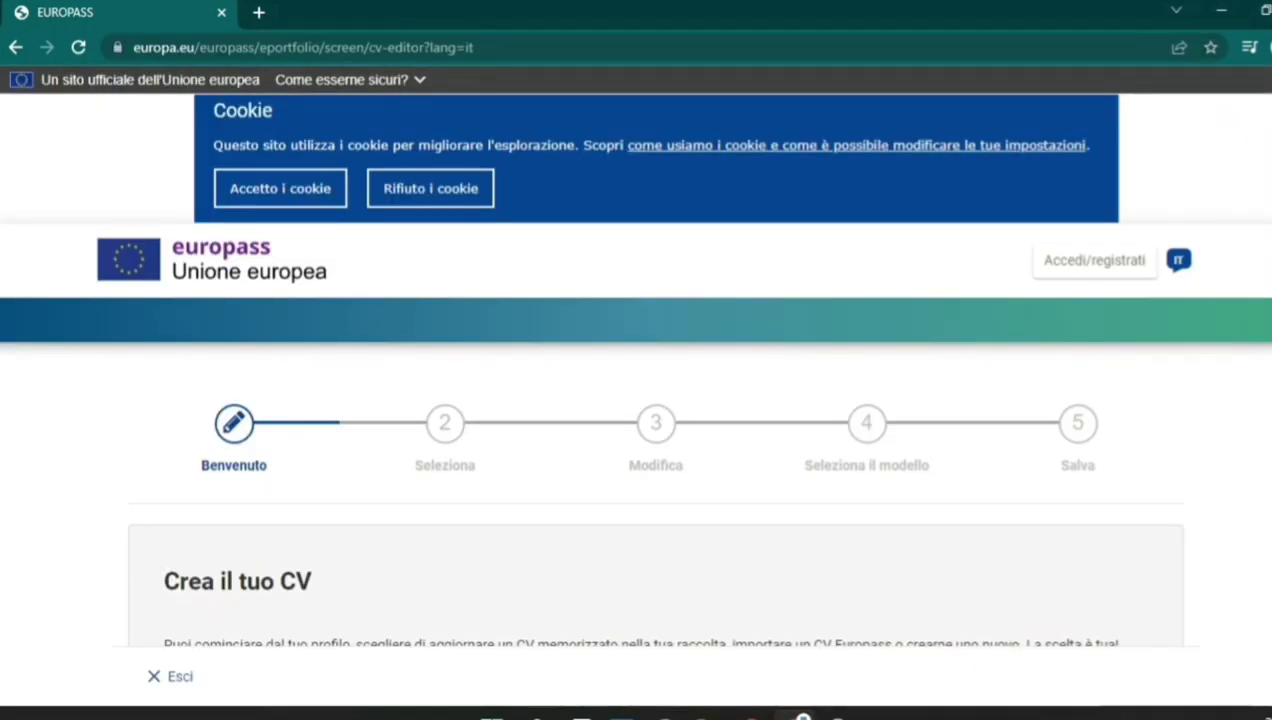
{"action": "scroll", "coordinate": [636, 380], "scroll_direction": "down", "scroll_amount": 2}
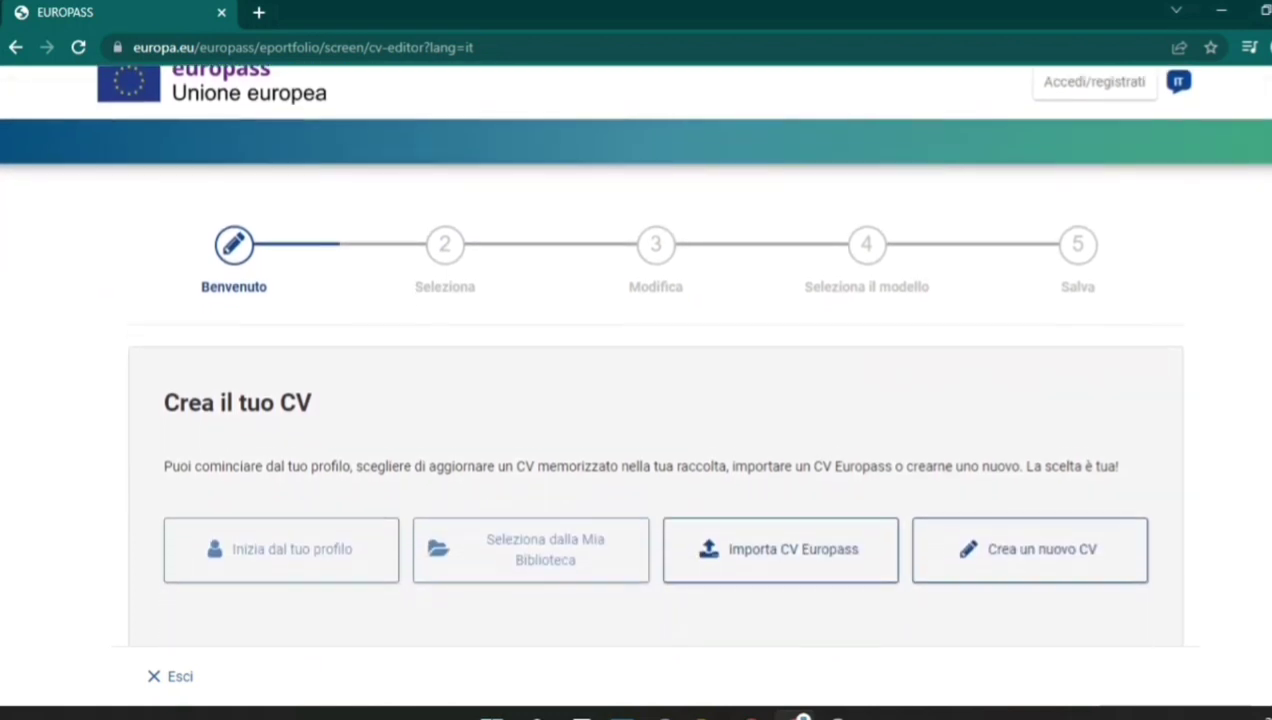
Start a new CV, keeping italiano as the CV language and 23/04/2019 as the date format.
{"action": "left_click", "coordinate": [1010, 530]}
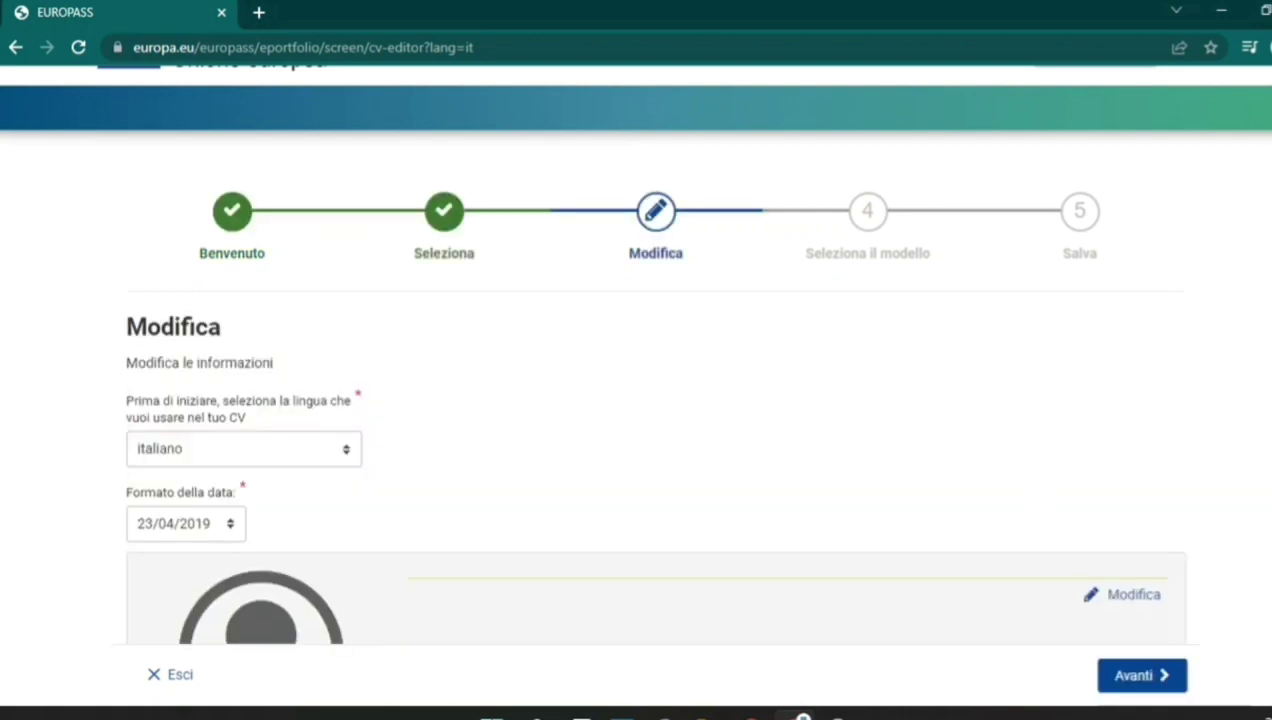
{"action": "scroll", "coordinate": [636, 400], "scroll_direction": "down", "scroll_amount": 2}
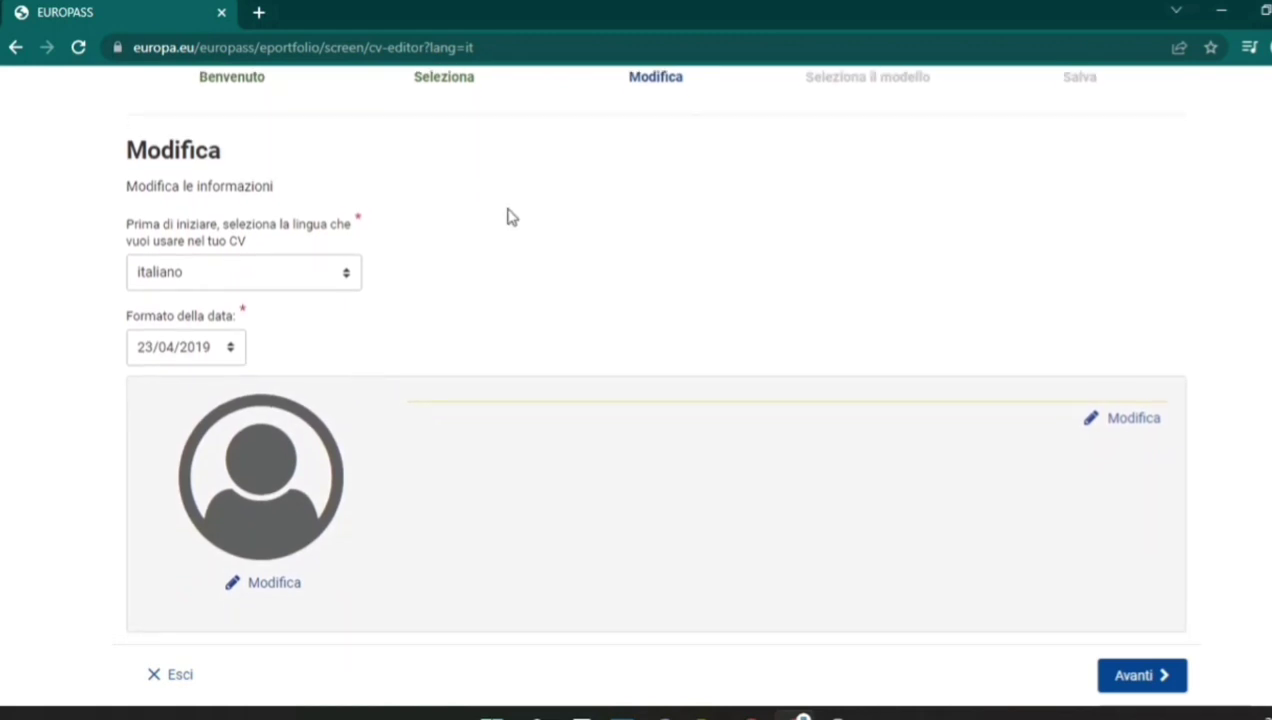
{"action": "left_click", "coordinate": [346, 279]}
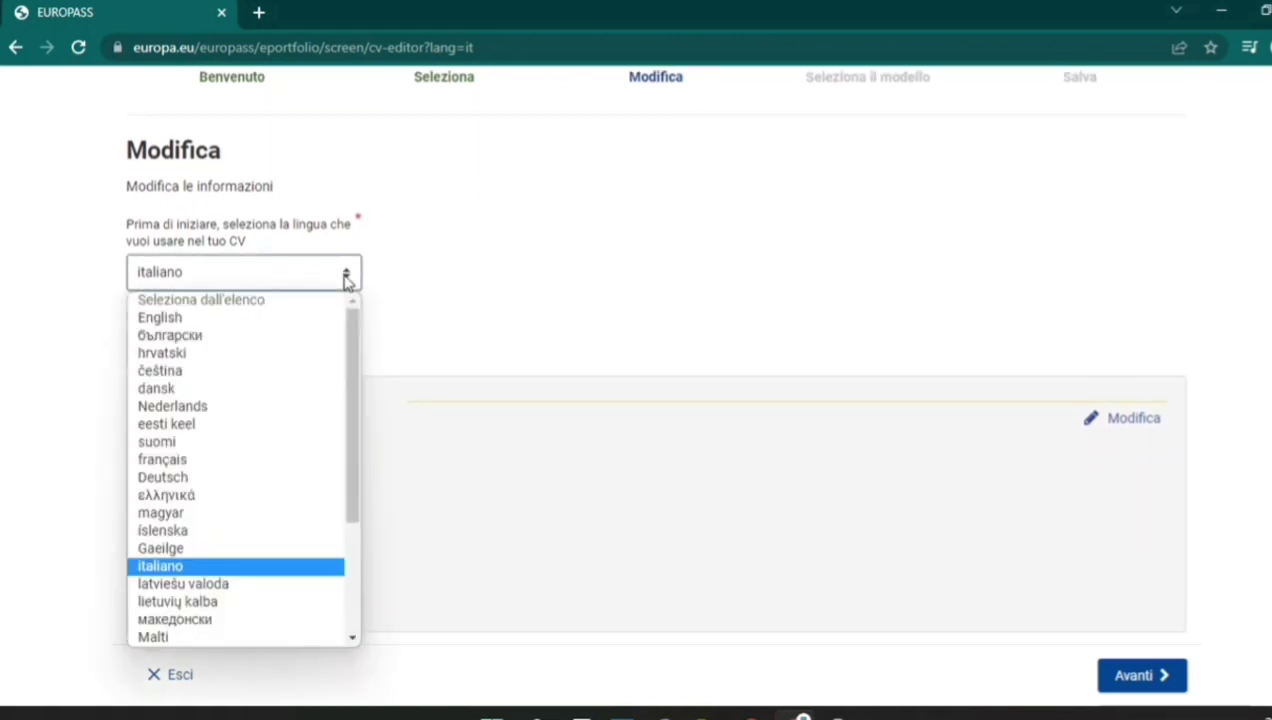
{"action": "left_click", "coordinate": [346, 279]}
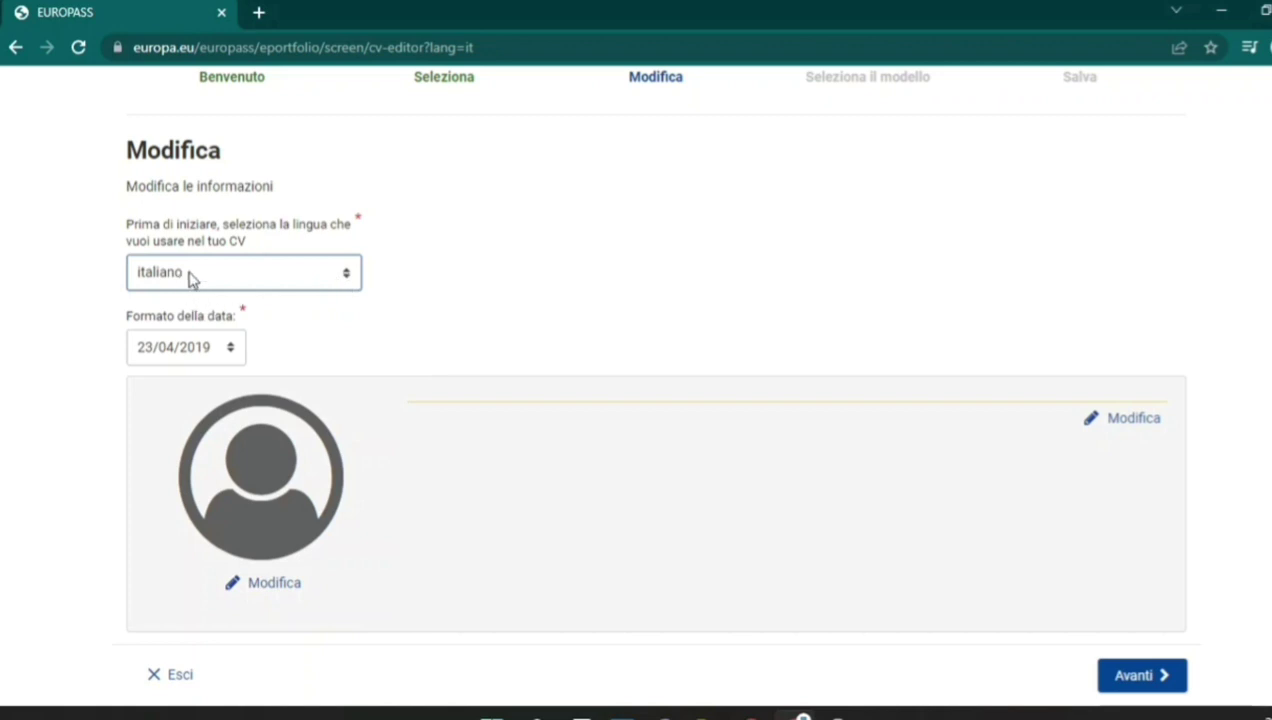
{"action": "left_click", "coordinate": [230, 347]}
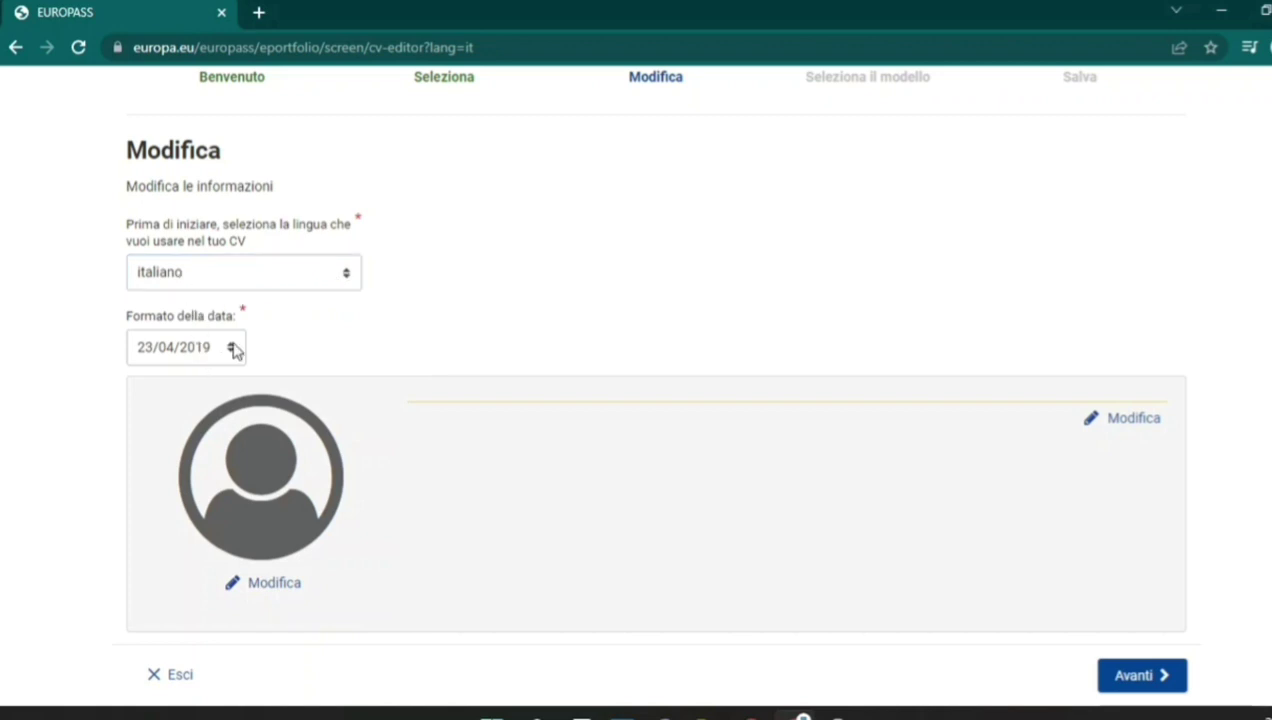
{"action": "left_click", "coordinate": [229, 350]}
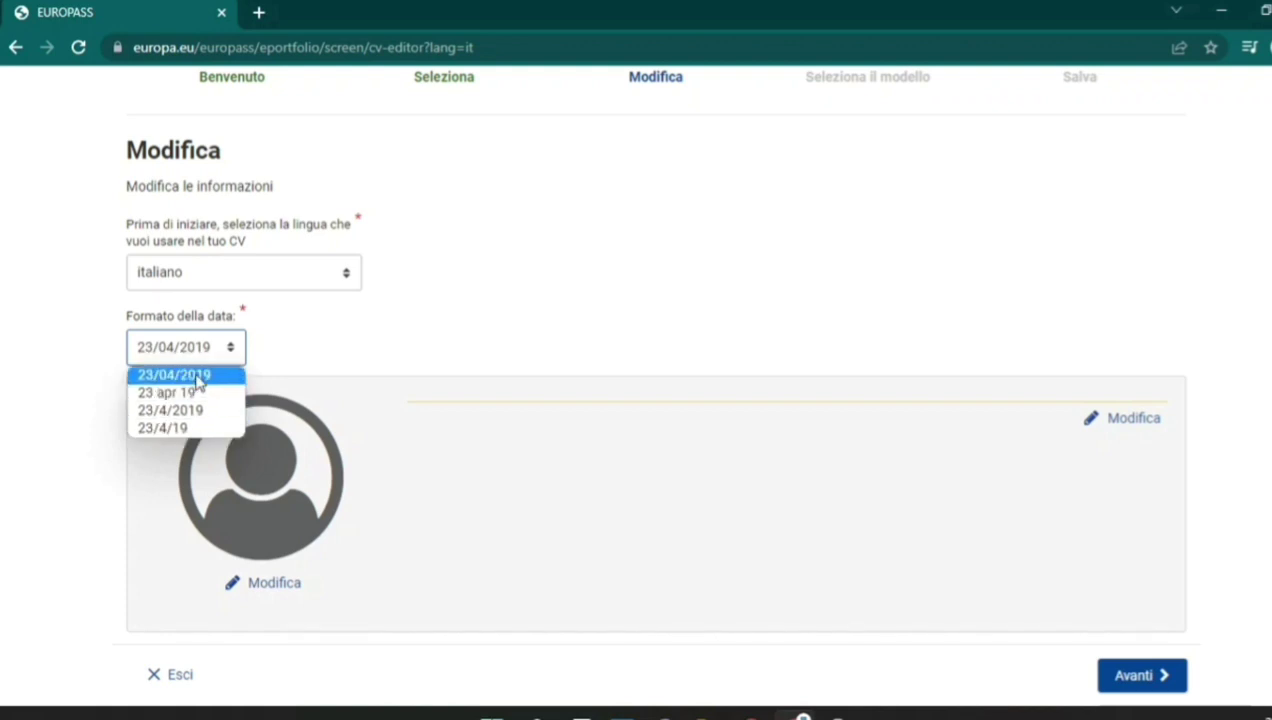
{"action": "left_click", "coordinate": [197, 378]}
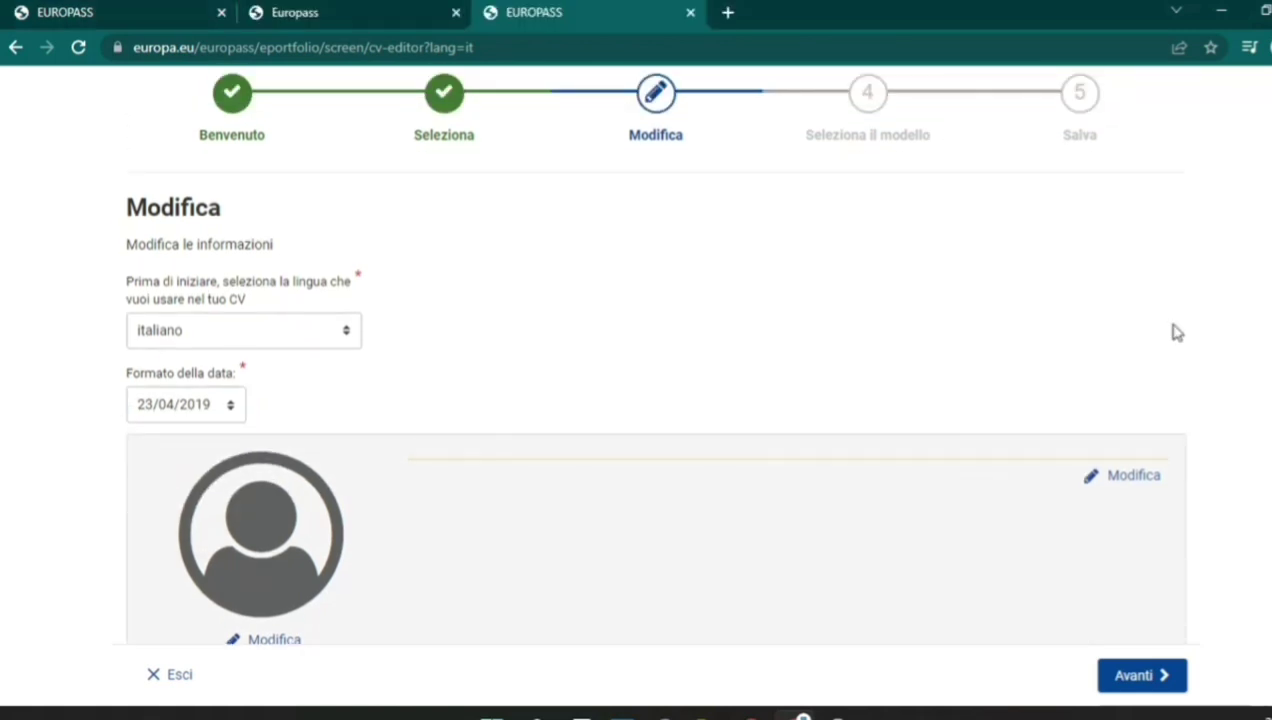
Open the personal information form and enter the person's first name and surname.
{"action": "left_click", "coordinate": [1147, 489]}
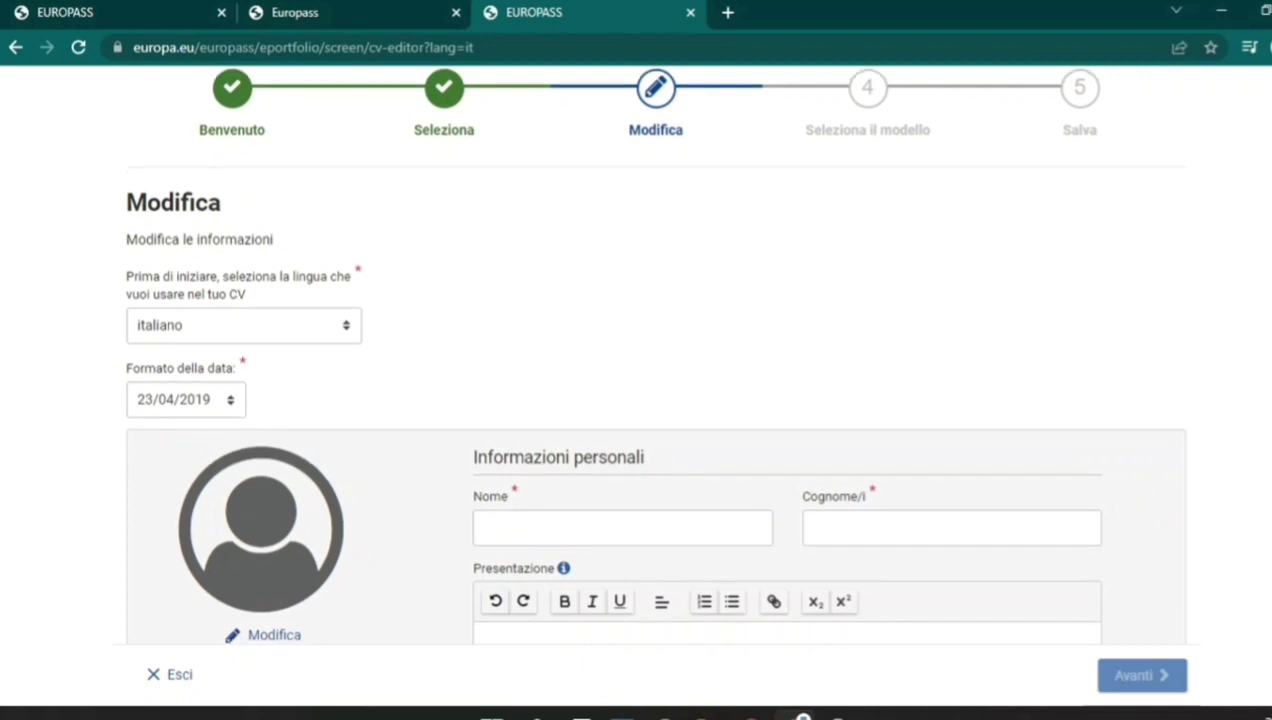
{"action": "scroll", "coordinate": [652, 354], "scroll_direction": "down", "scroll_amount": 5}
{"action": "scroll", "coordinate": [652, 354], "scroll_direction": "down", "scroll_amount": 1}
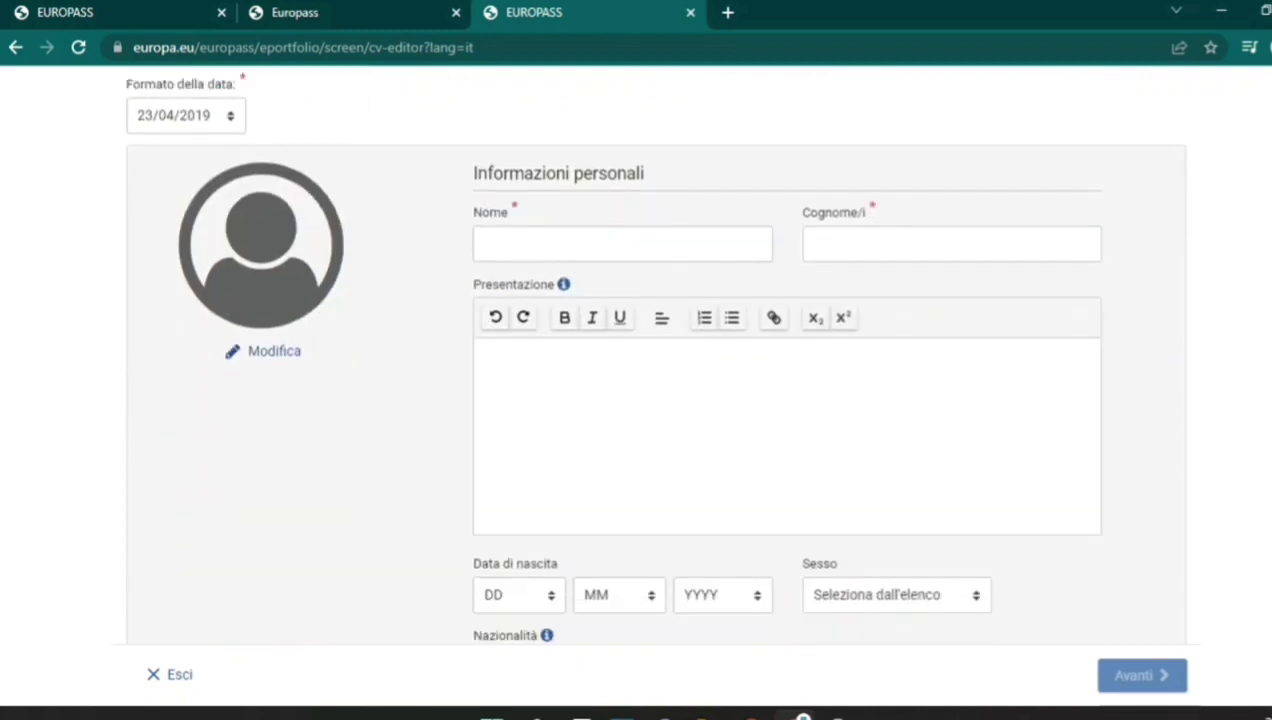
{"action": "left_click", "coordinate": [532, 256]}
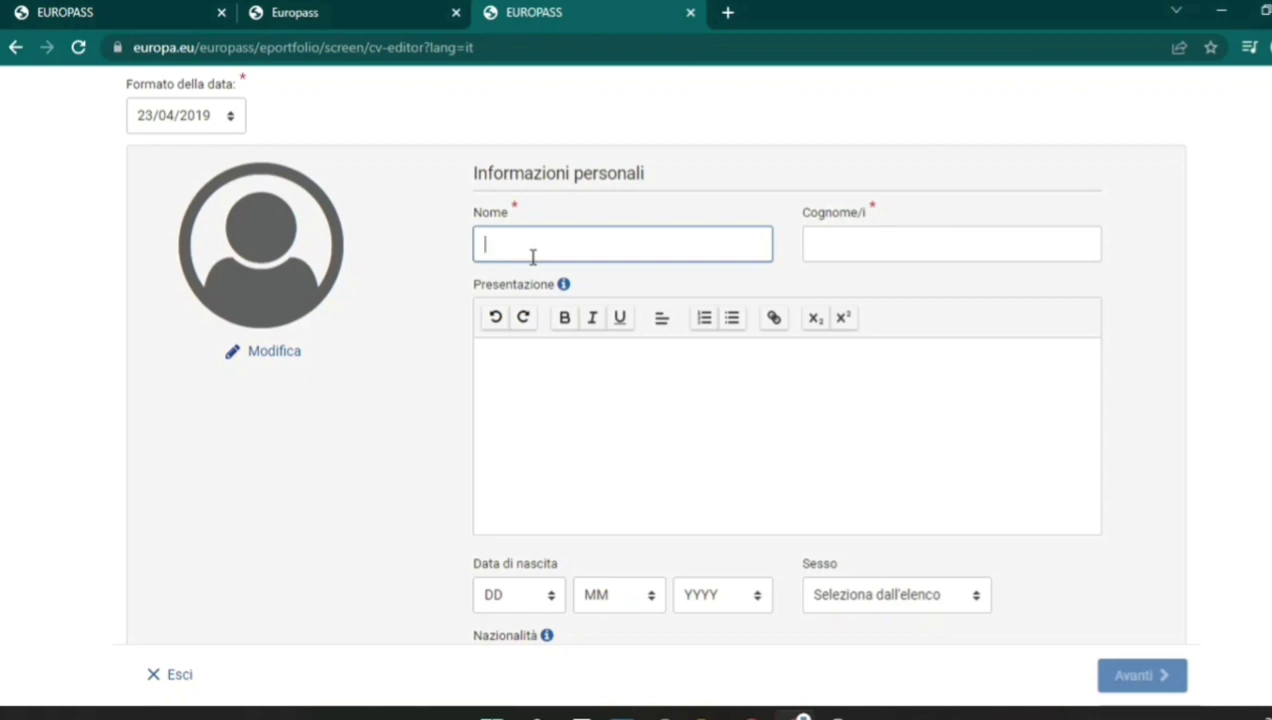
{"action": "left_click", "coordinate": [863, 239]}
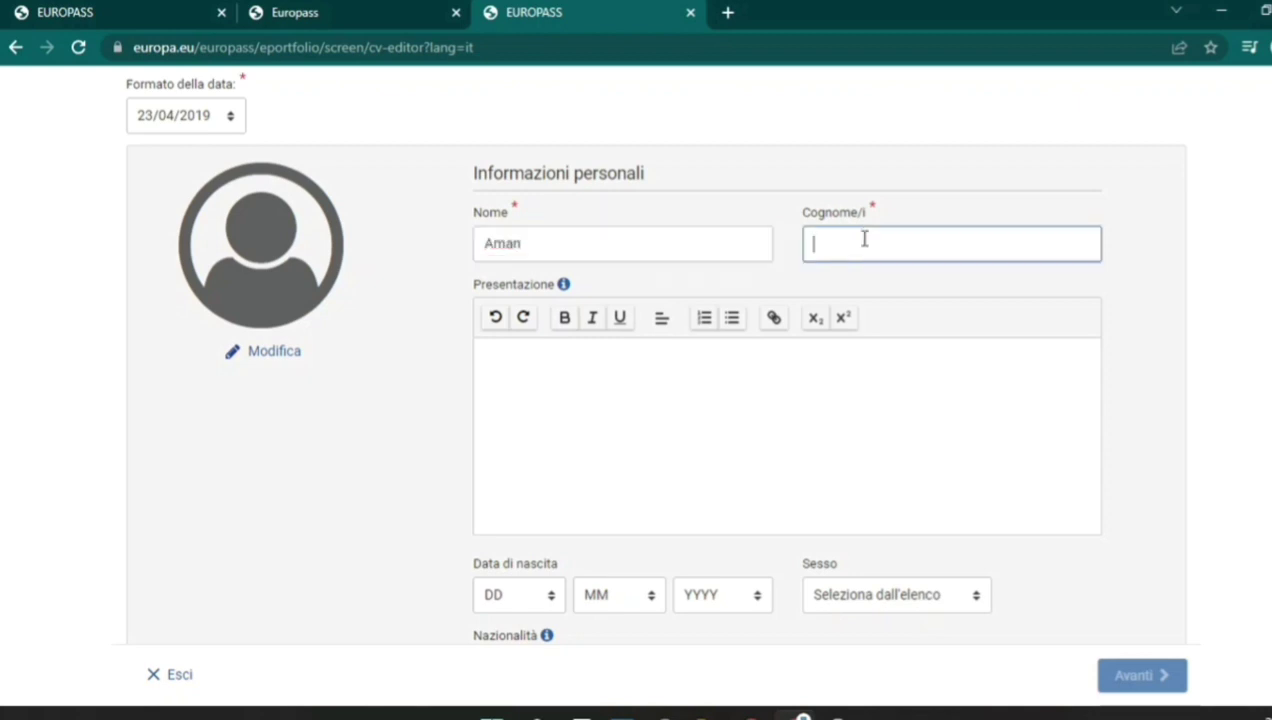
{"action": "left_click", "coordinate": [734, 415]}
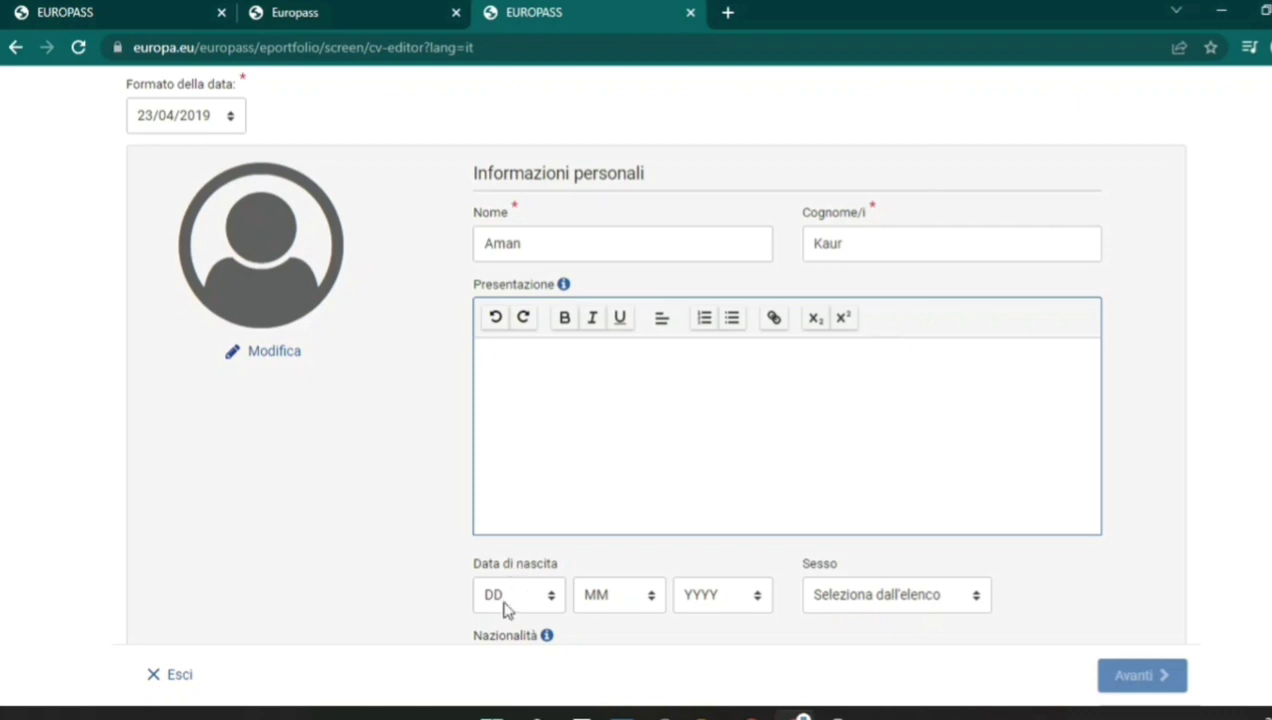
{"action": "left_click", "coordinate": [870, 596]}
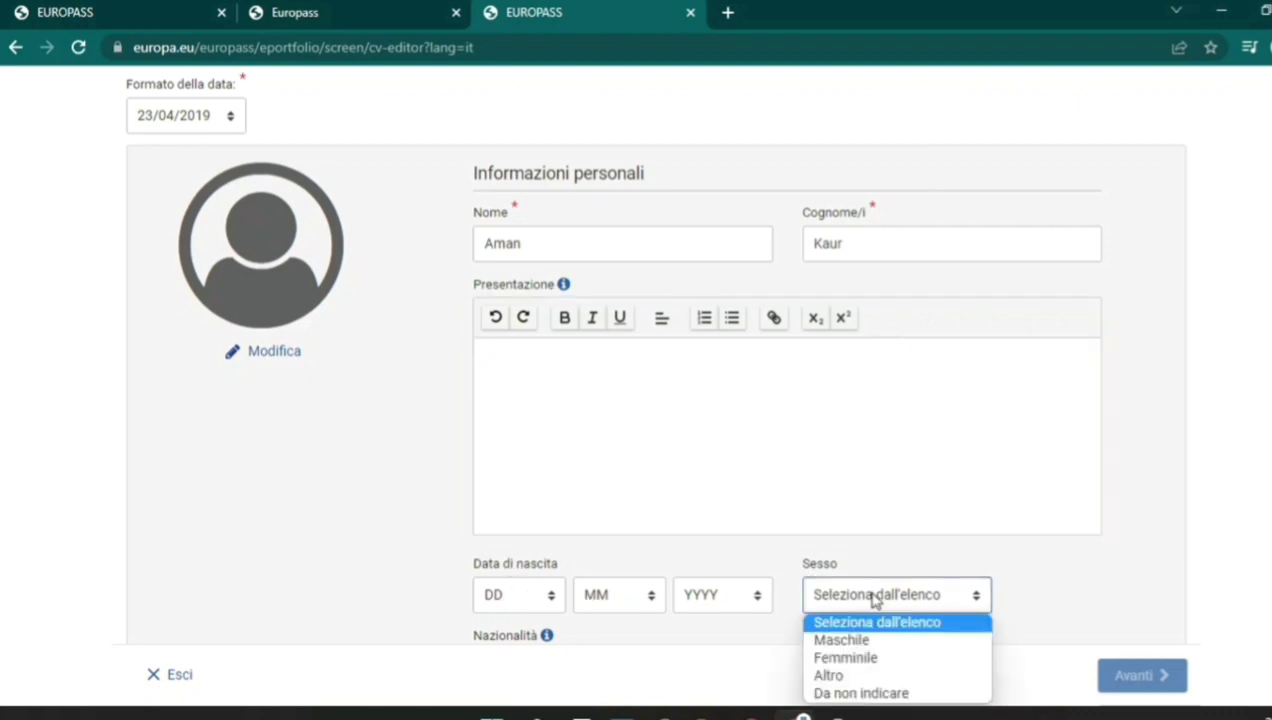
{"action": "left_click", "coordinate": [1116, 547]}
Check the Nazionalità list and e-mail field, then scroll through Contatti and Indirizzo without changes.
{"action": "scroll", "coordinate": [655, 353], "scroll_direction": "down", "scroll_amount": 2}
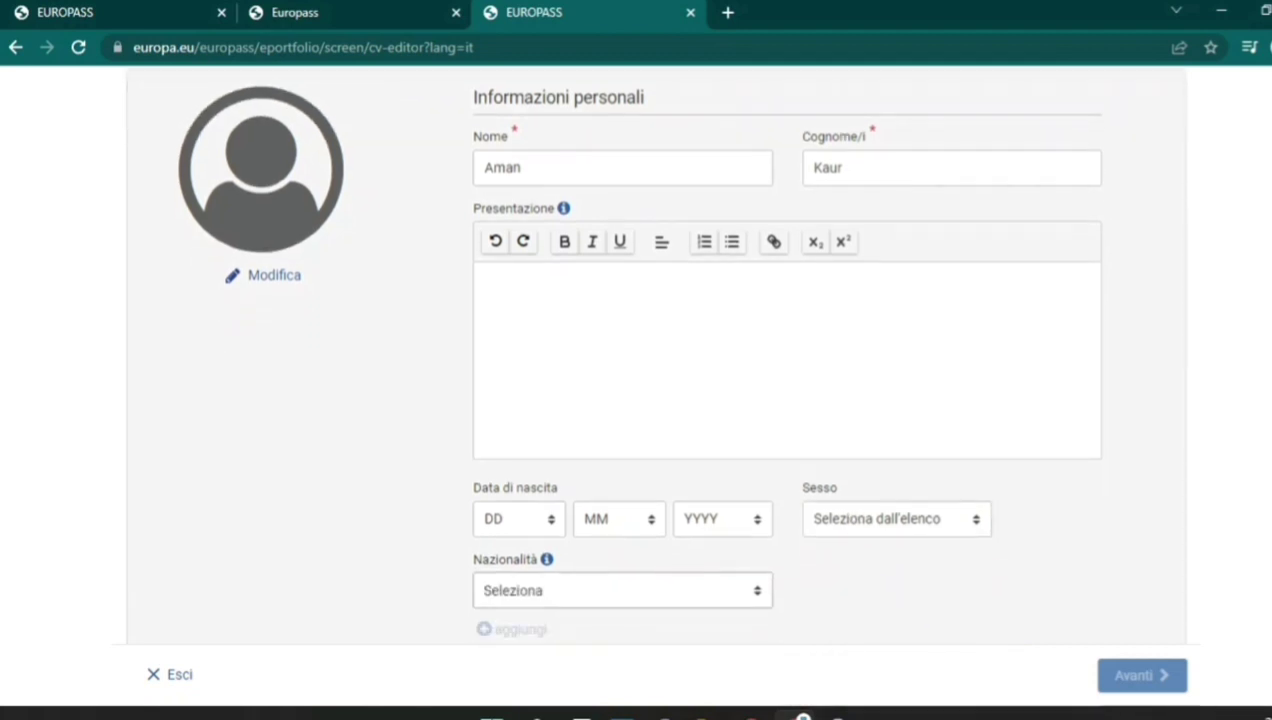
{"action": "scroll", "coordinate": [703, 400], "scroll_direction": "down", "scroll_amount": 1}
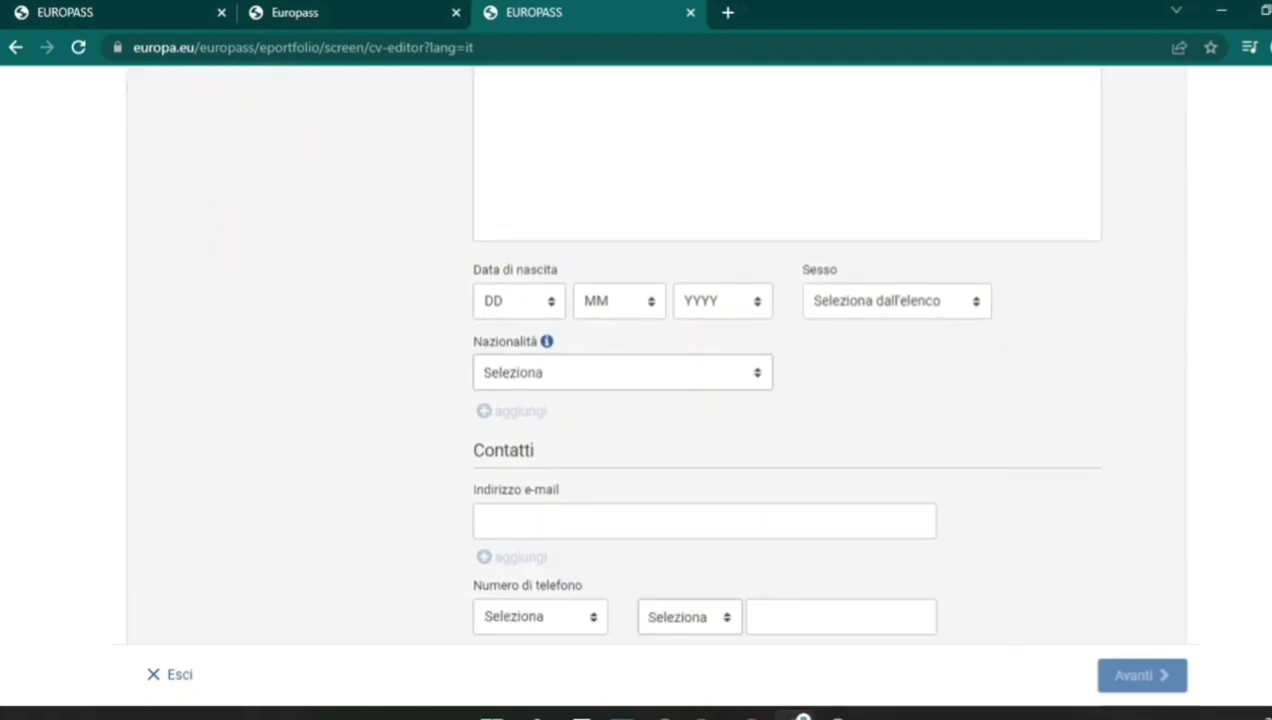
{"action": "left_click", "coordinate": [752, 357]}
{"action": "left_click", "coordinate": [752, 357]}
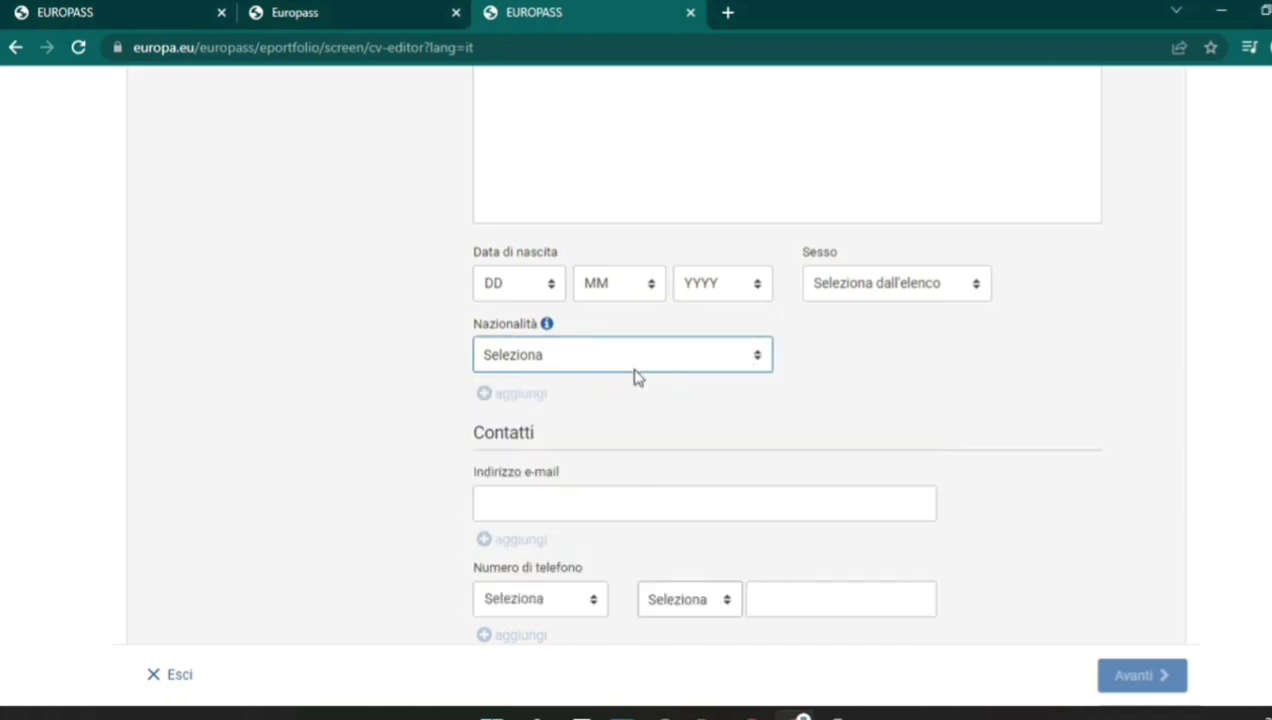
{"action": "left_click", "coordinate": [554, 502]}
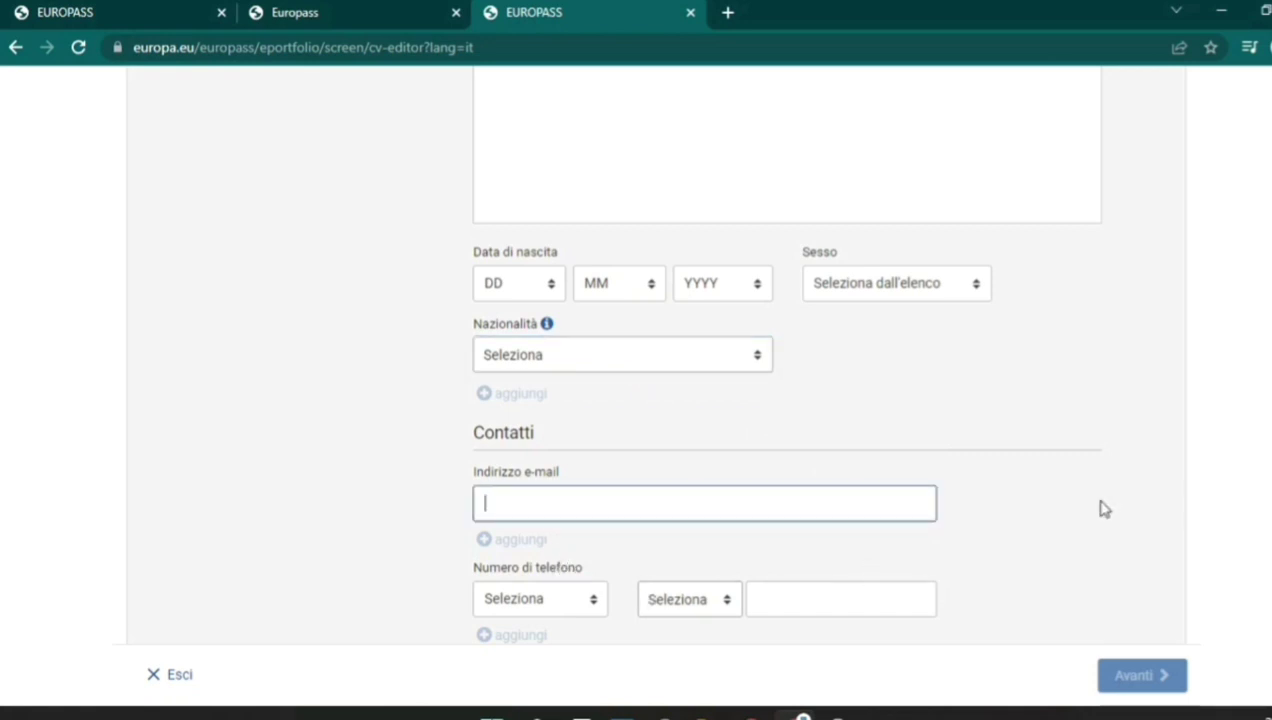
{"action": "scroll", "coordinate": [704, 400], "scroll_direction": "down", "scroll_amount": 2}
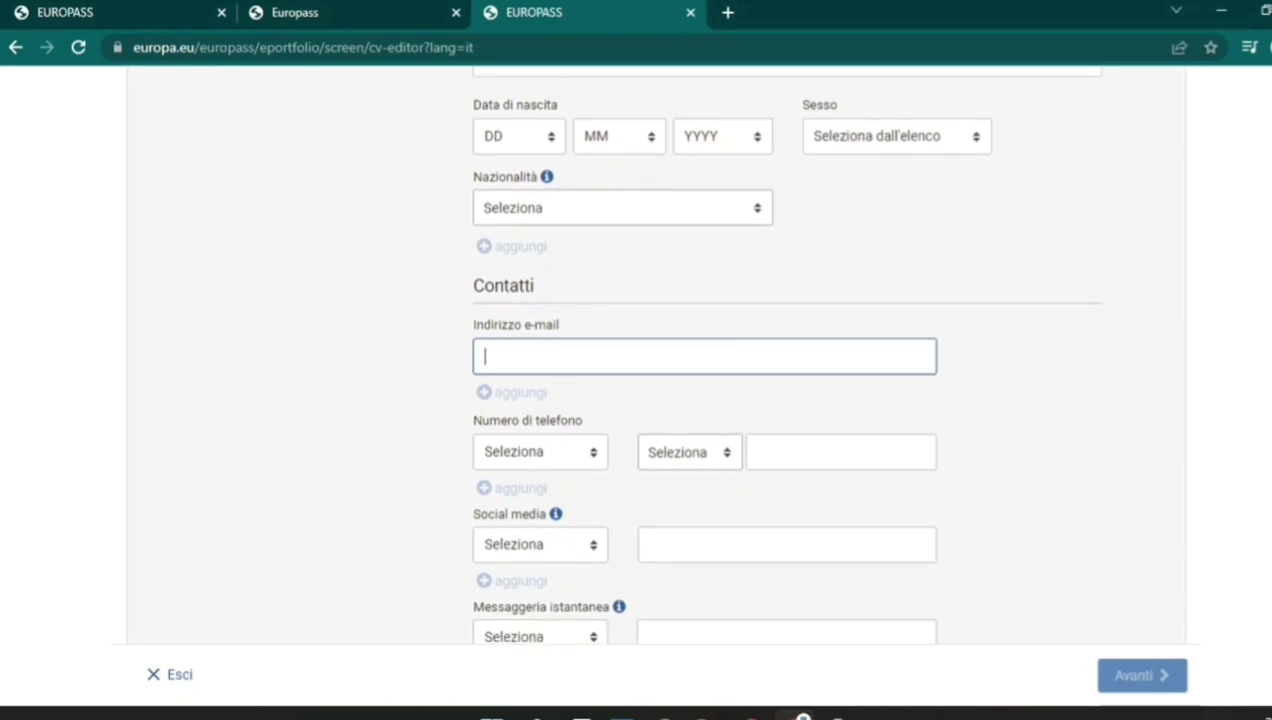
{"action": "scroll", "coordinate": [704, 400], "scroll_direction": "down", "scroll_amount": 2}
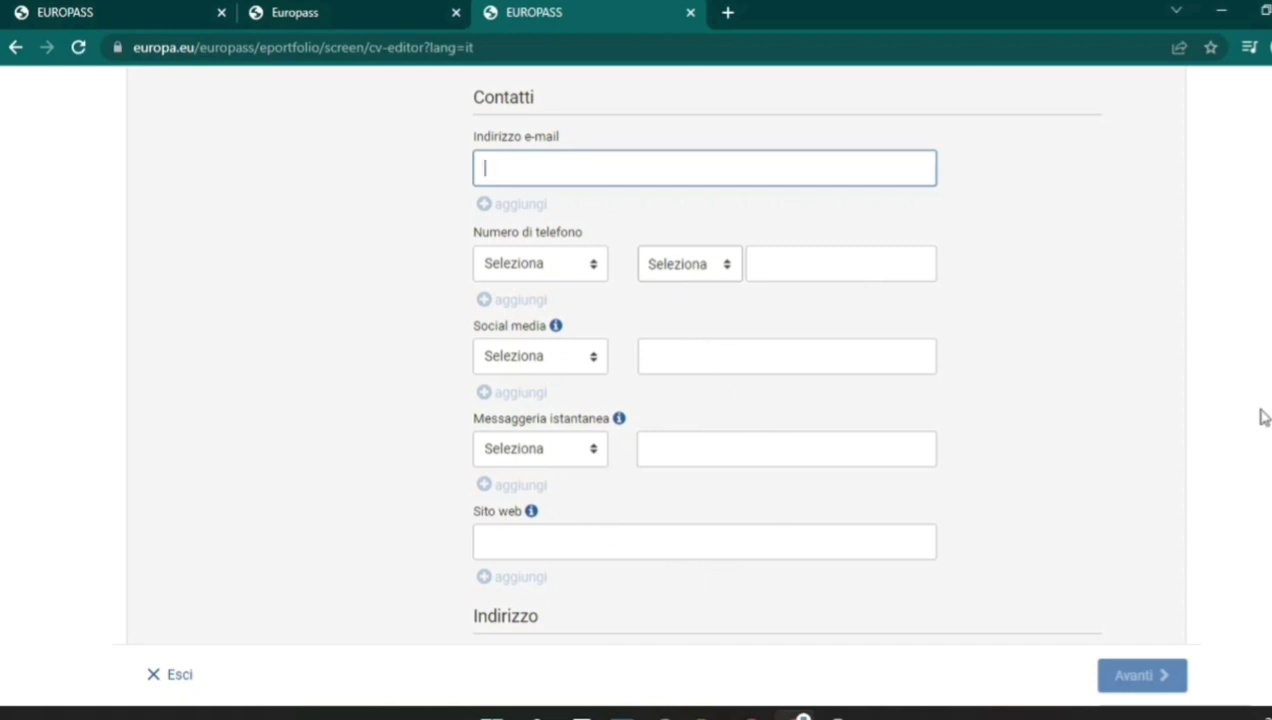
{"action": "scroll", "coordinate": [782, 353], "scroll_direction": "down", "scroll_amount": 2}
{"action": "scroll", "coordinate": [1219, 437], "scroll_direction": "down", "scroll_amount": 2}
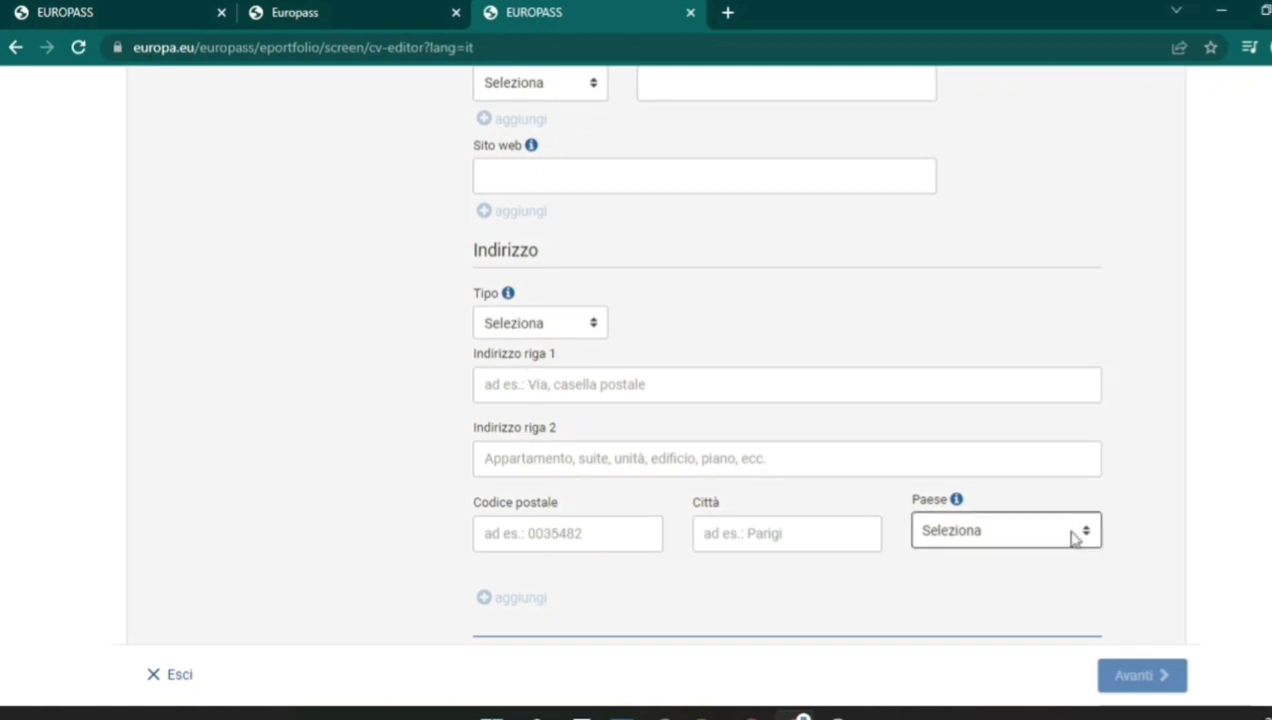
{"action": "scroll", "coordinate": [659, 354], "scroll_direction": "down", "scroll_amount": 1}
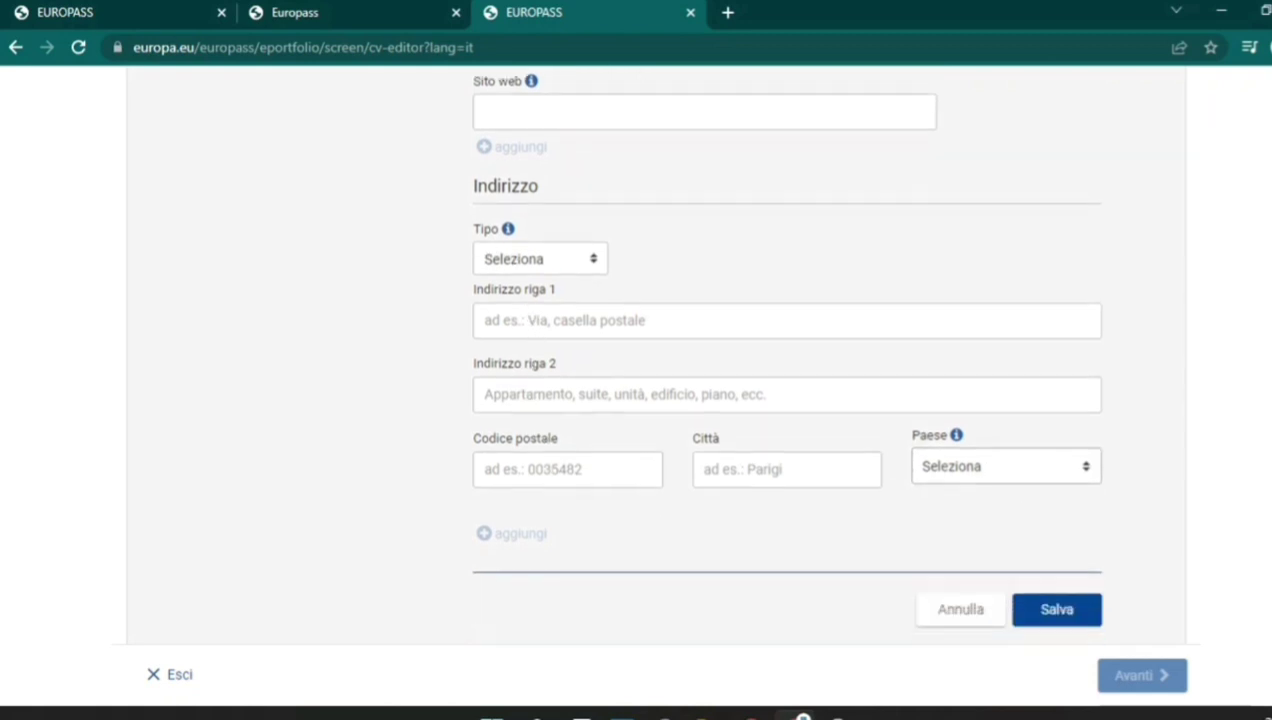
{"action": "scroll", "coordinate": [668, 353], "scroll_direction": "up", "scroll_amount": 1}
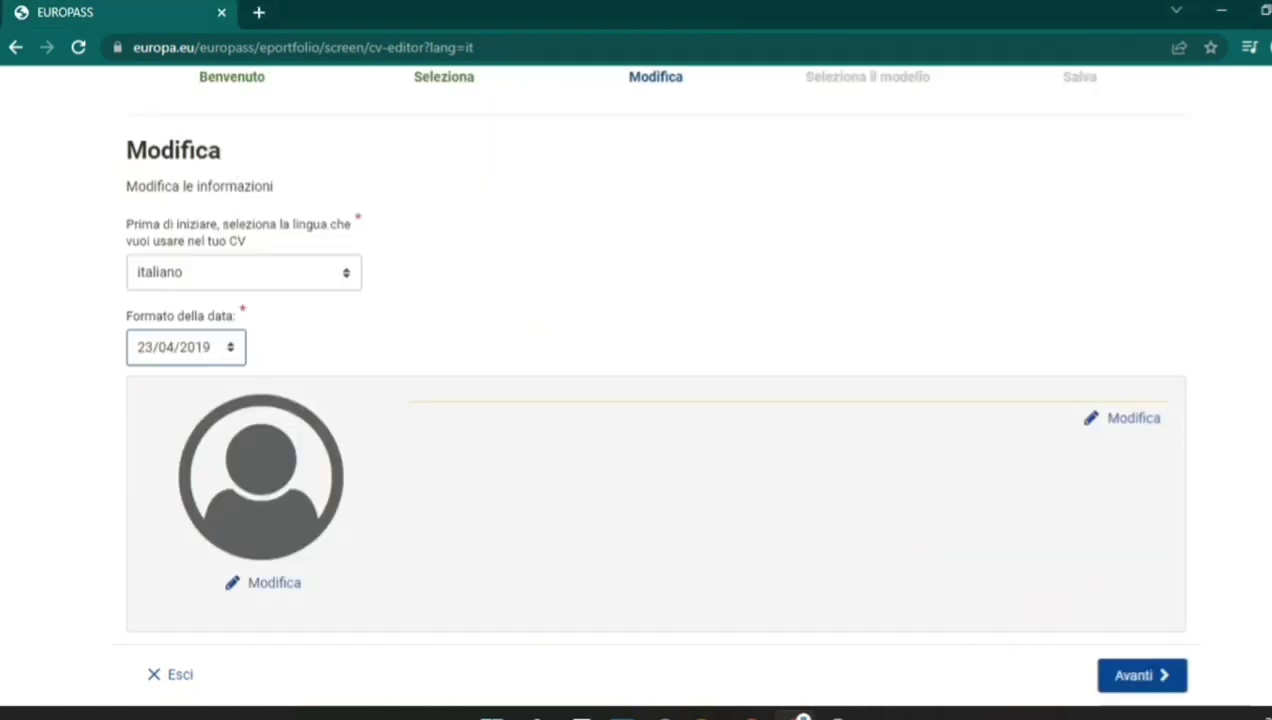
{"action": "scroll", "coordinate": [655, 400], "scroll_direction": "down", "scroll_amount": 1}
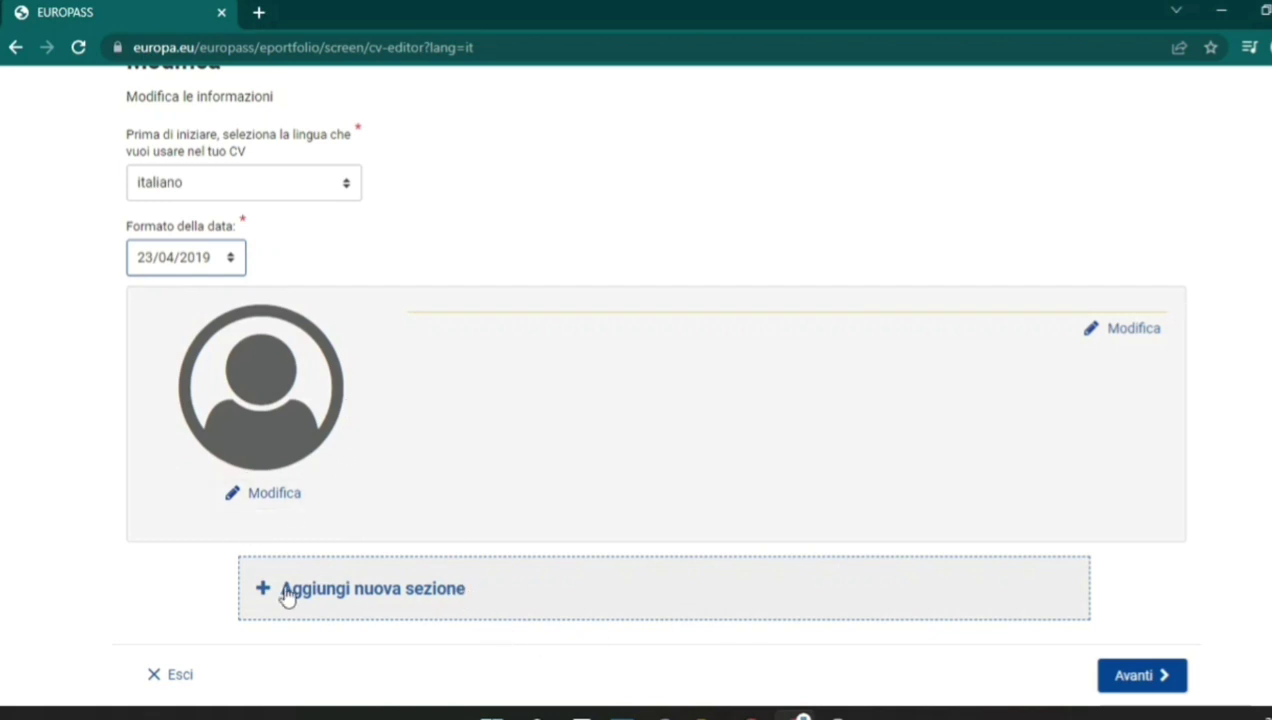
Start a new CV section and show the 'Seleziona il tipo di sezione' type list.
{"action": "left_click", "coordinate": [370, 598]}
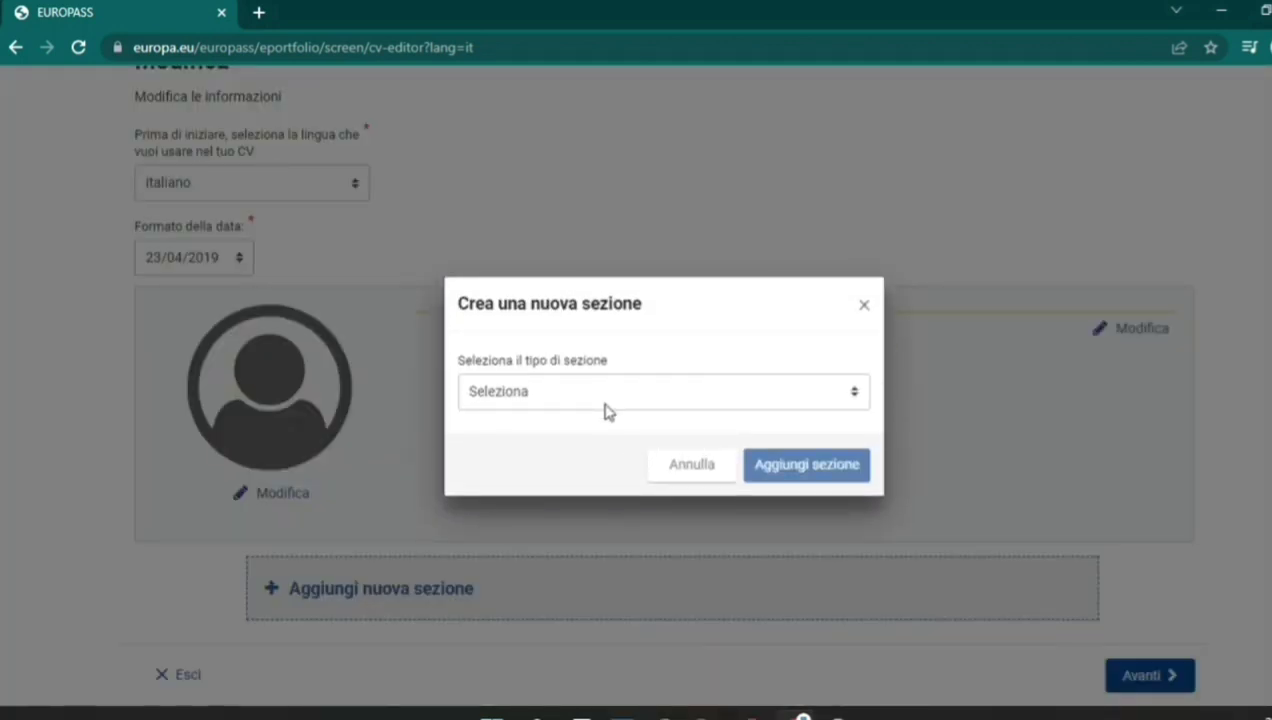
{"action": "left_click", "coordinate": [607, 412]}
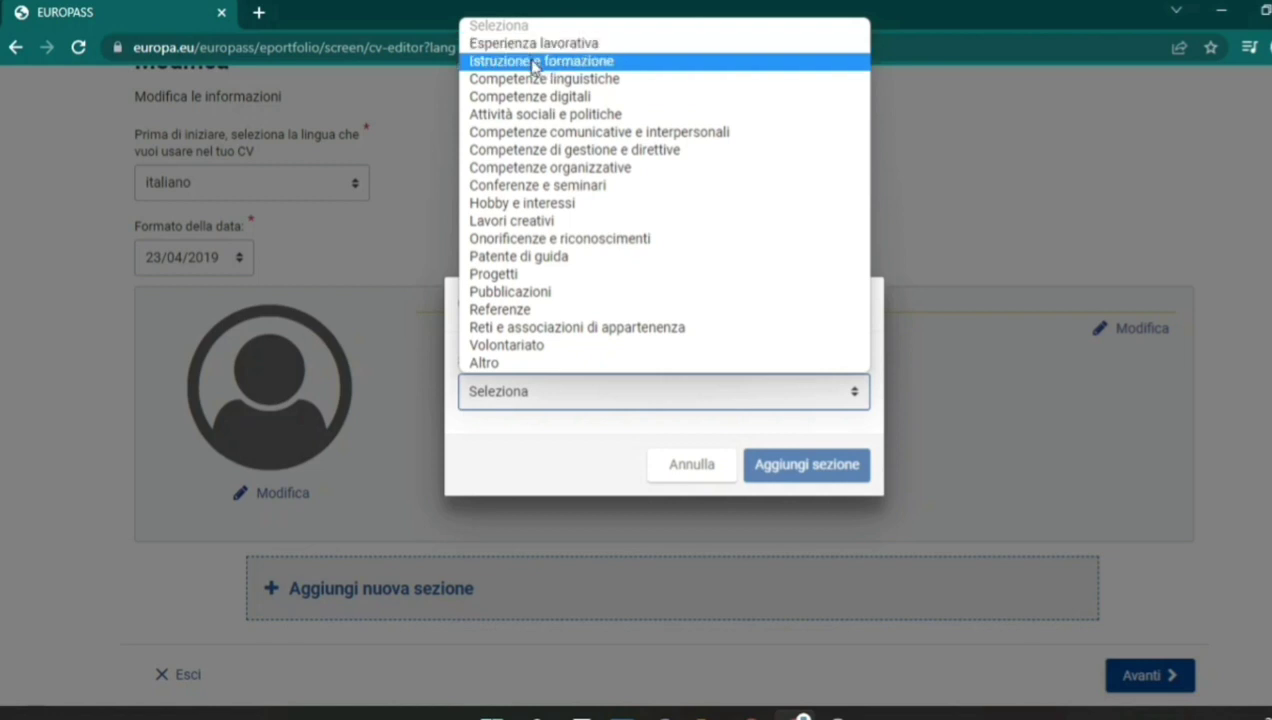
{"action": "left_click", "coordinate": [533, 63]}
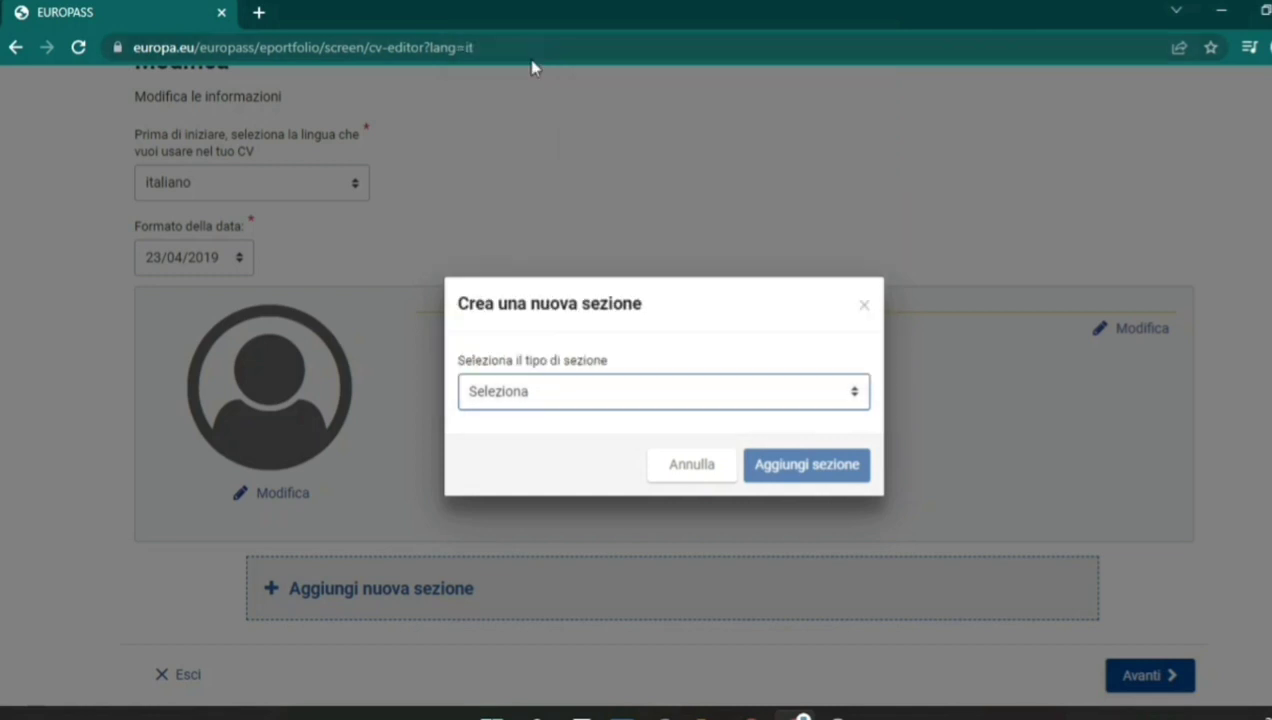
{"action": "left_click", "coordinate": [805, 465]}
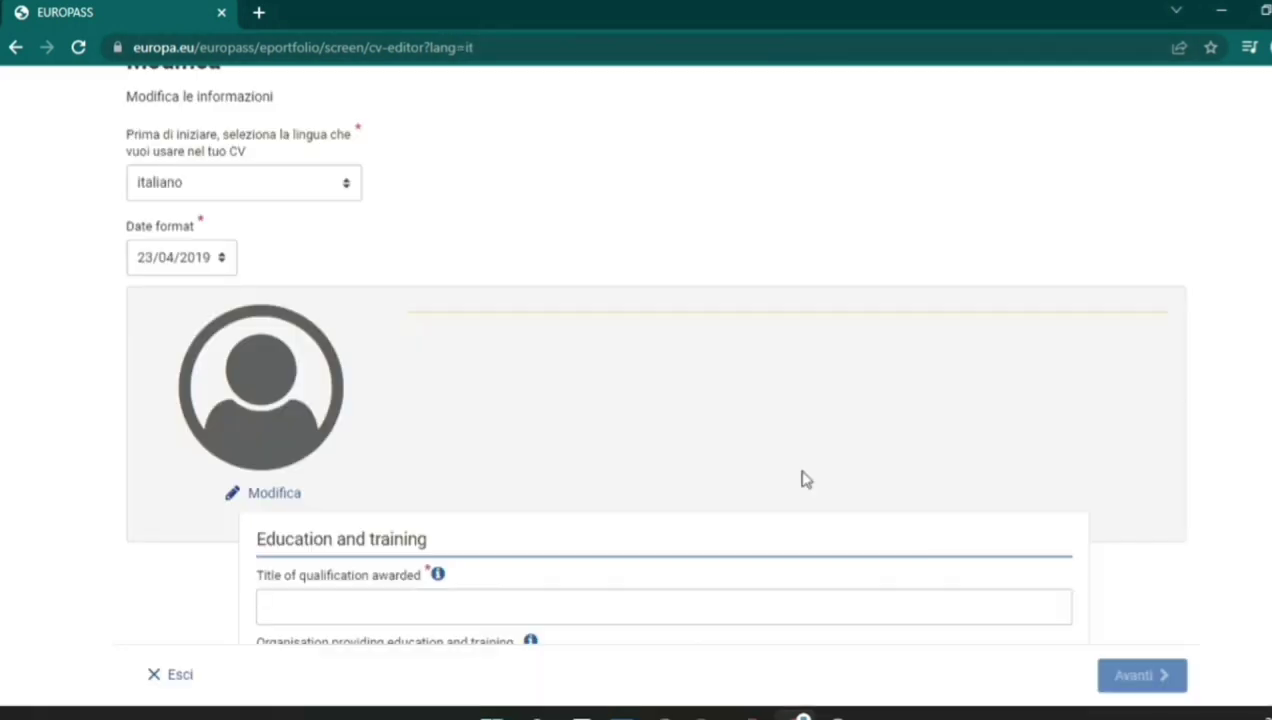
{"action": "scroll", "coordinate": [655, 400], "scroll_direction": "down", "scroll_amount": 3}
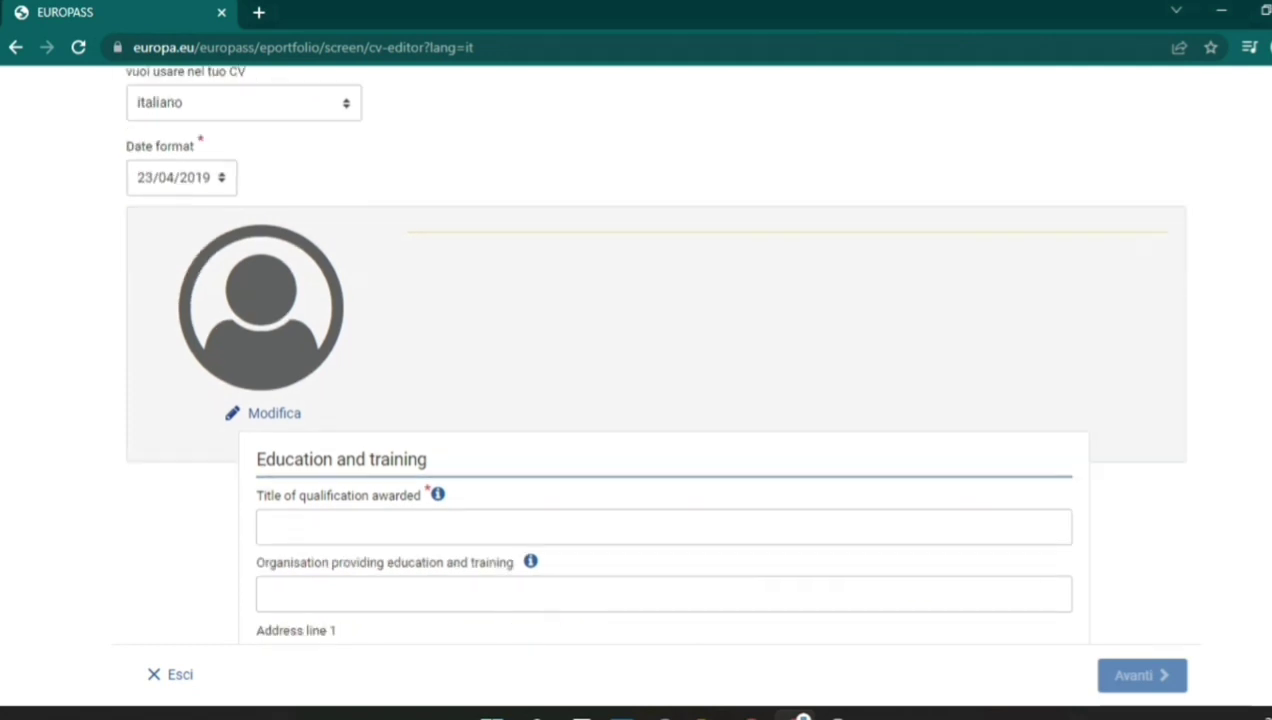
{"action": "scroll", "coordinate": [497, 355], "scroll_direction": "down", "scroll_amount": 1}
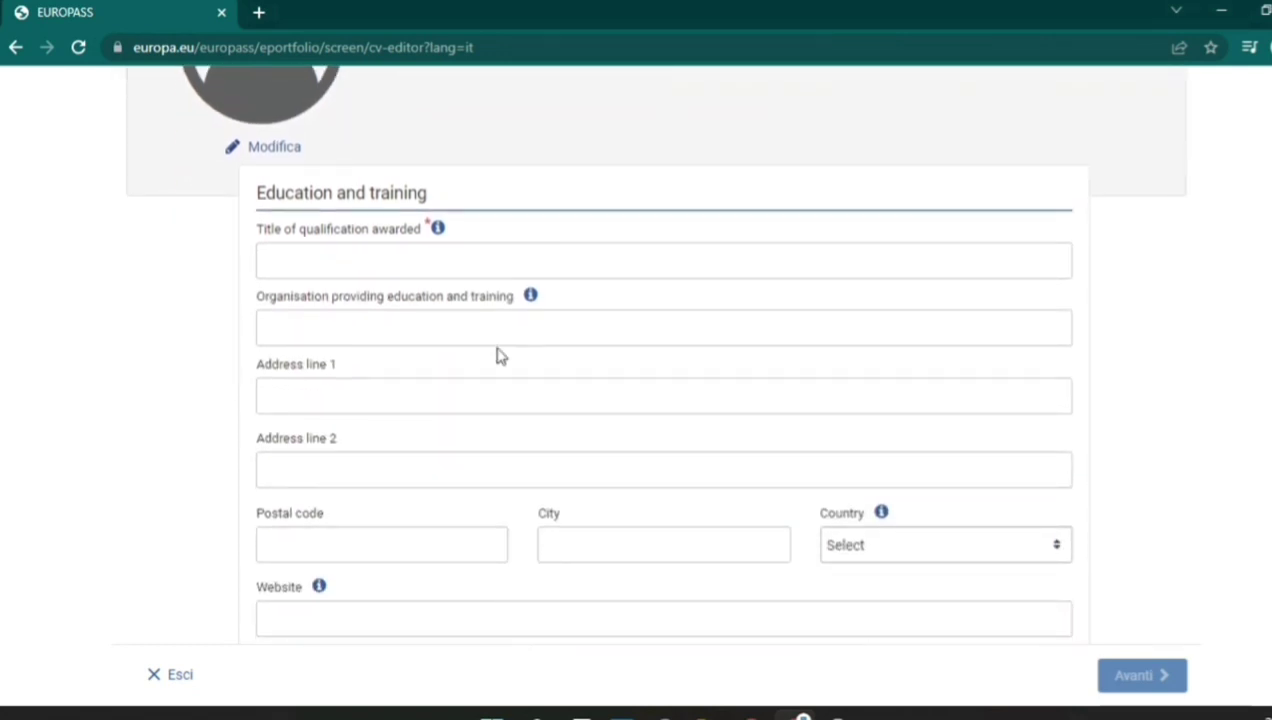
{"action": "left_click", "coordinate": [400, 259]}
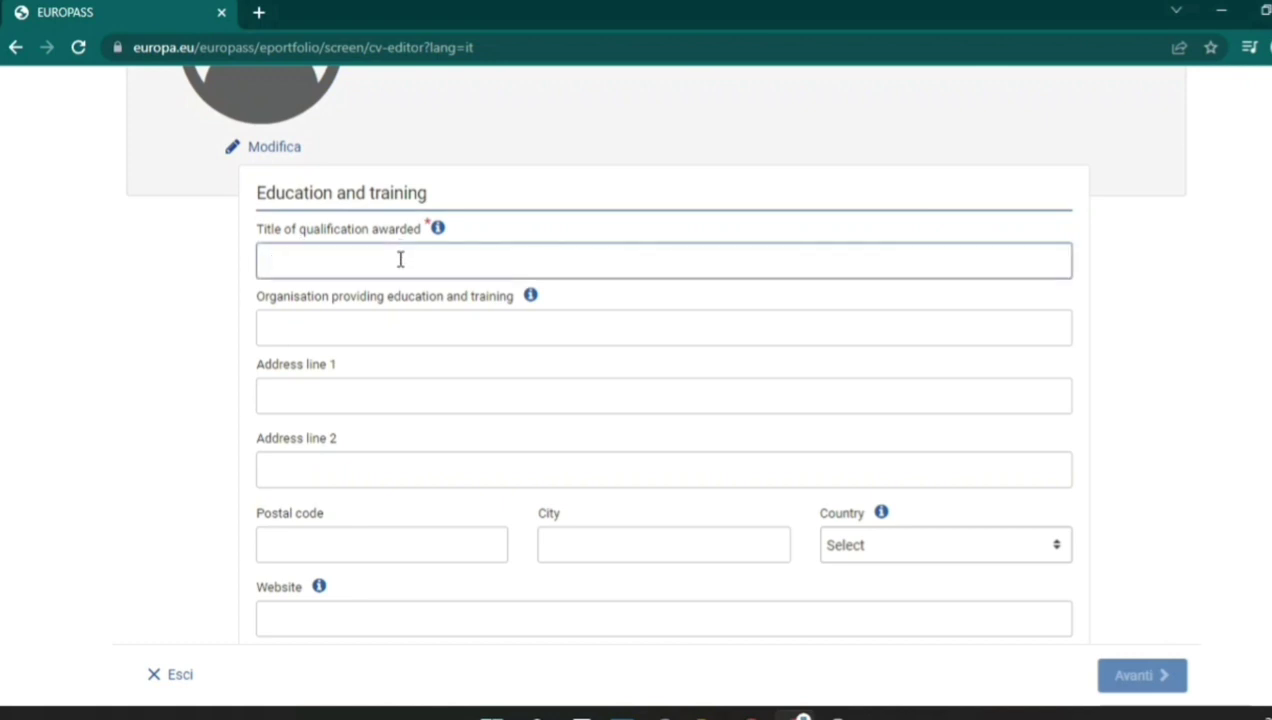
{"action": "left_click", "coordinate": [392, 328]}
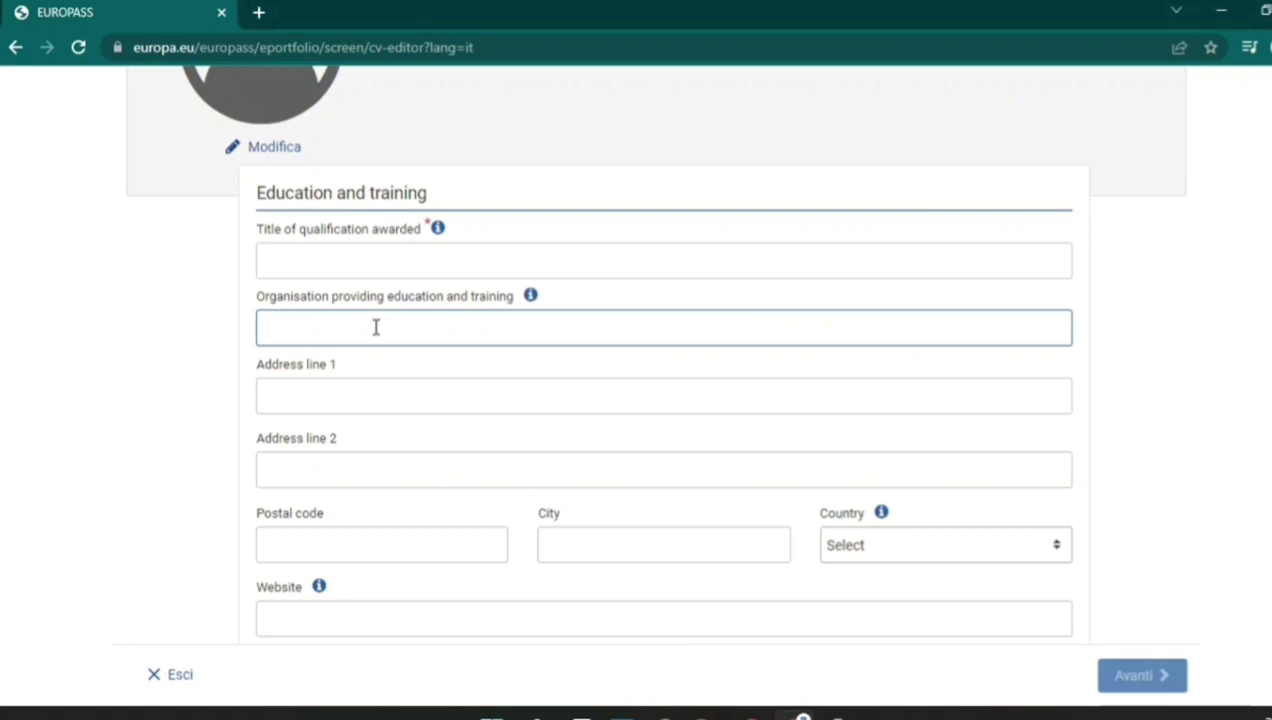
{"action": "left_click", "coordinate": [456, 390]}
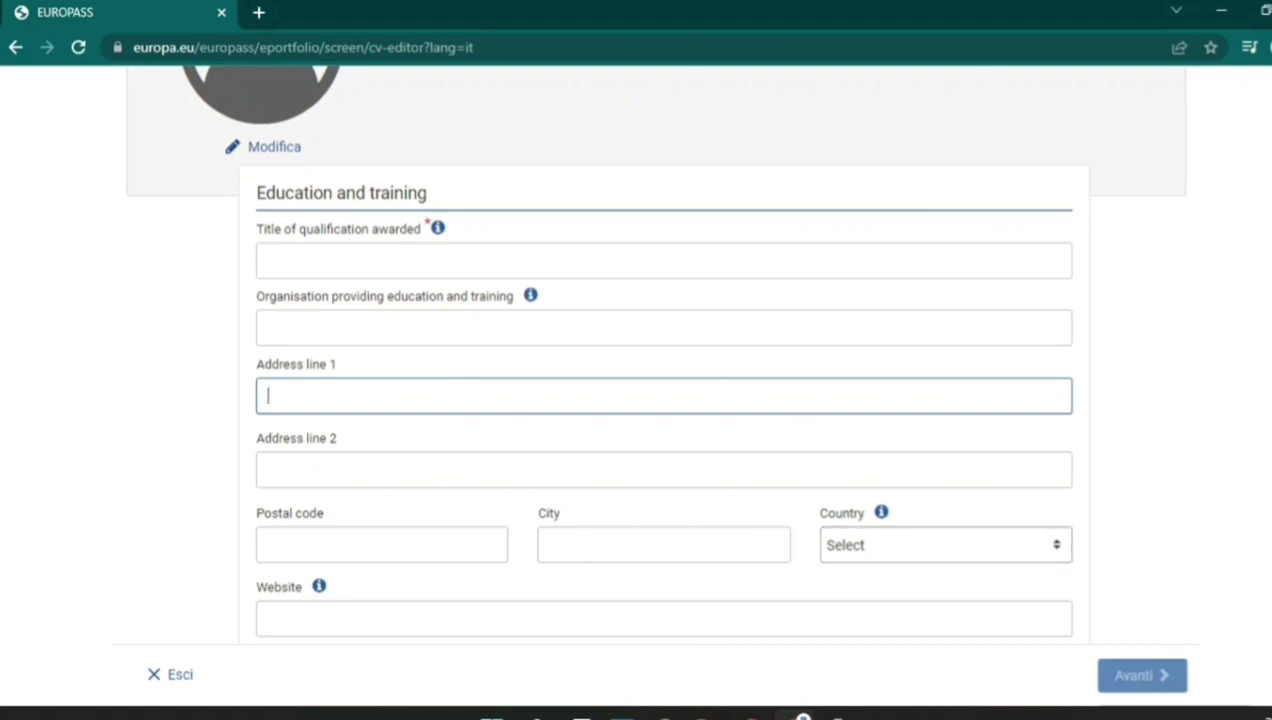
{"action": "scroll", "coordinate": [880, 557], "scroll_direction": "down", "scroll_amount": 2}
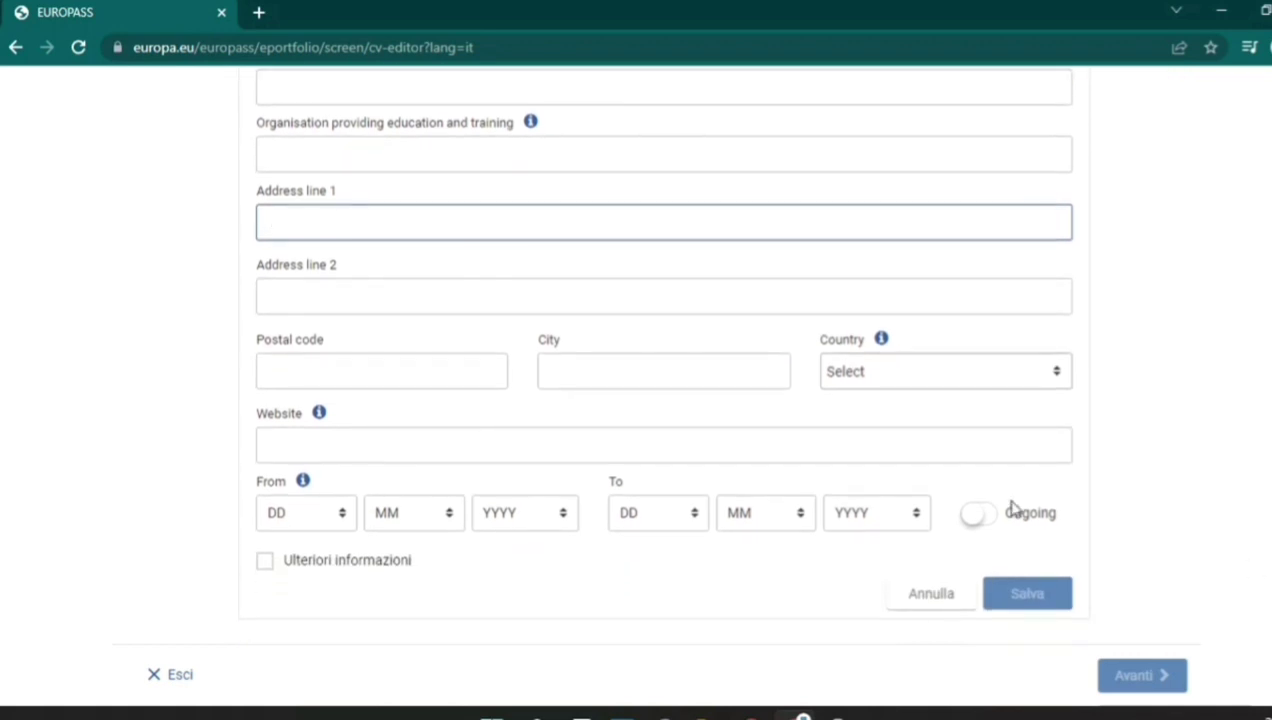
{"action": "left_click", "coordinate": [335, 447]}
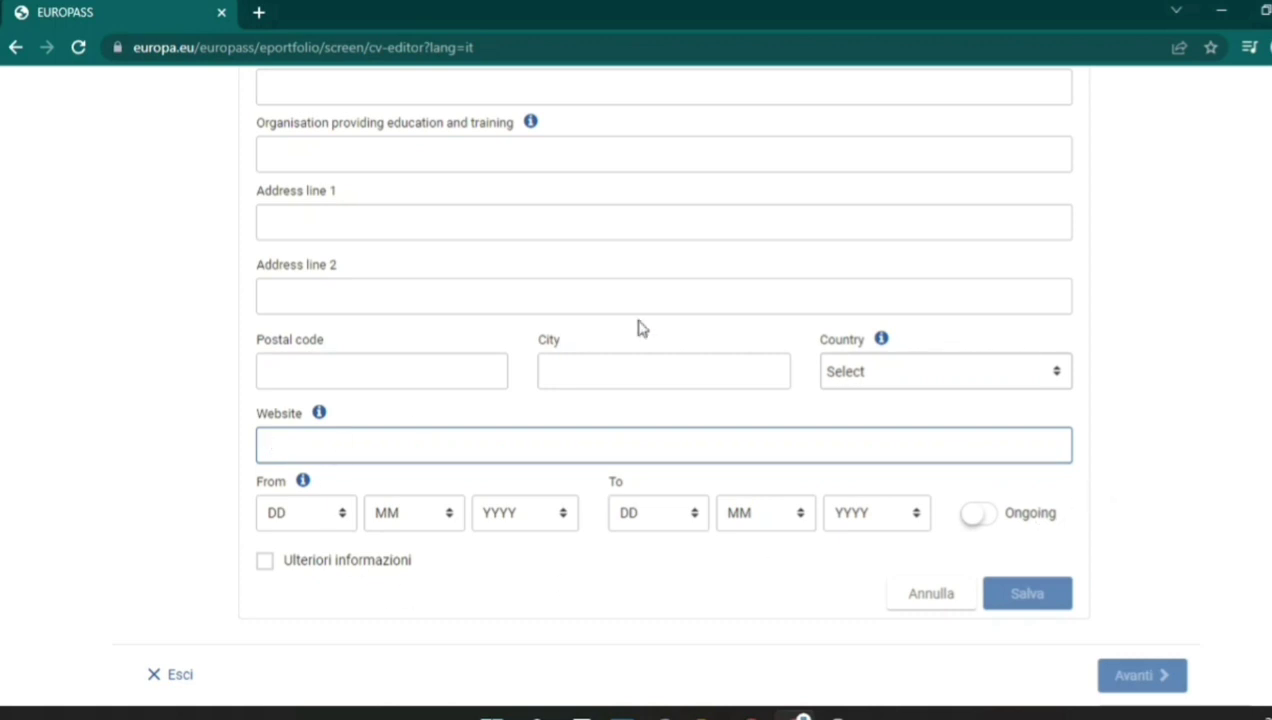
After the required-field error on save, enter Laurea as the qualification title.
{"action": "left_click", "coordinate": [998, 593]}
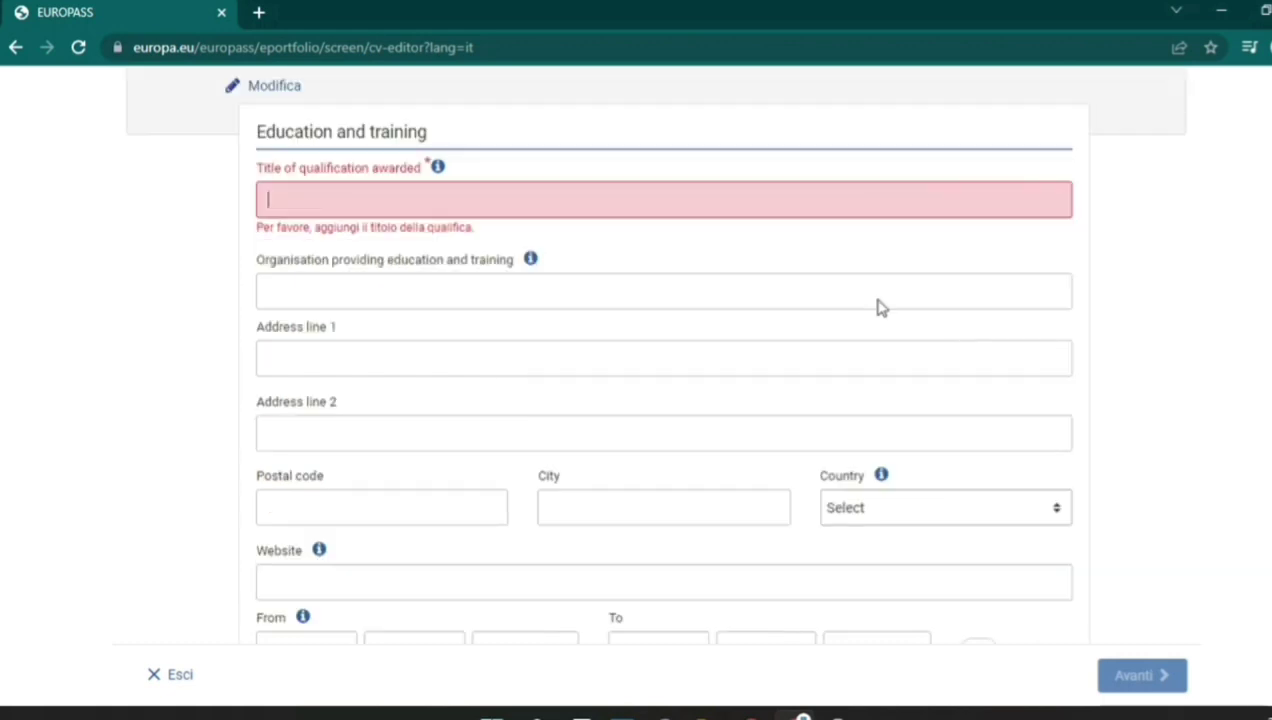
{"action": "left_click", "coordinate": [733, 200]}
{"action": "type", "text": "Lau"}
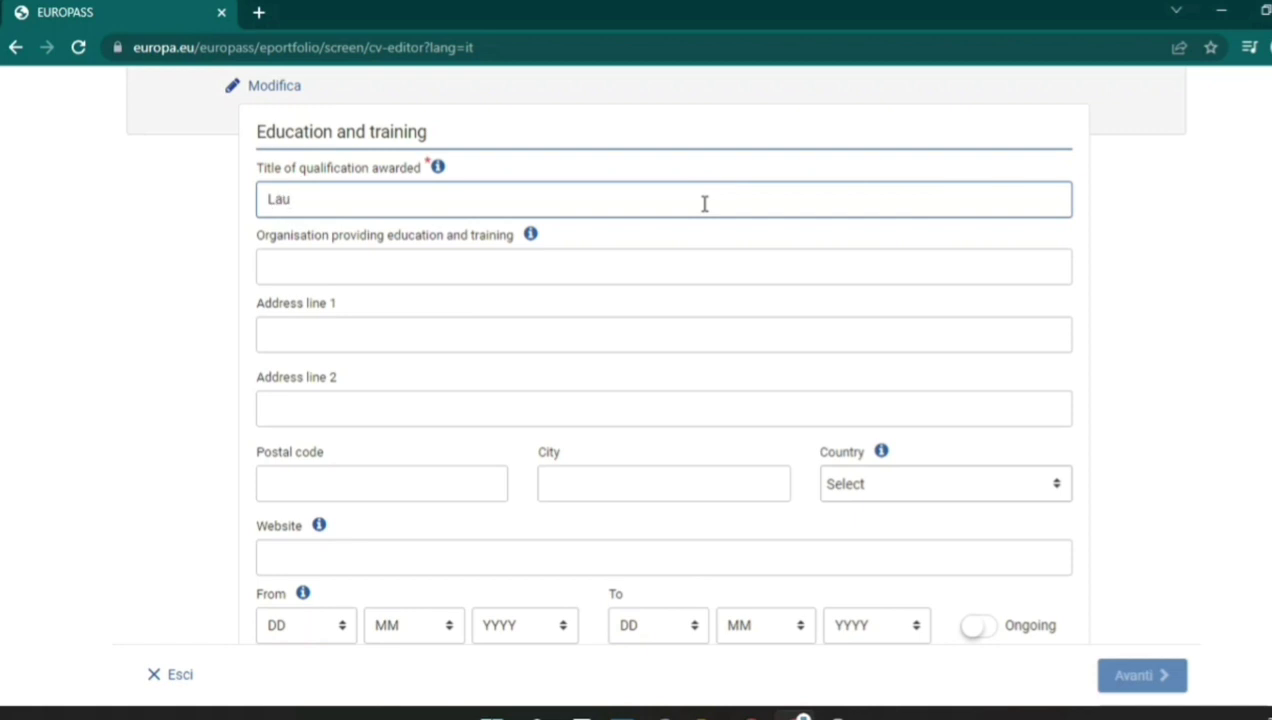
{"action": "type", "text": "rea Triennale"}
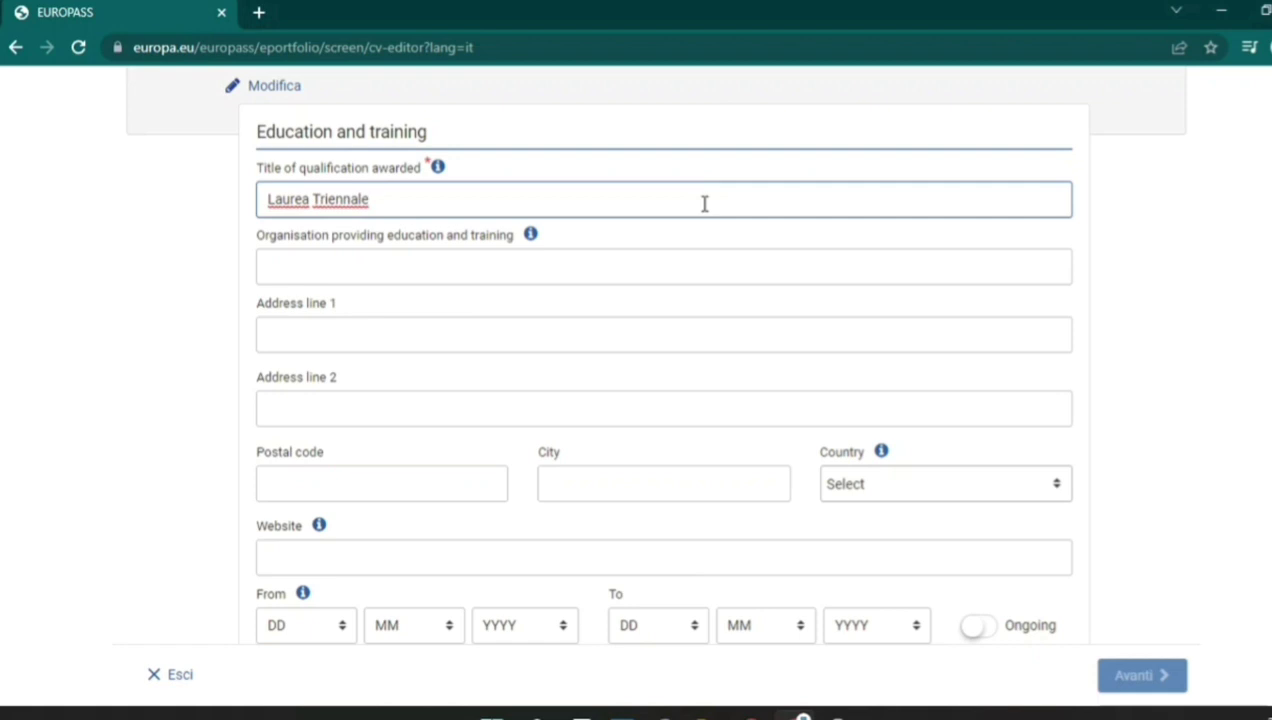
{"action": "key", "text": "BackSpace"}
{"action": "key", "text": "BackSpace"}
{"action": "key", "text": "BackSpace"}
{"action": "key", "text": "BackSpace"}
{"action": "key", "text": "BackSpace"}
{"action": "key", "text": "BackSpace"}
{"action": "key", "text": "BackSpace"}
{"action": "key", "text": "BackSpace"}
{"action": "key", "text": "BackSpace"}
{"action": "key", "text": "BackSpace"}
{"action": "key", "text": "BackSpace"}
{"action": "key", "text": "BackSpace"}
{"action": "key", "text": "BackSpace"}
{"action": "key", "text": "BackSpace"}
{"action": "key", "text": "BackSpace"}
{"action": "key", "text": "BackSpace"}
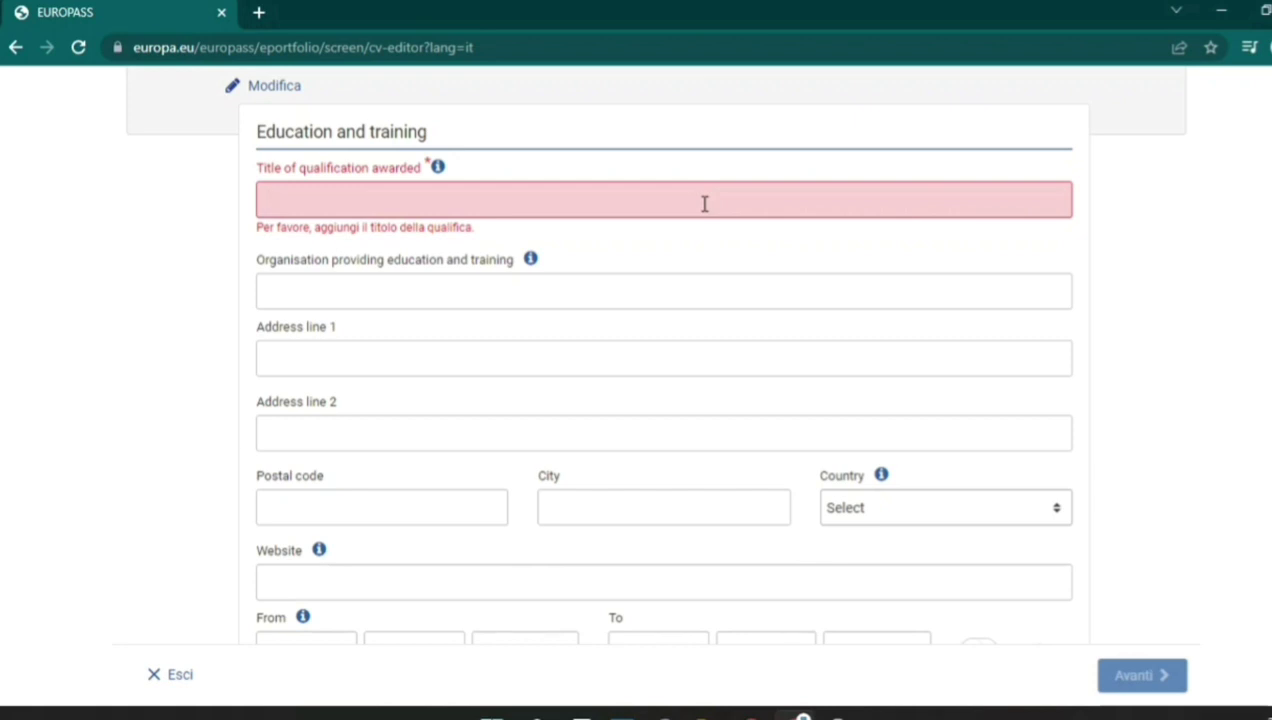
{"action": "type", "text": "S"}
{"action": "type", "text": "La"}
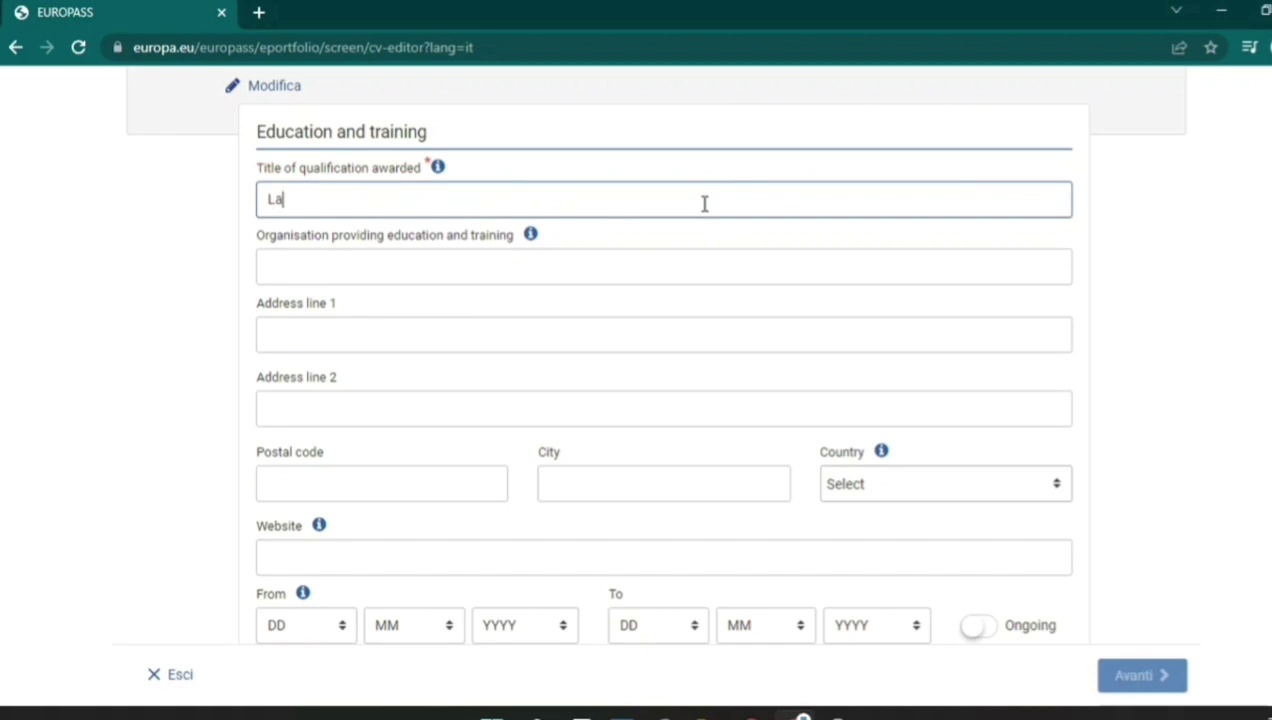
{"action": "type", "text": "urea"}
Step through the training organisation, postal code, city and website fields, leaving them empty.
{"action": "scroll", "coordinate": [652, 355], "scroll_direction": "down", "scroll_amount": 1}
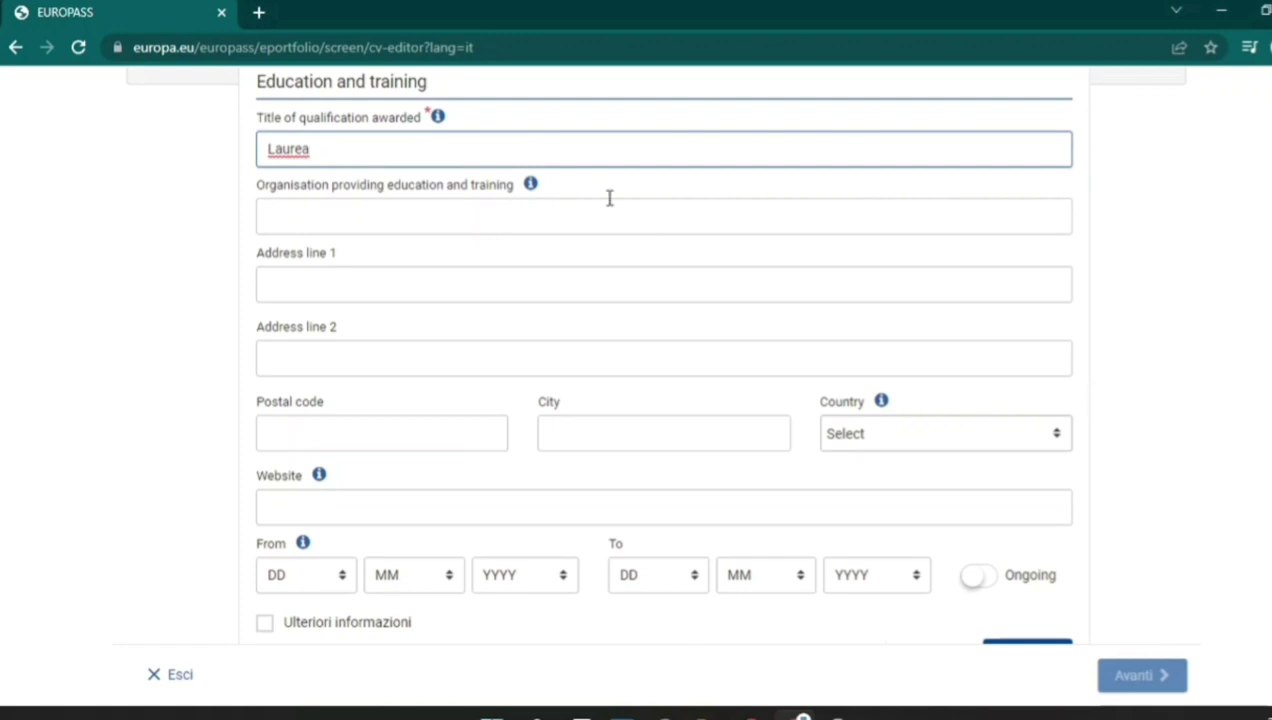
{"action": "left_click", "coordinate": [501, 219]}
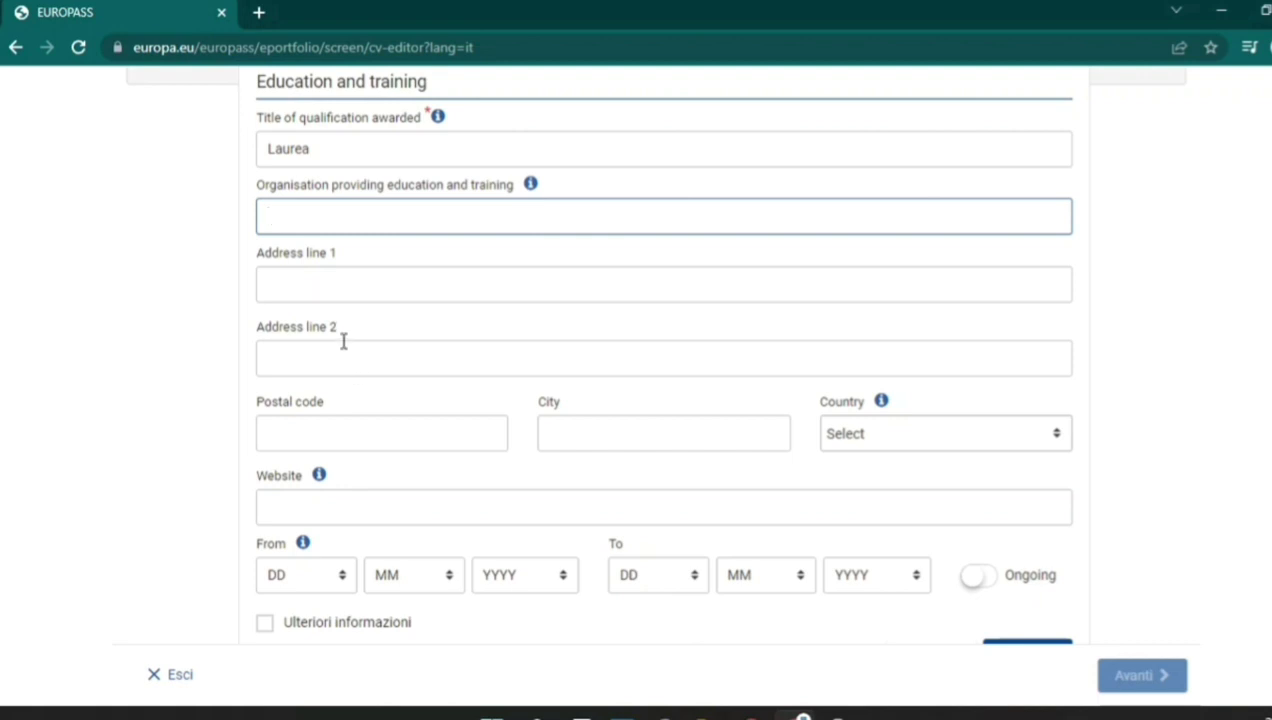
{"action": "left_click", "coordinate": [382, 434]}
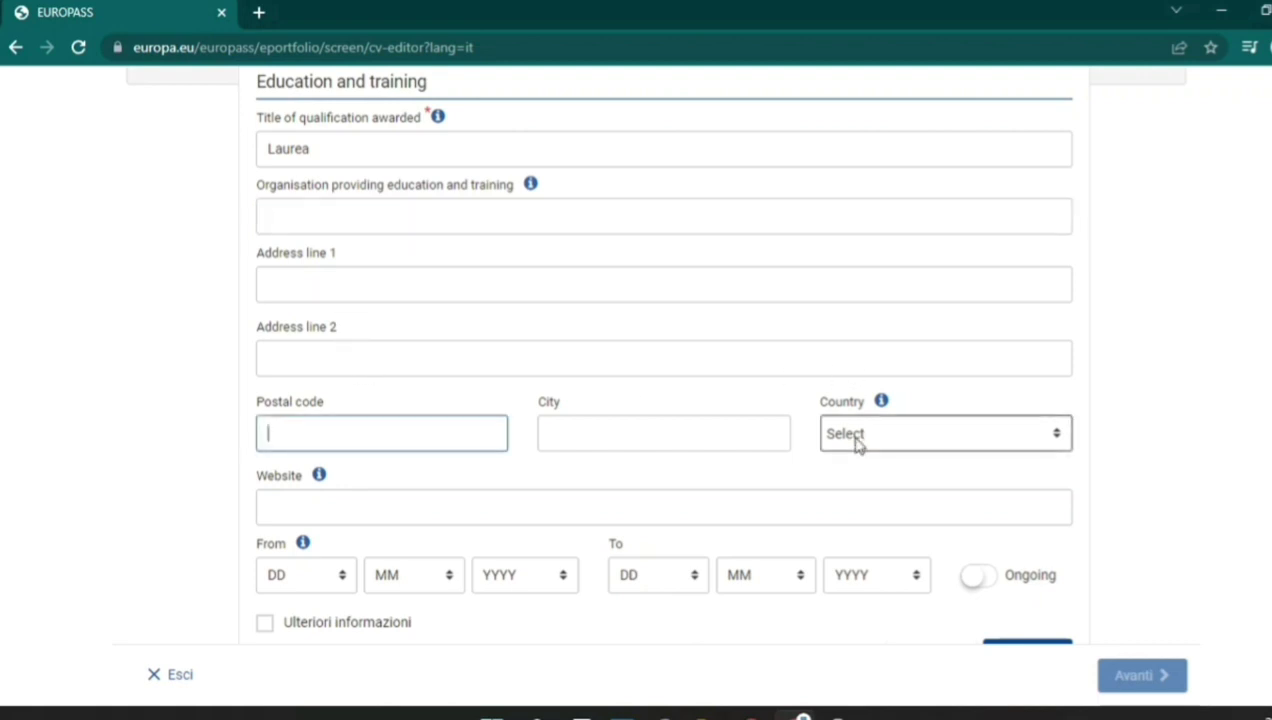
{"action": "left_click", "coordinate": [602, 434]}
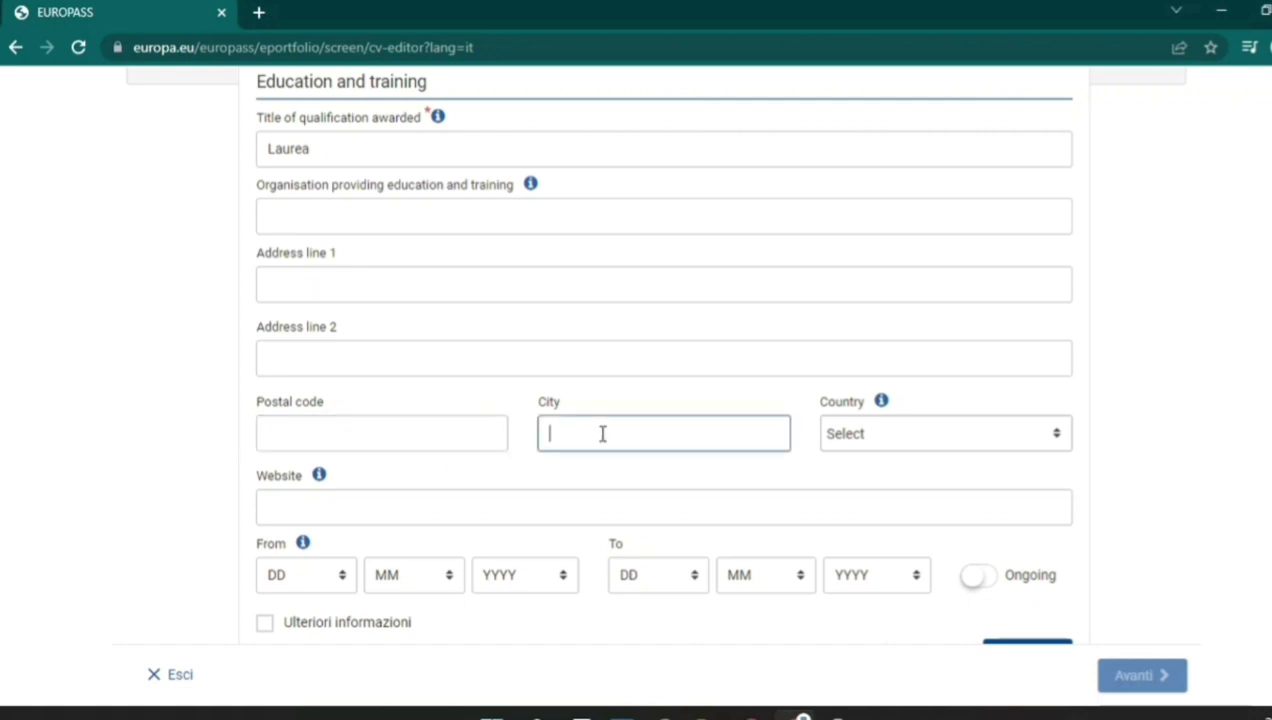
{"action": "left_click", "coordinate": [317, 503]}
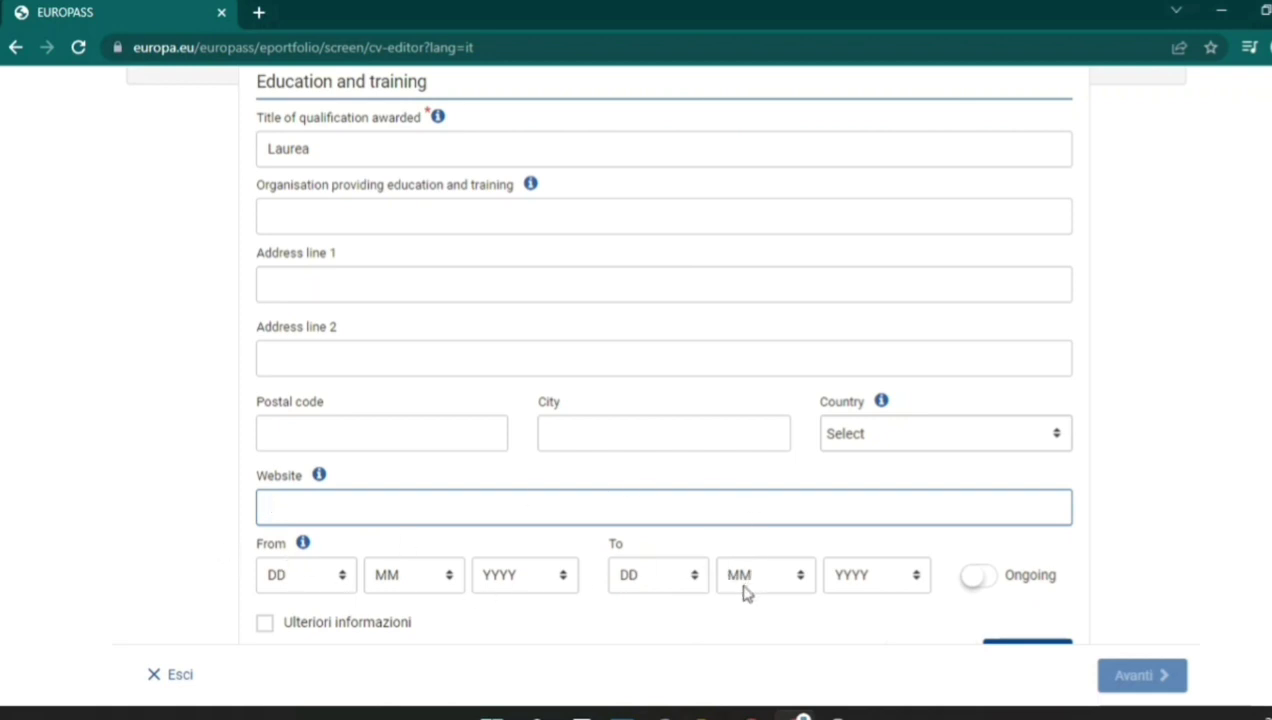
{"action": "left_click", "coordinate": [335, 578]}
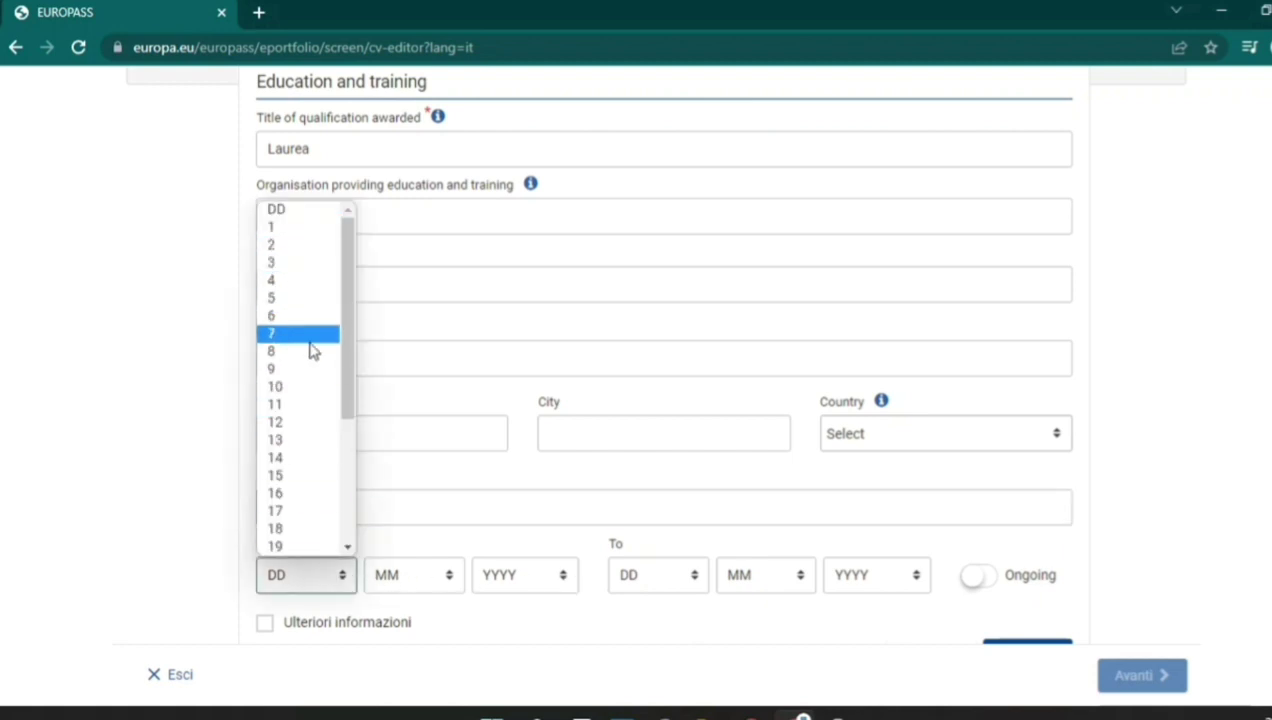
Give the education entry a From date of 13/2/2022 and switch on Ongoing.
{"action": "left_click", "coordinate": [290, 441]}
{"action": "left_click", "coordinate": [430, 586]}
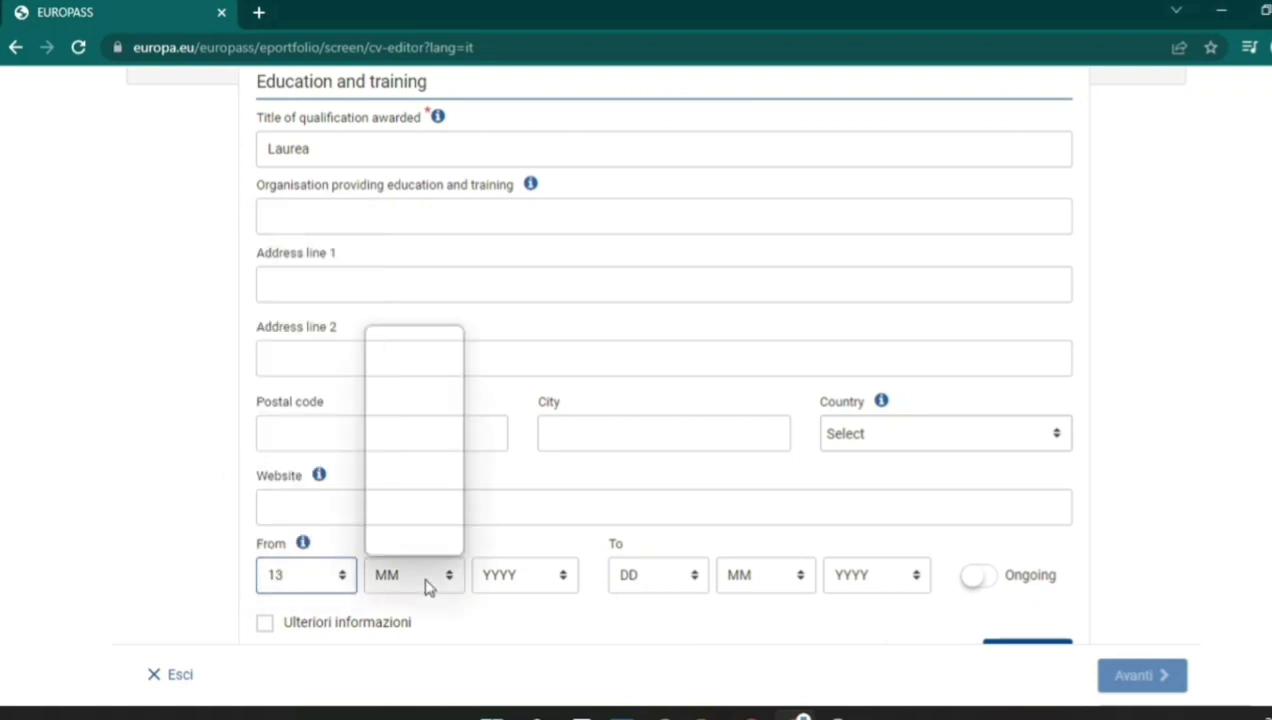
{"action": "left_click", "coordinate": [410, 369]}
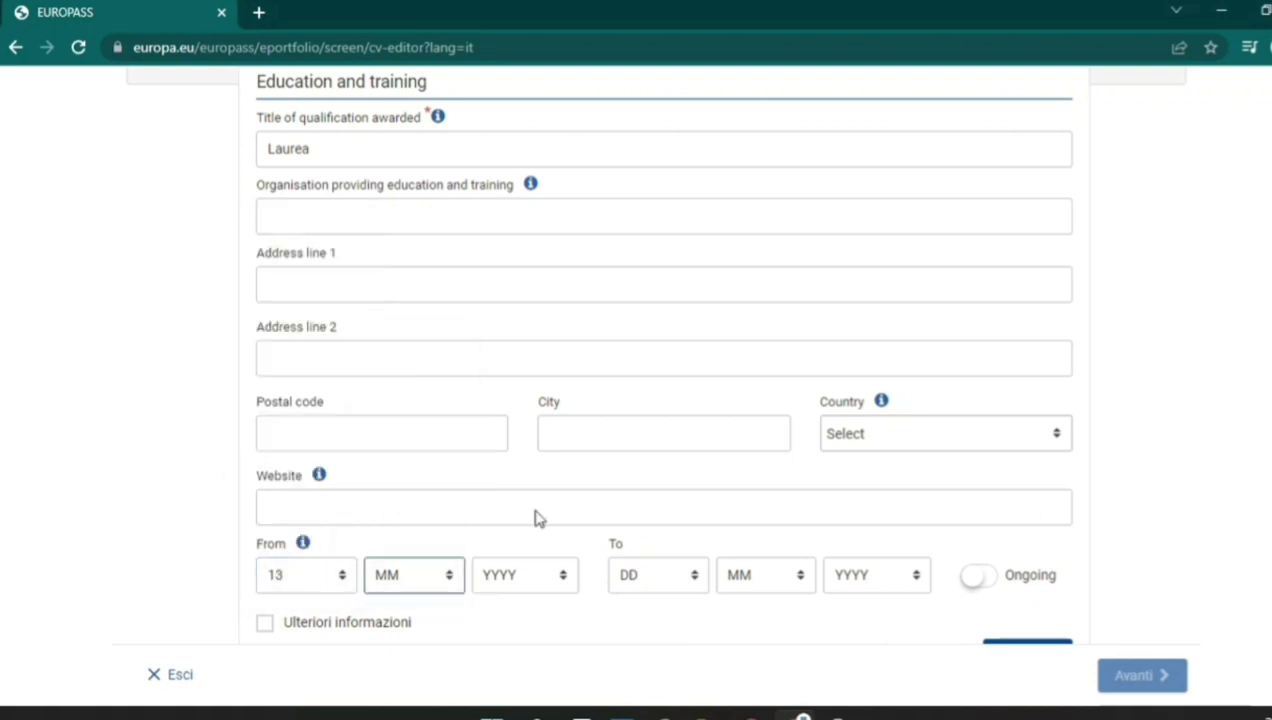
{"action": "left_click", "coordinate": [553, 585]}
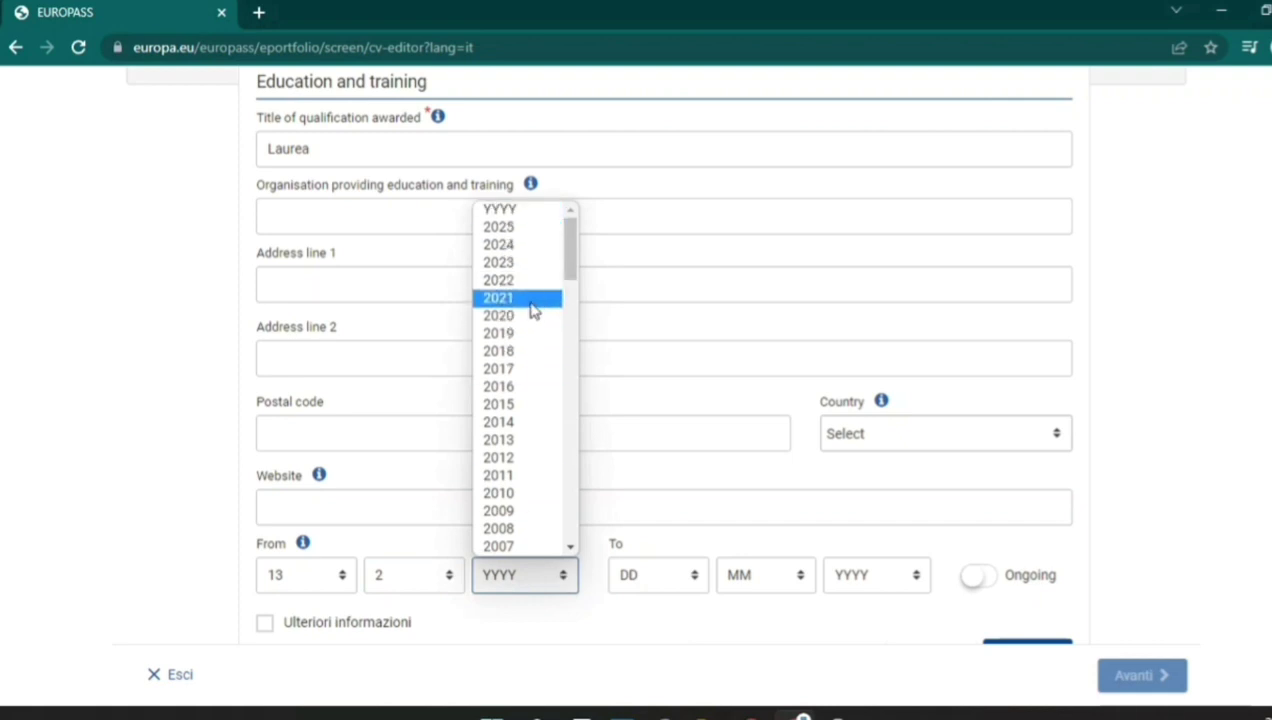
{"action": "left_click", "coordinate": [525, 282]}
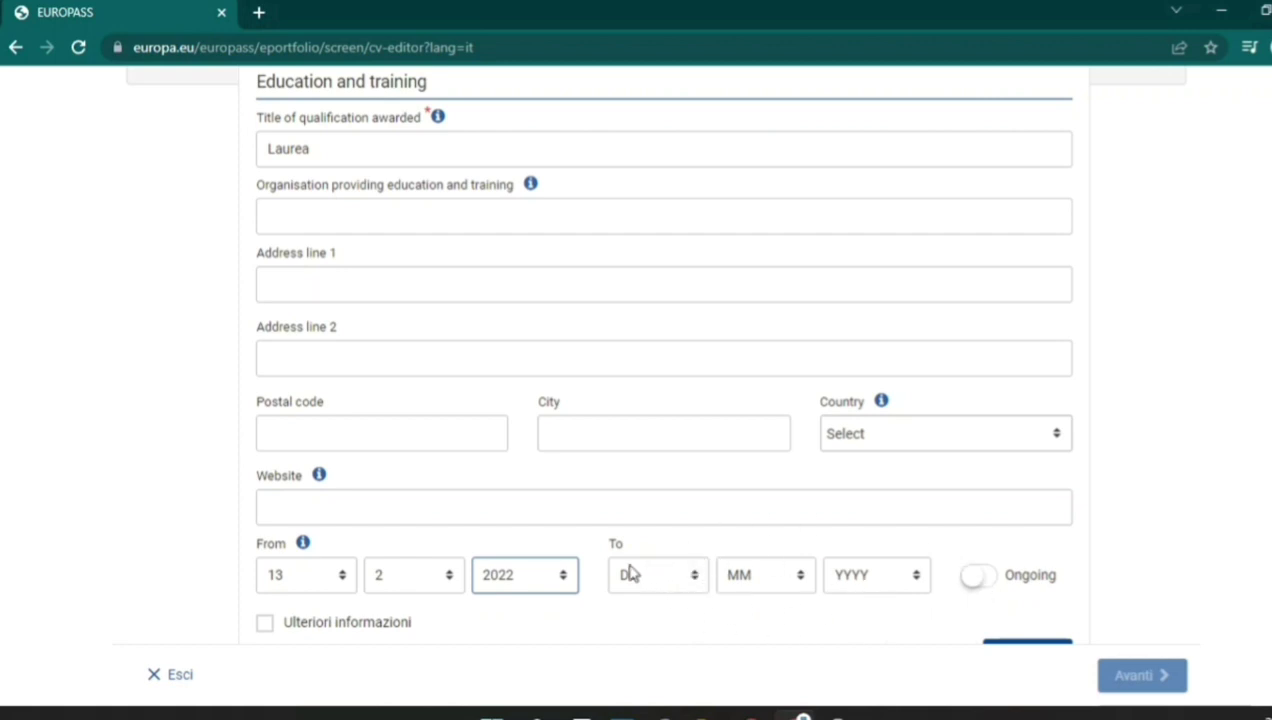
{"action": "left_click", "coordinate": [978, 580]}
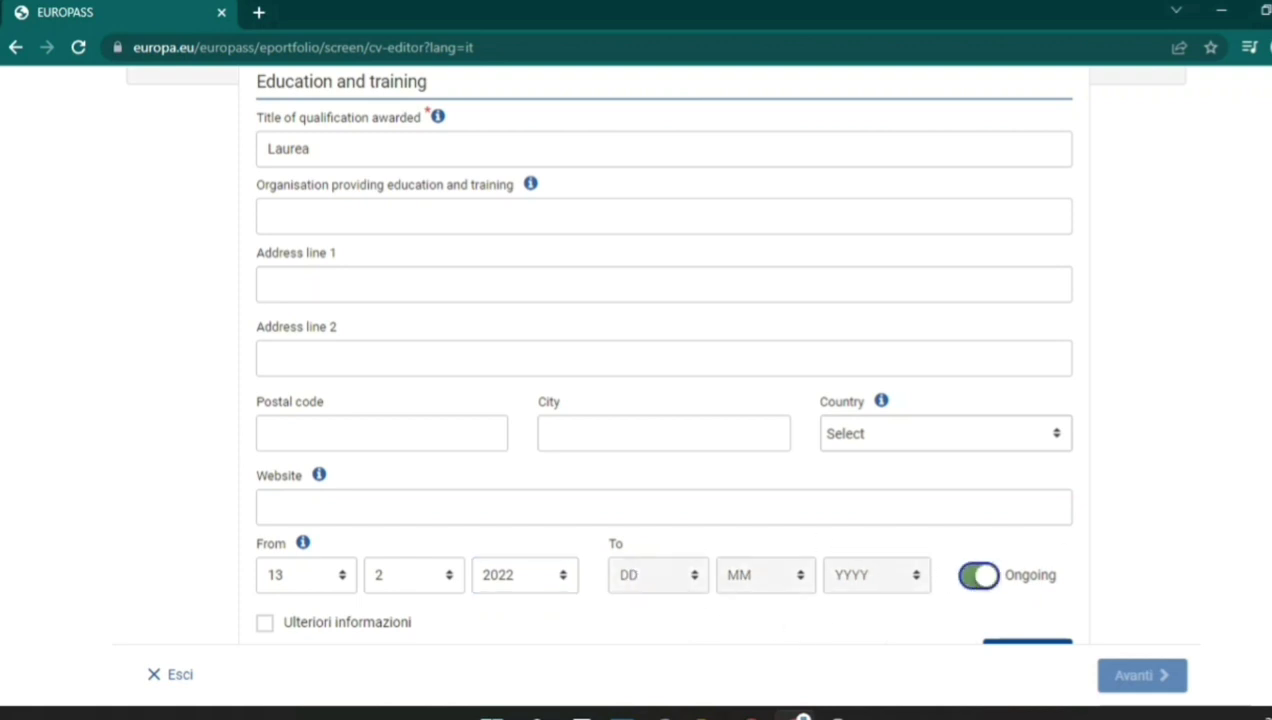
{"action": "scroll", "coordinate": [664, 360], "scroll_direction": "down", "scroll_amount": 1}
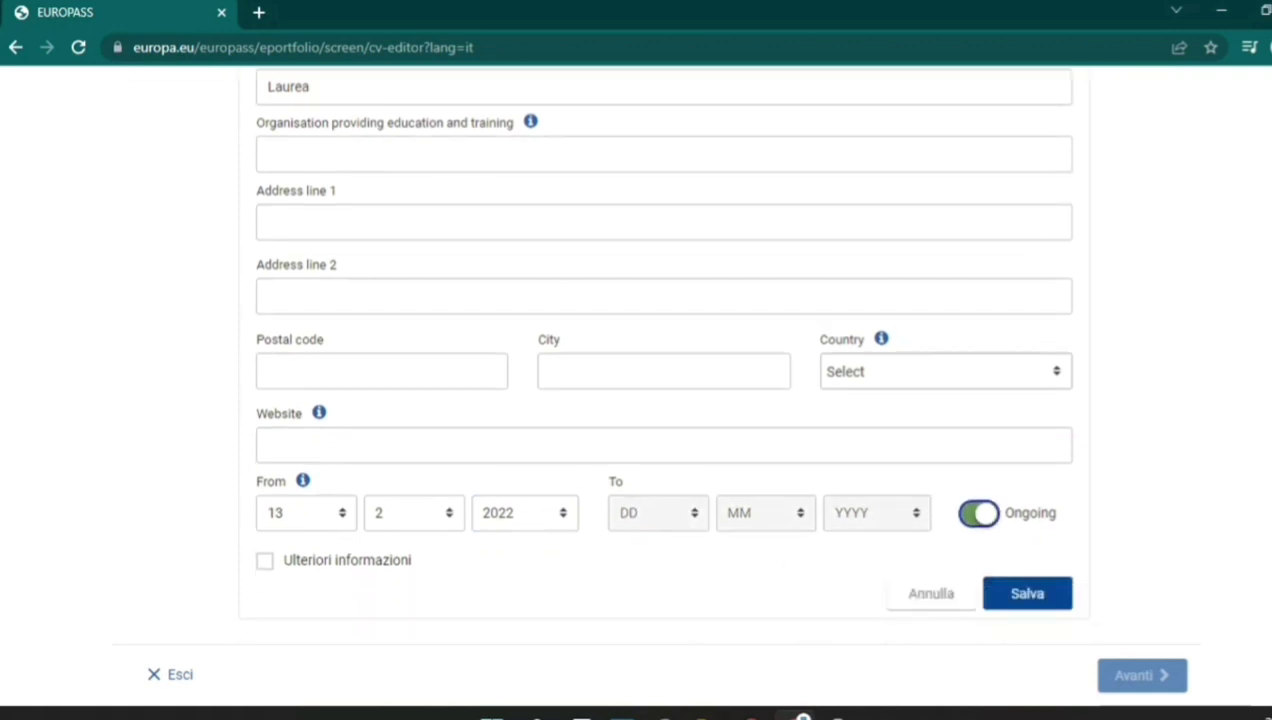
{"action": "left_click", "coordinate": [265, 562]}
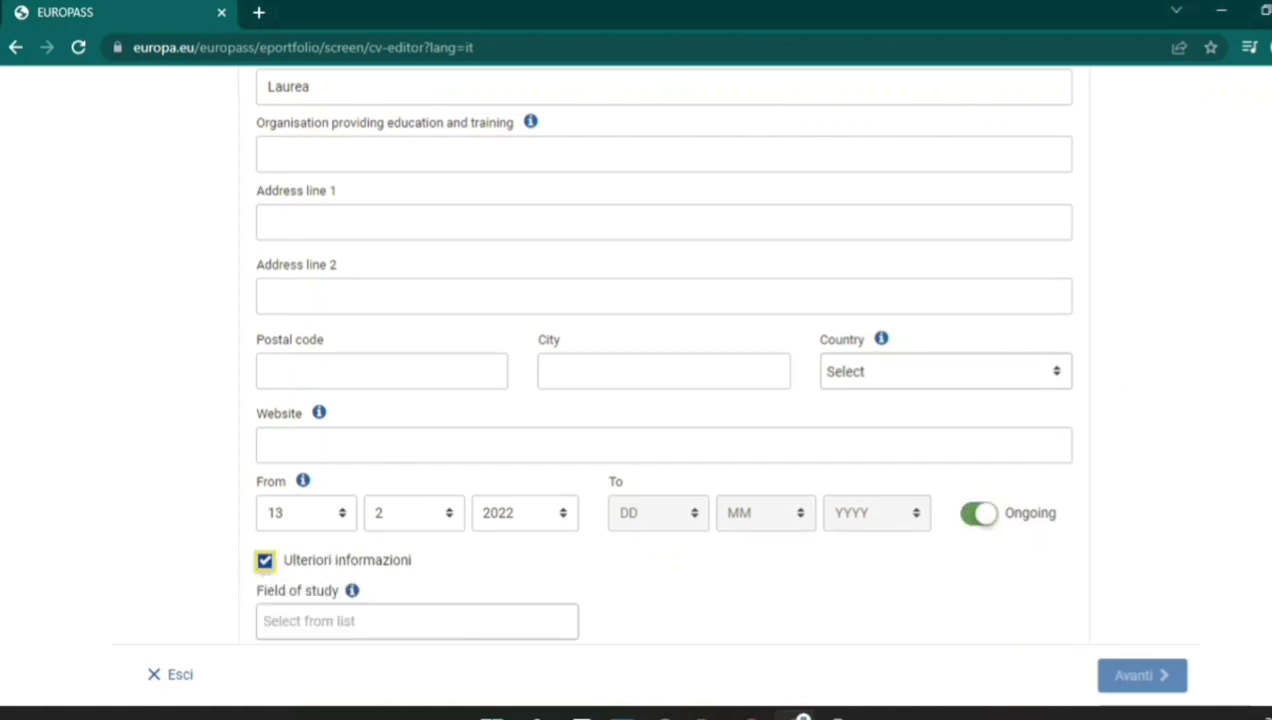
{"action": "scroll", "coordinate": [660, 360], "scroll_direction": "down", "scroll_amount": 4}
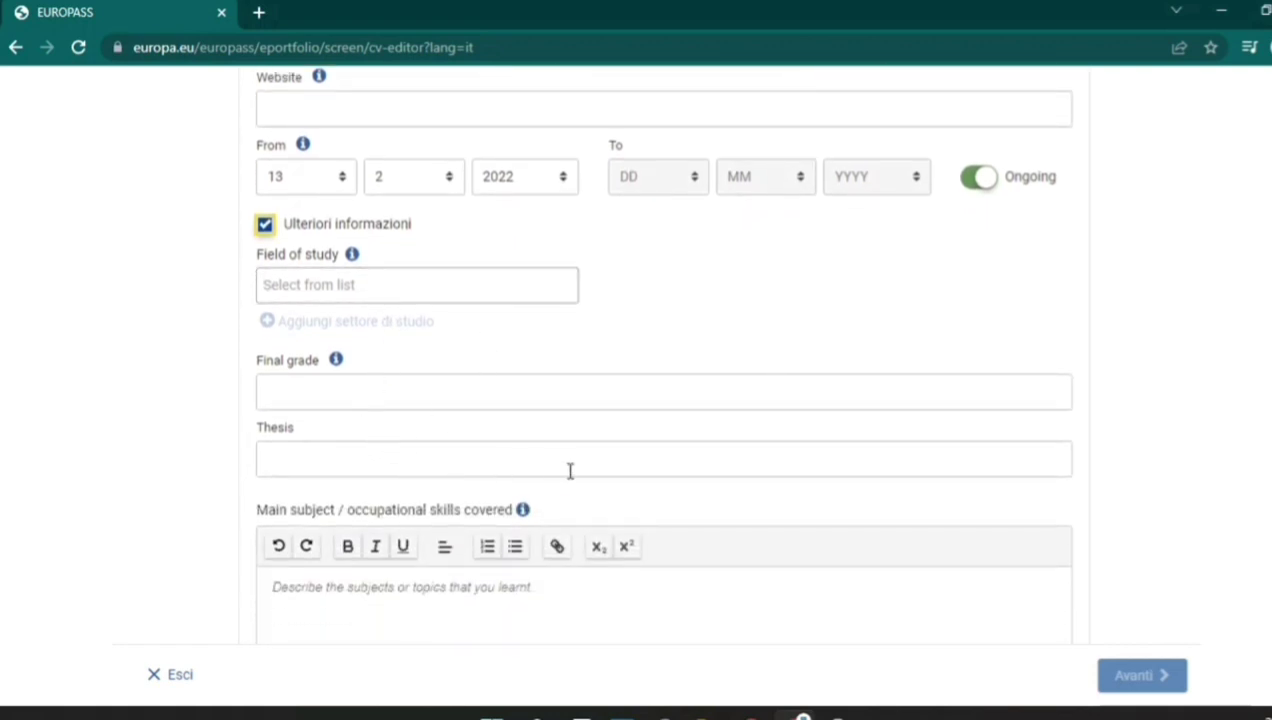
{"action": "left_click", "coordinate": [264, 224]}
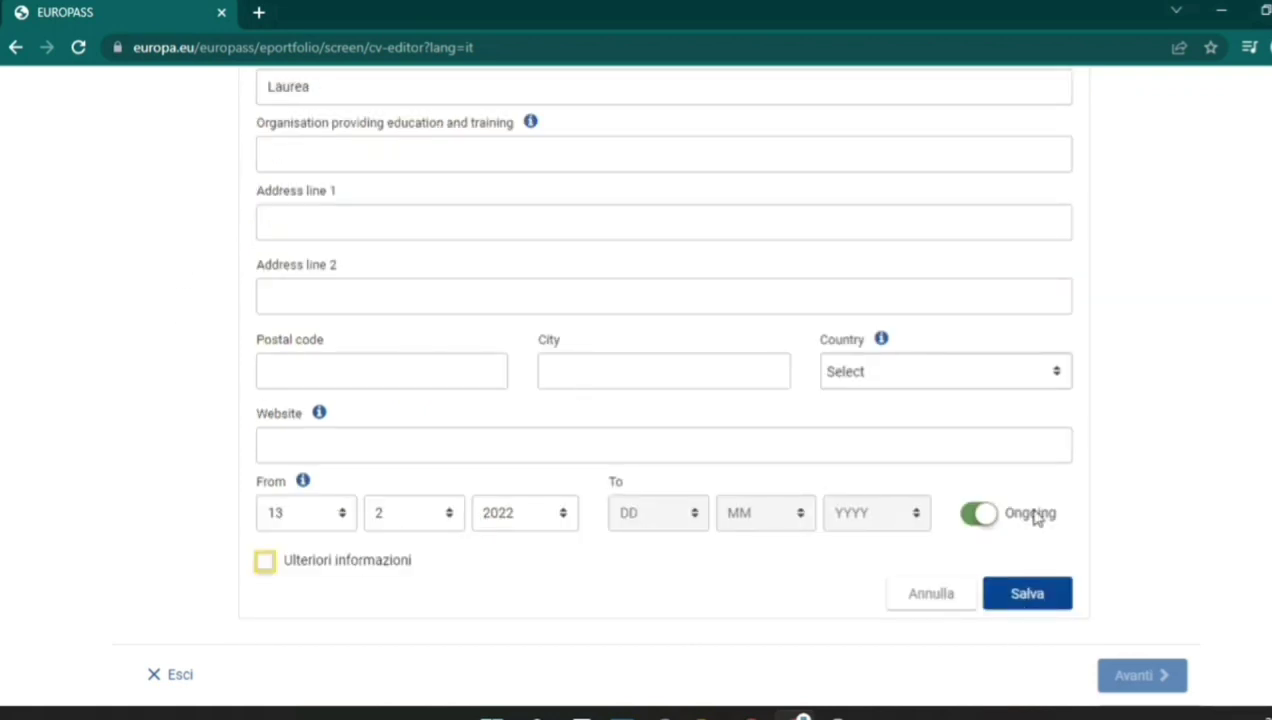
Save the Laurea entry and add a Work experience section below it.
{"action": "left_click", "coordinate": [1039, 602]}
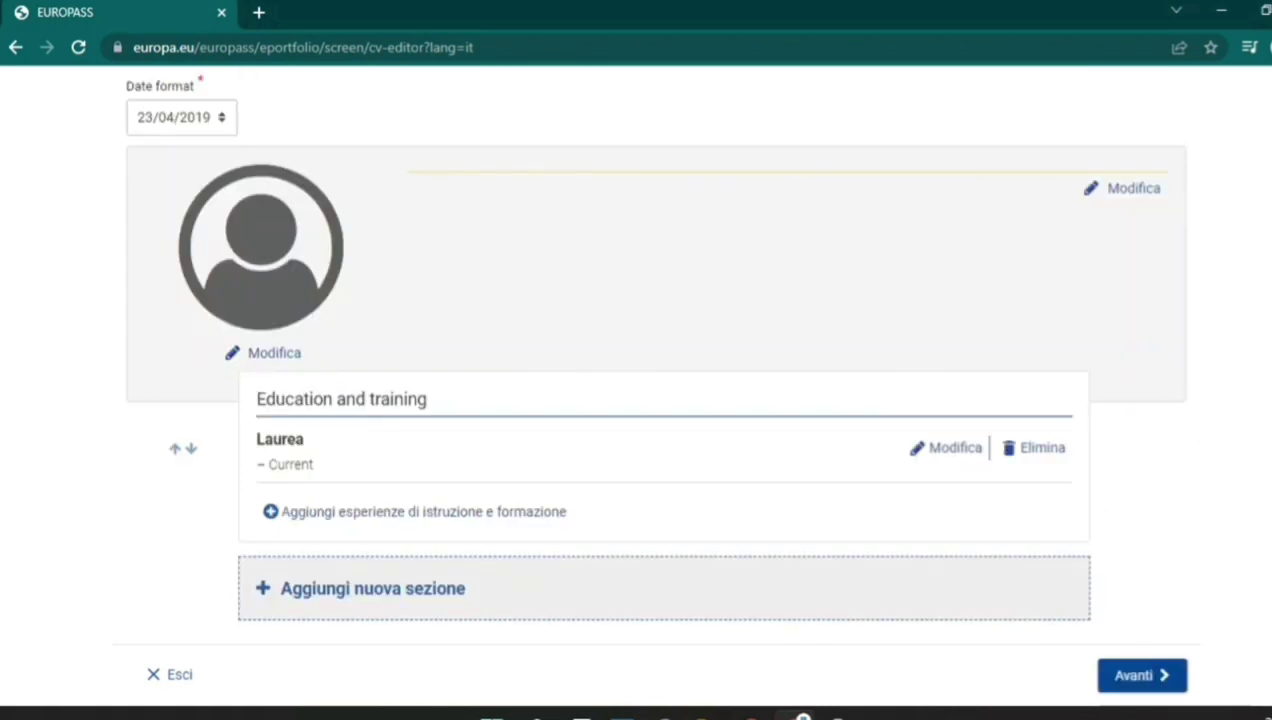
{"action": "left_click", "coordinate": [322, 593]}
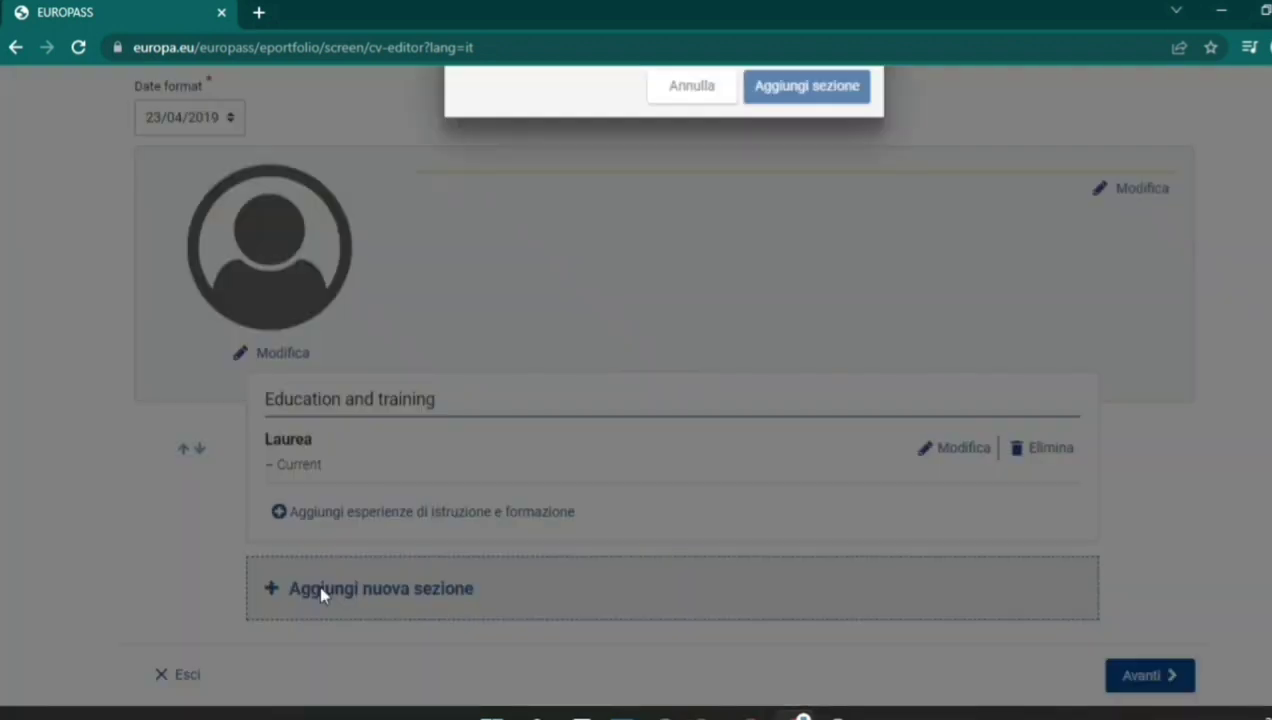
{"action": "left_click", "coordinate": [651, 390]}
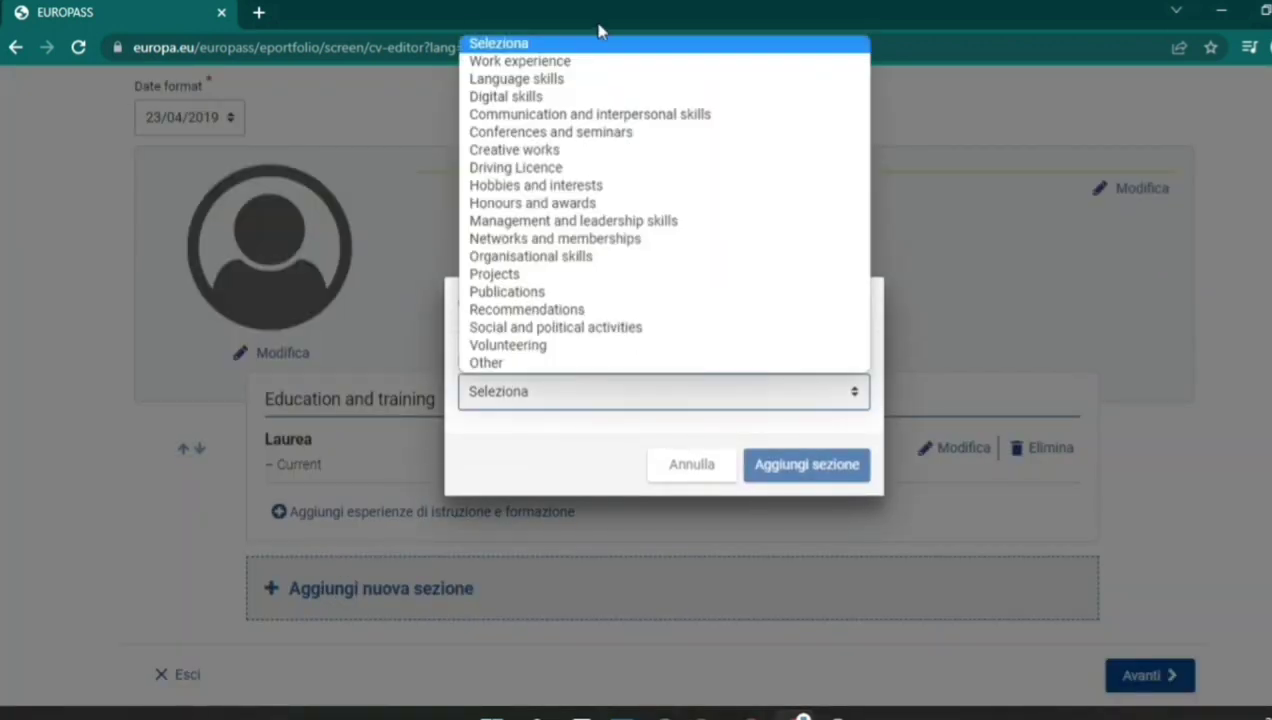
{"action": "left_click", "coordinate": [597, 62]}
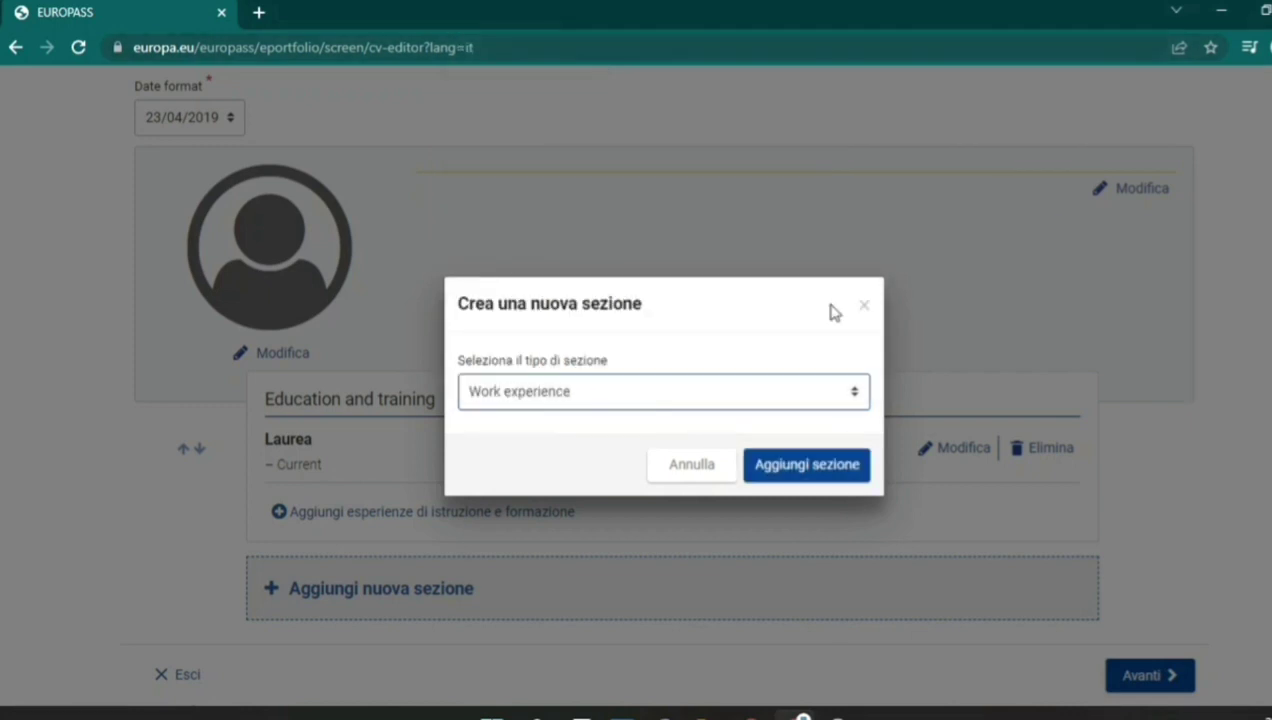
{"action": "left_click", "coordinate": [853, 463]}
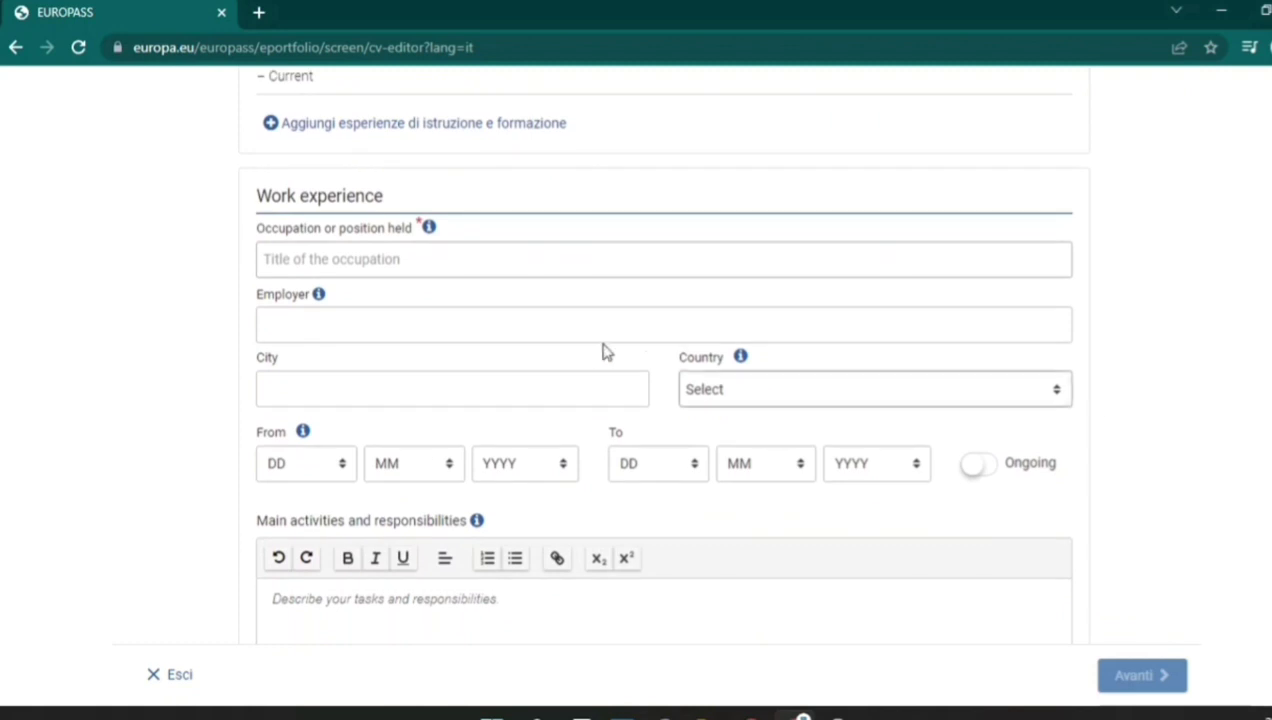
Enter 'aa' as the occupation, then move through the Employer, City and Main activities fields.
{"action": "left_click", "coordinate": [523, 261]}
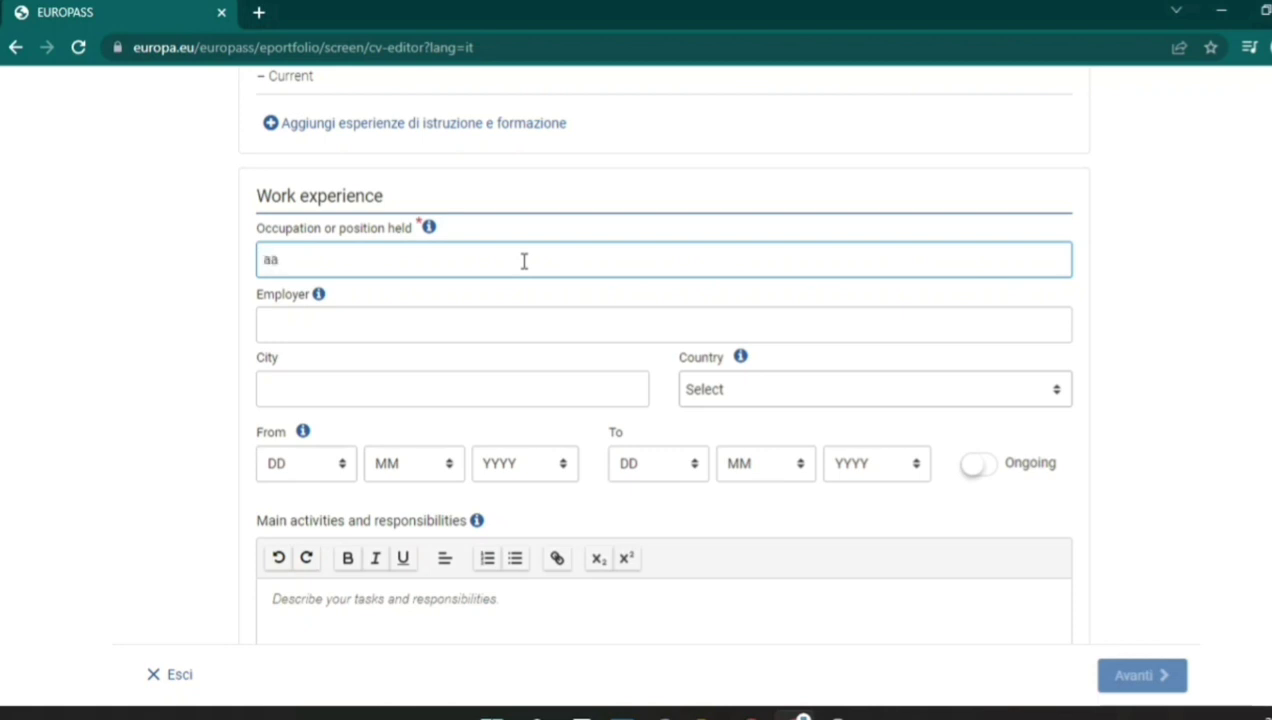
{"action": "left_click", "coordinate": [511, 332]}
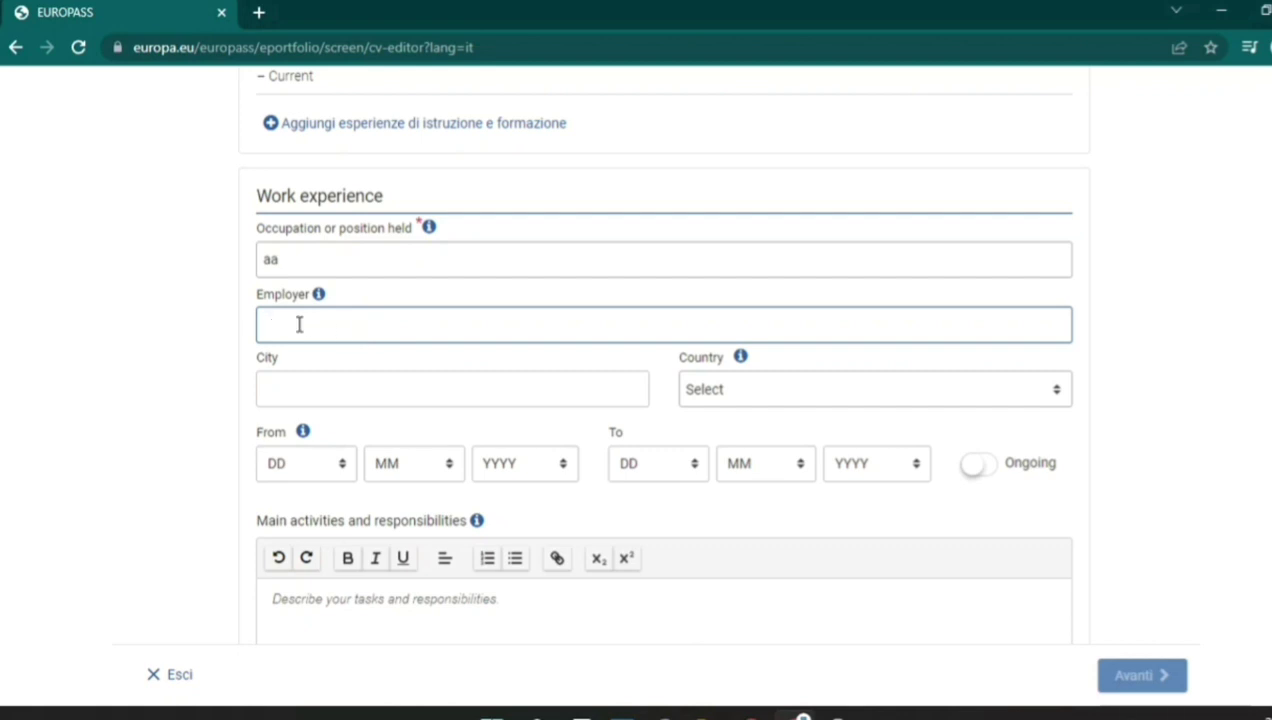
{"action": "left_click", "coordinate": [371, 391]}
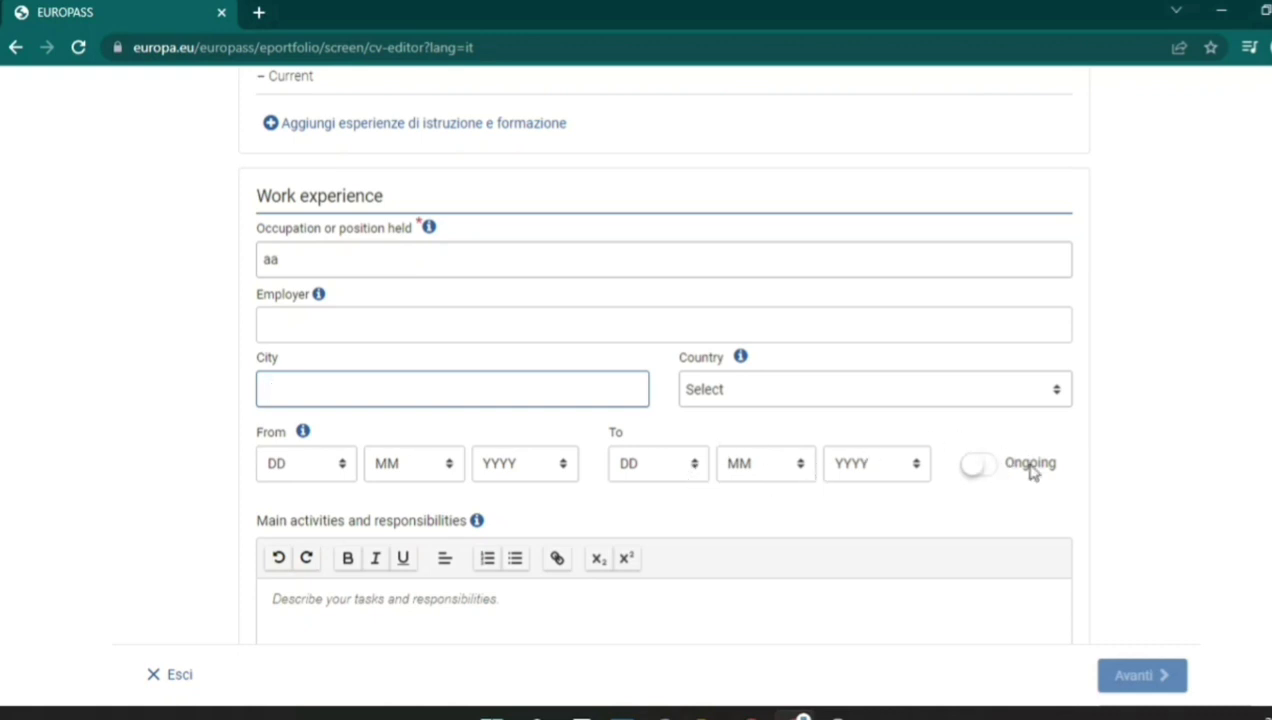
{"action": "scroll", "coordinate": [660, 400], "scroll_direction": "down", "scroll_amount": 3}
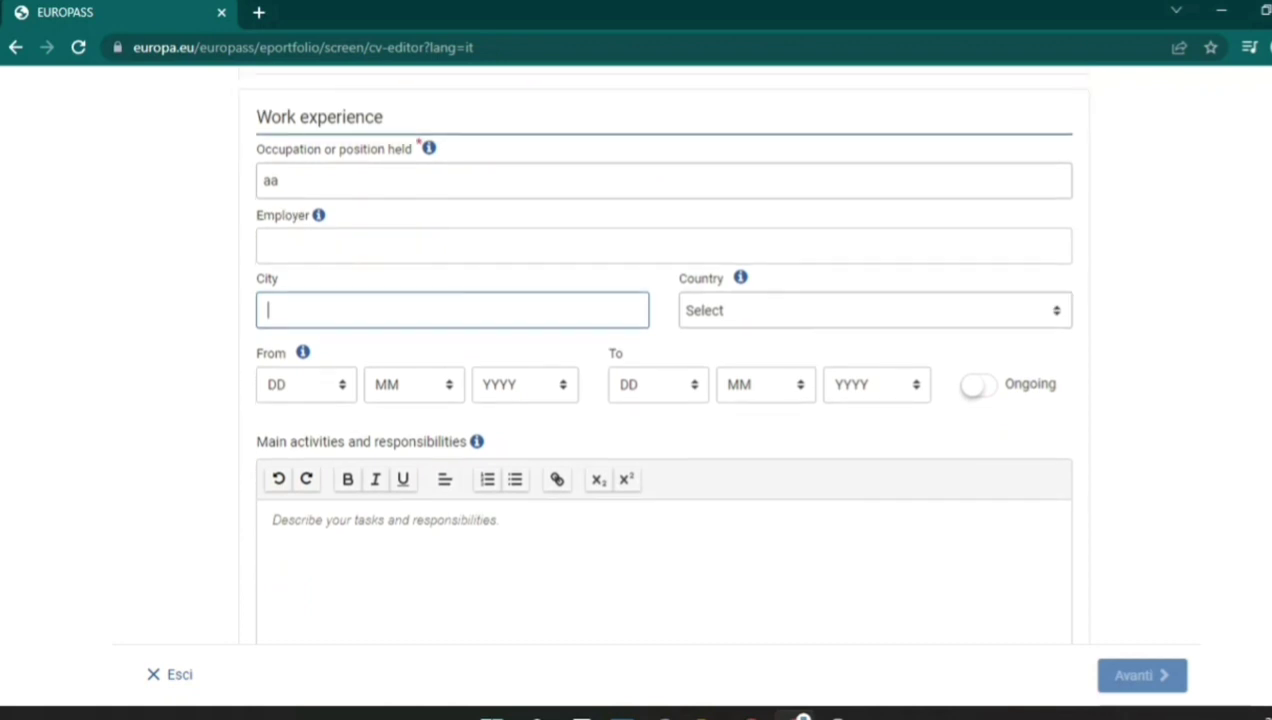
{"action": "left_click", "coordinate": [384, 402]}
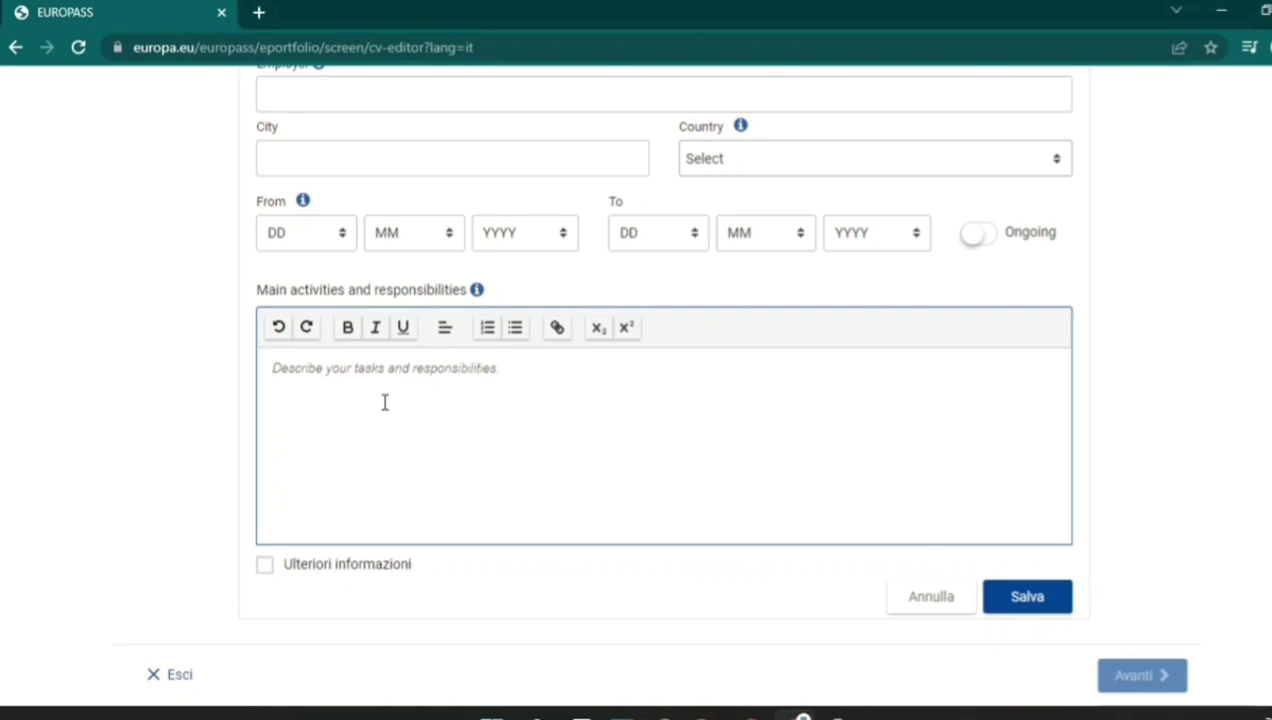
{"action": "left_click", "coordinate": [265, 568]}
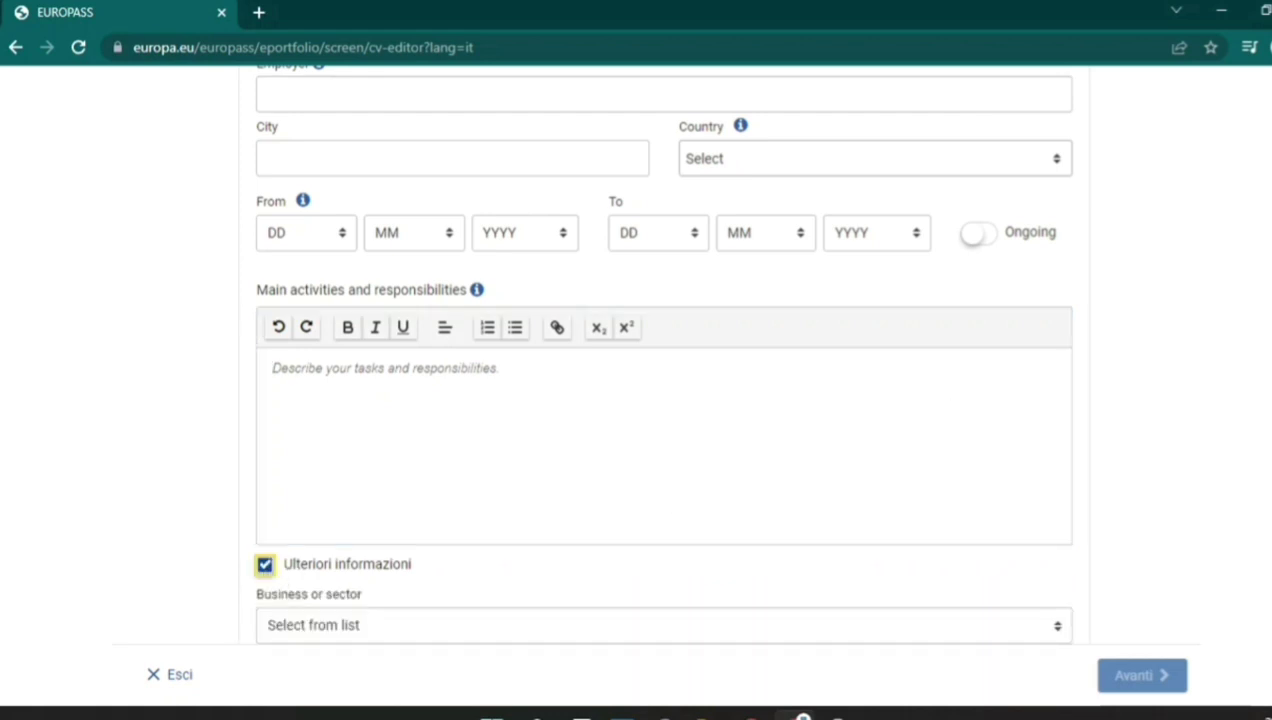
{"action": "scroll", "coordinate": [610, 246], "scroll_direction": "down", "scroll_amount": 4}
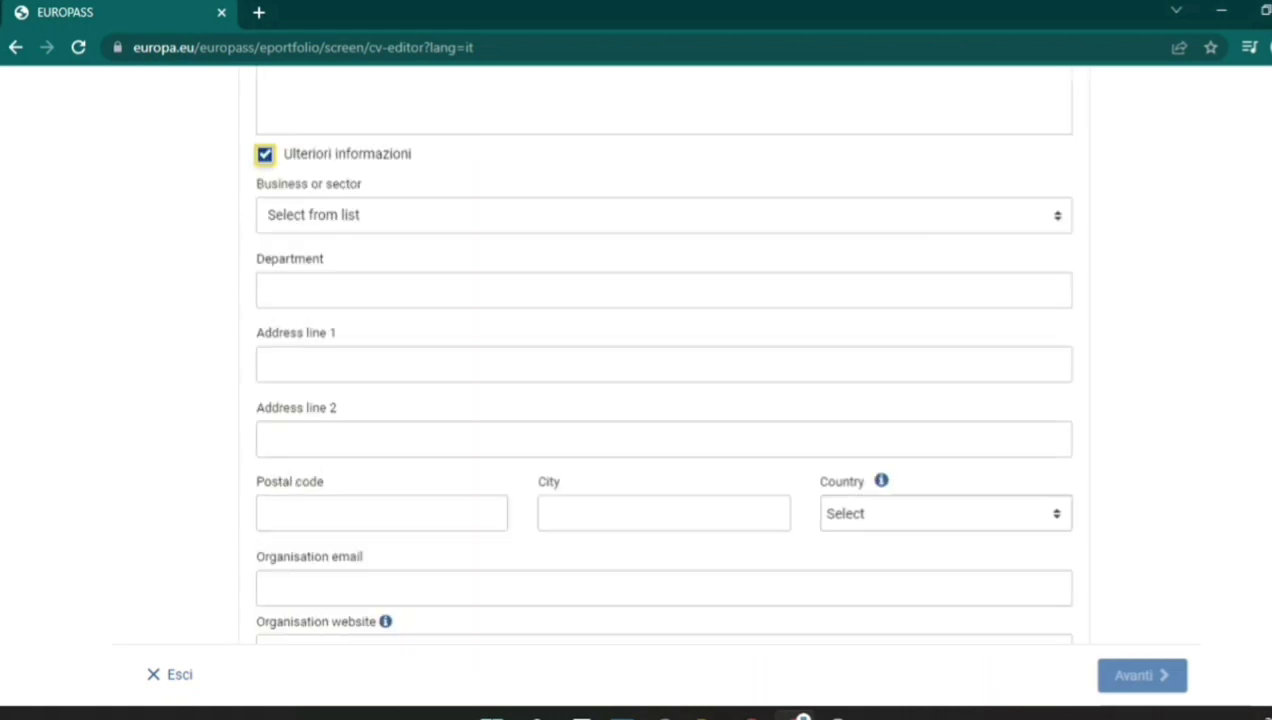
{"action": "left_click", "coordinate": [522, 215]}
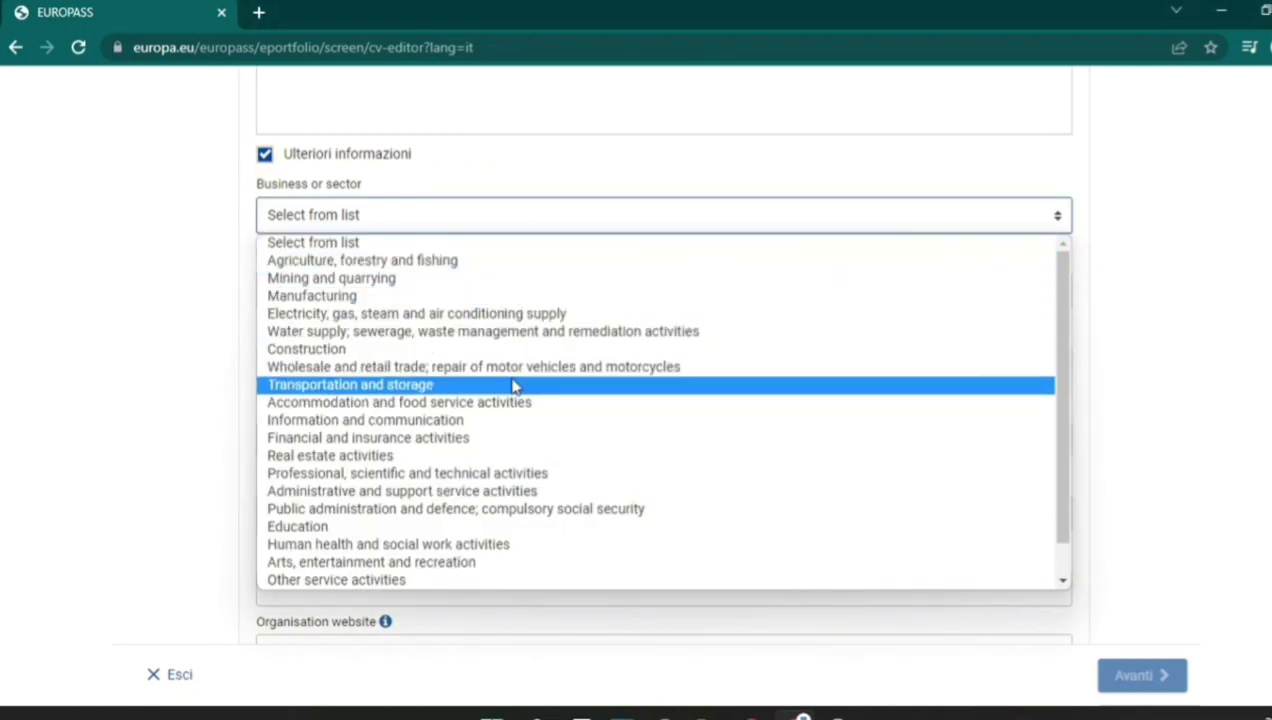
{"action": "left_click", "coordinate": [1165, 370]}
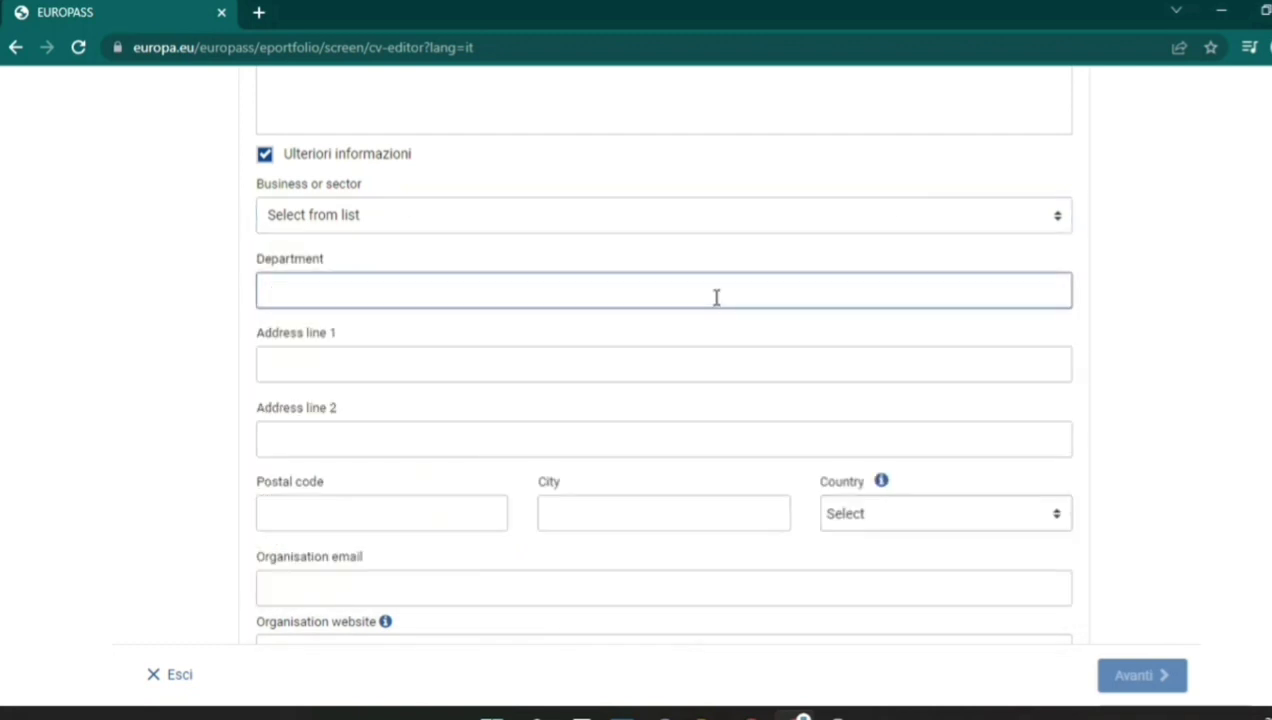
{"action": "left_click", "coordinate": [659, 358]}
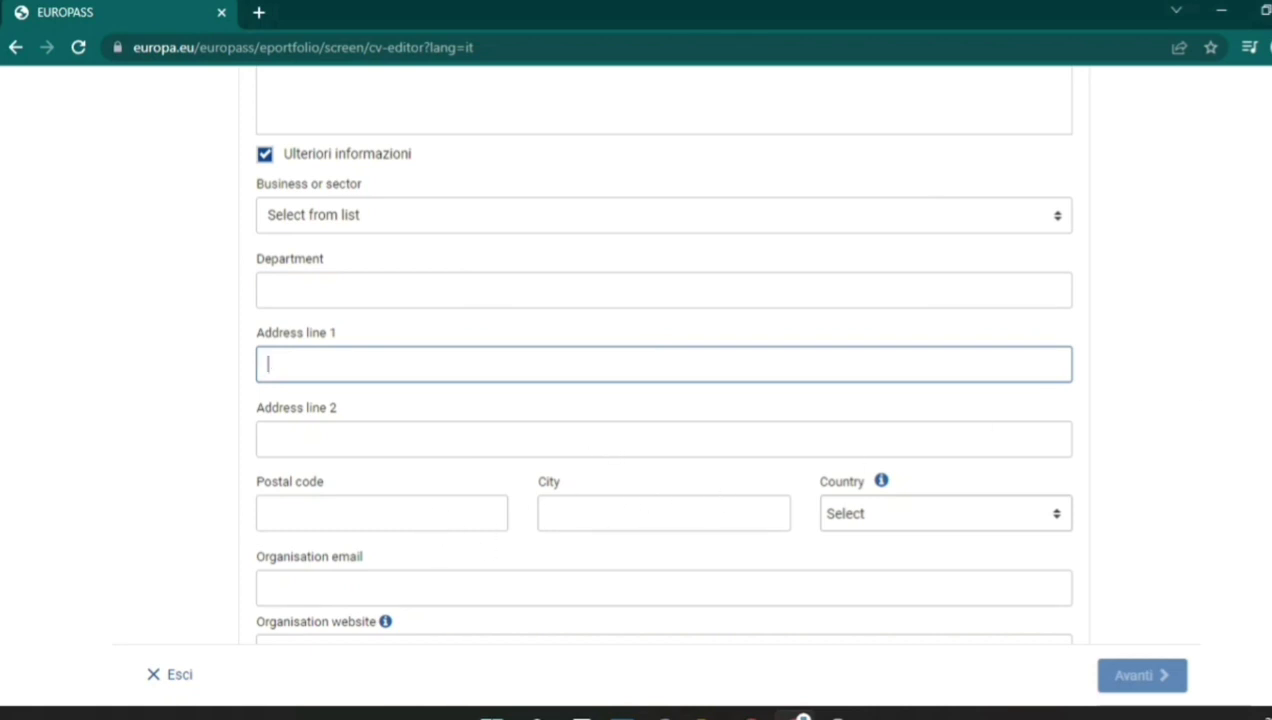
{"action": "scroll", "coordinate": [540, 420], "scroll_direction": "down", "scroll_amount": 2}
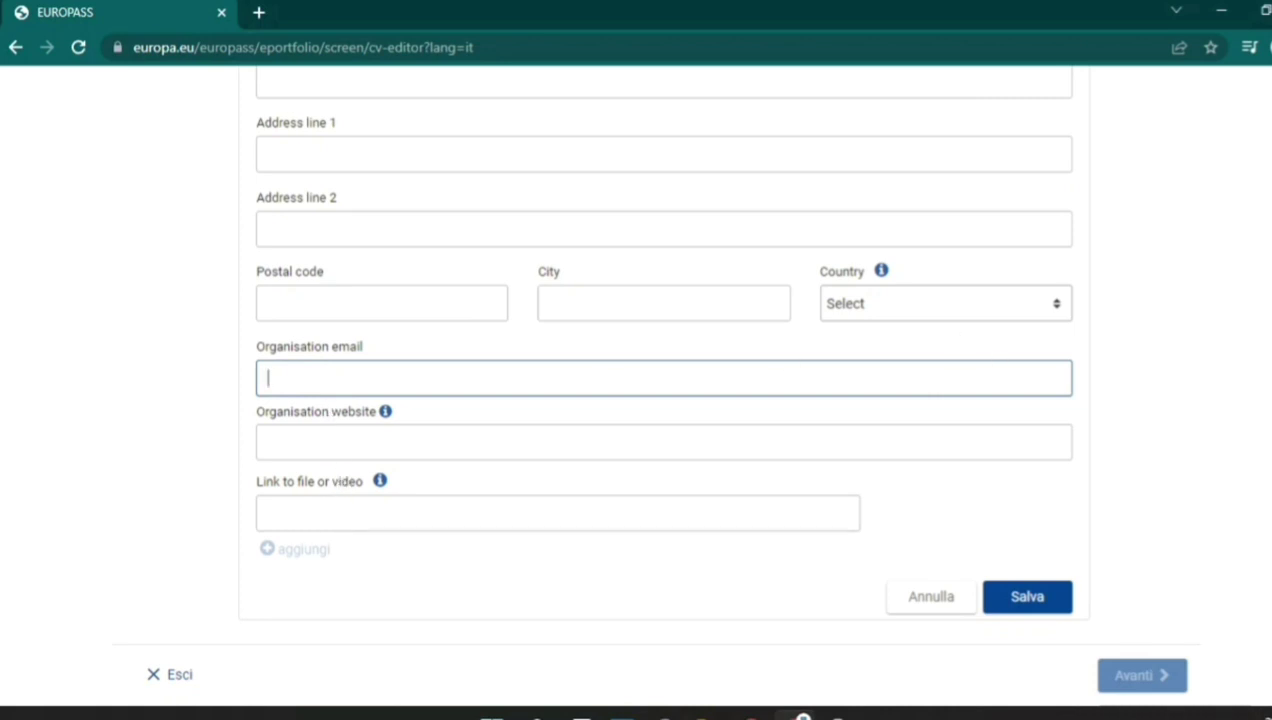
{"action": "scroll", "coordinate": [996, 360], "scroll_direction": "up", "scroll_amount": 3}
{"action": "scroll", "coordinate": [660, 352], "scroll_direction": "up", "scroll_amount": 3}
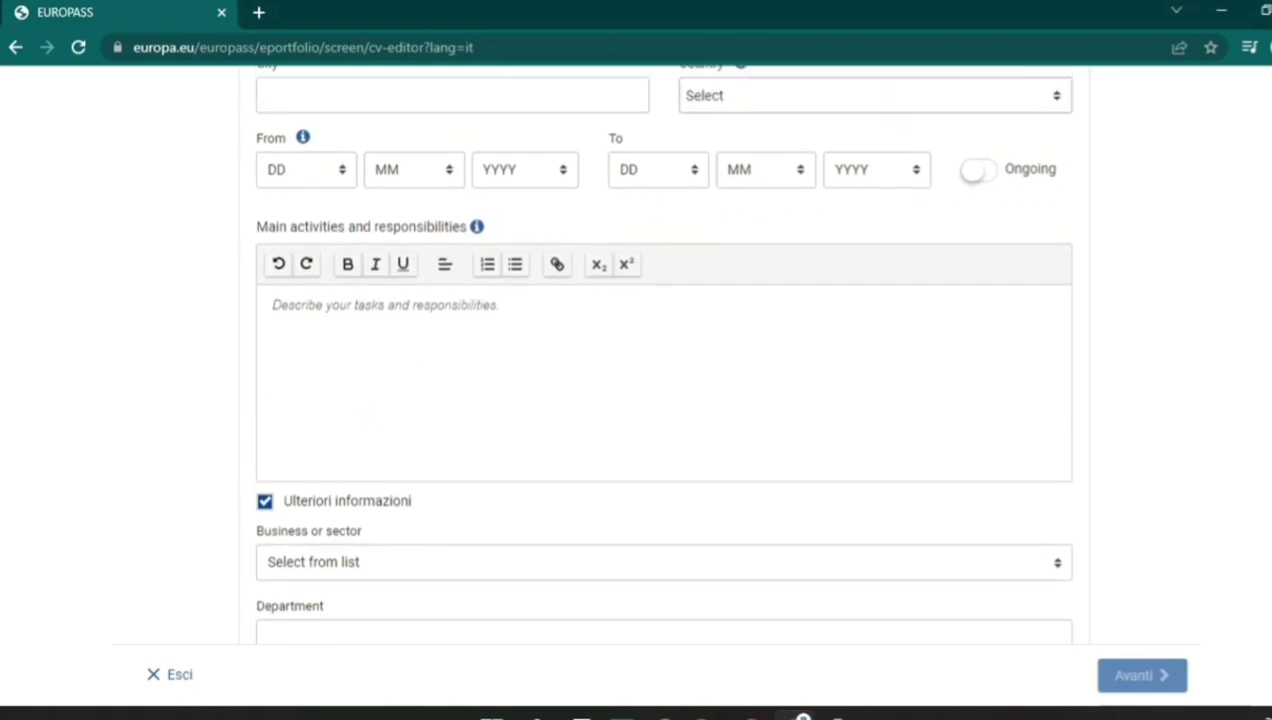
{"action": "left_click", "coordinate": [268, 486]}
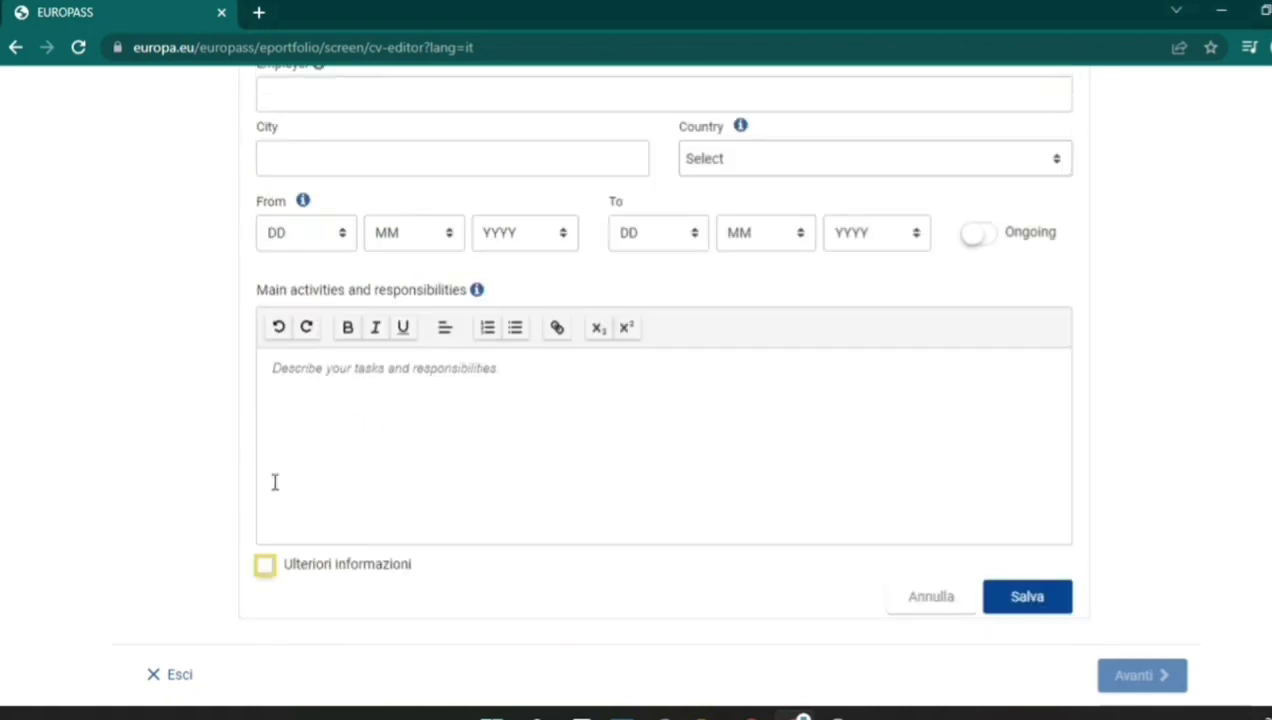
Save the aa work experience entry and add a Language skills section.
{"action": "left_click", "coordinate": [1024, 600]}
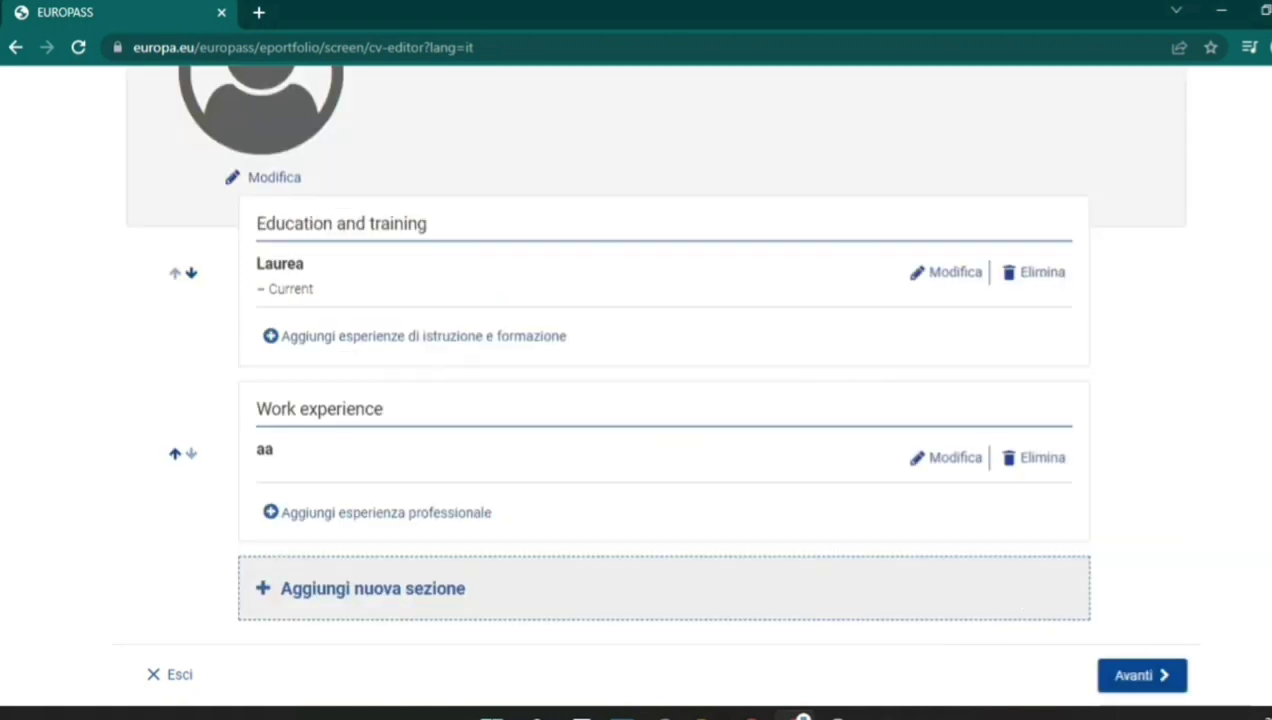
{"action": "left_click", "coordinate": [440, 605]}
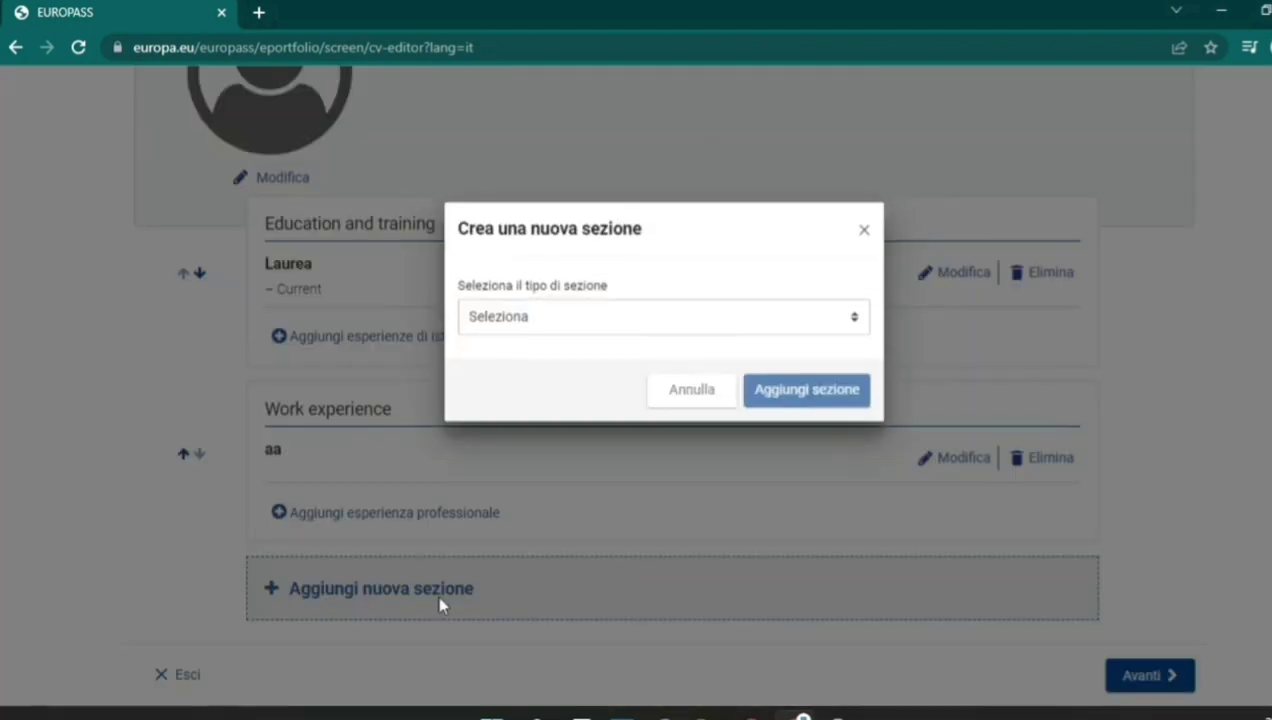
{"action": "left_click", "coordinate": [512, 398]}
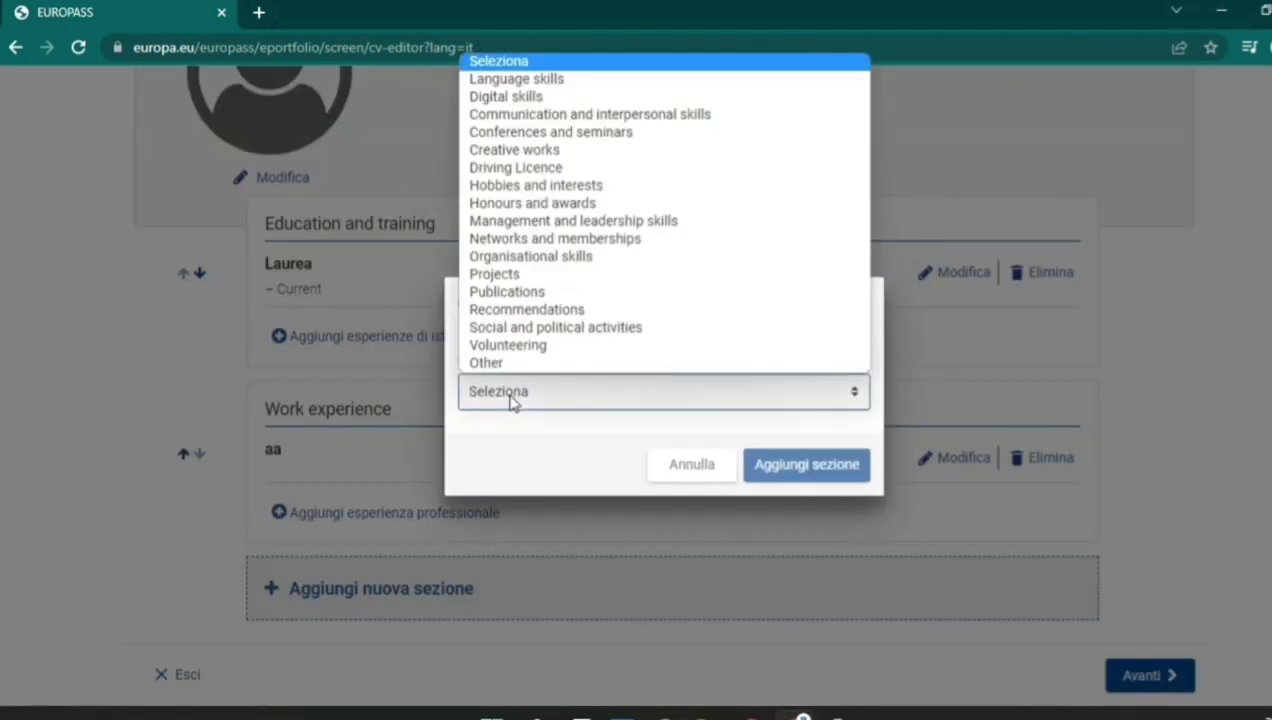
{"action": "left_click", "coordinate": [527, 80]}
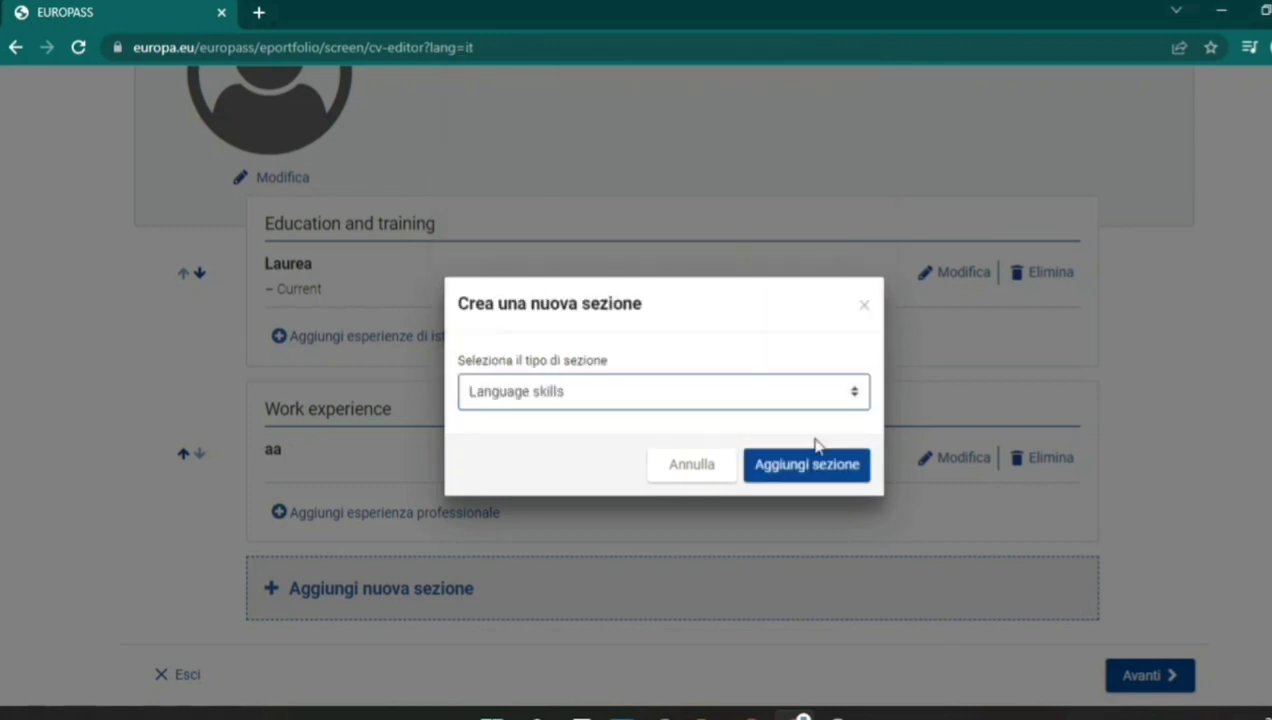
{"action": "left_click", "coordinate": [845, 472]}
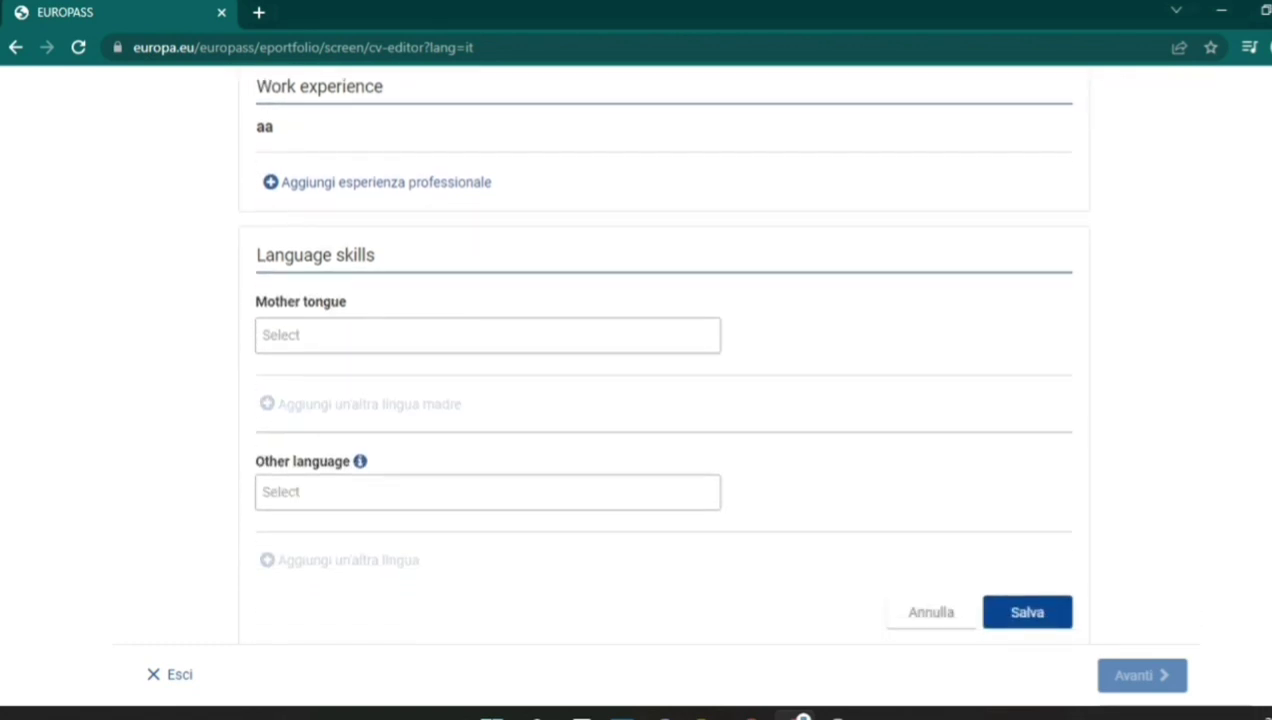
Set Panjabi; Punjabi as the mother tongue and add Hindi as another language.
{"action": "left_click", "coordinate": [642, 307]}
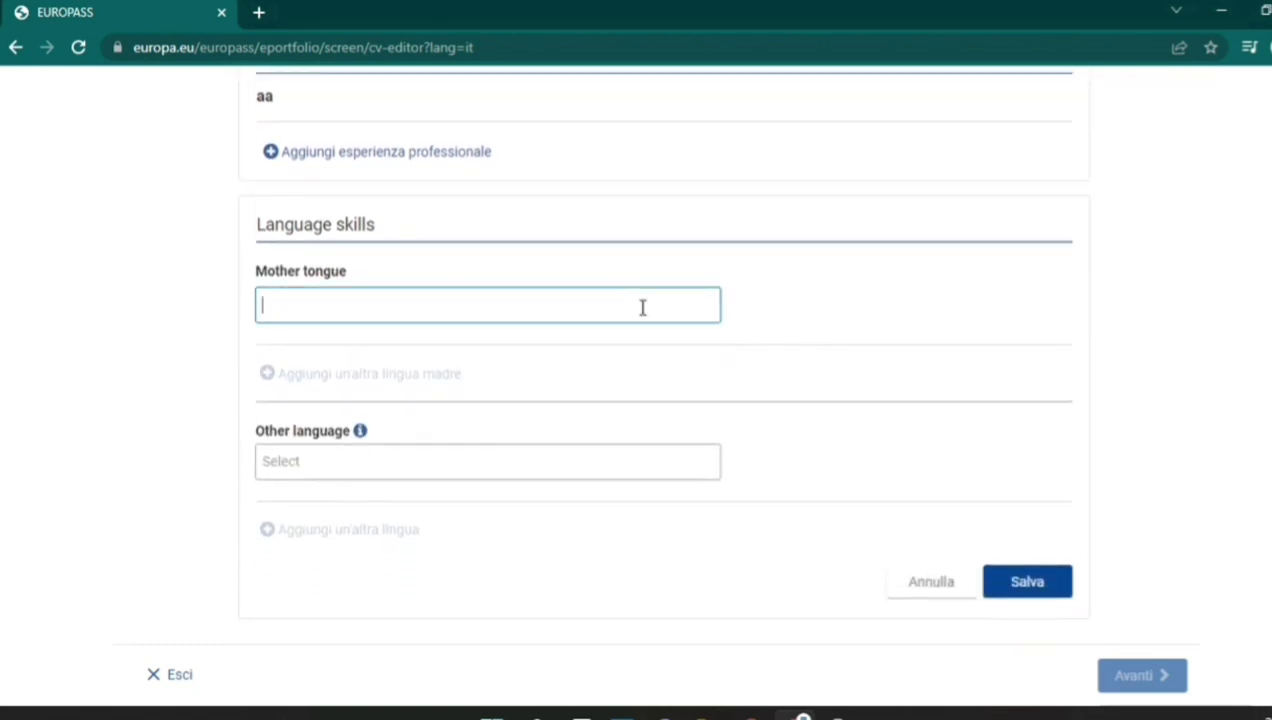
{"action": "type", "text": "Pun"}
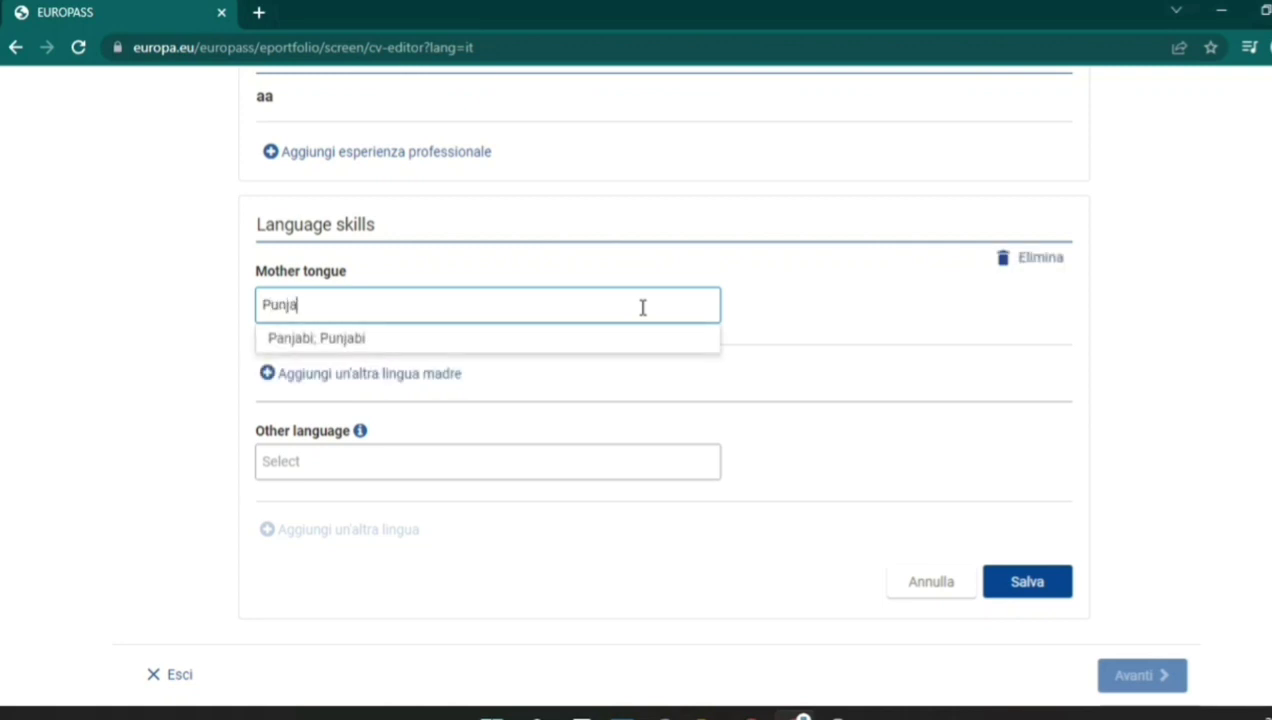
{"action": "type", "text": "ja"}
{"action": "left_click", "coordinate": [627, 343]}
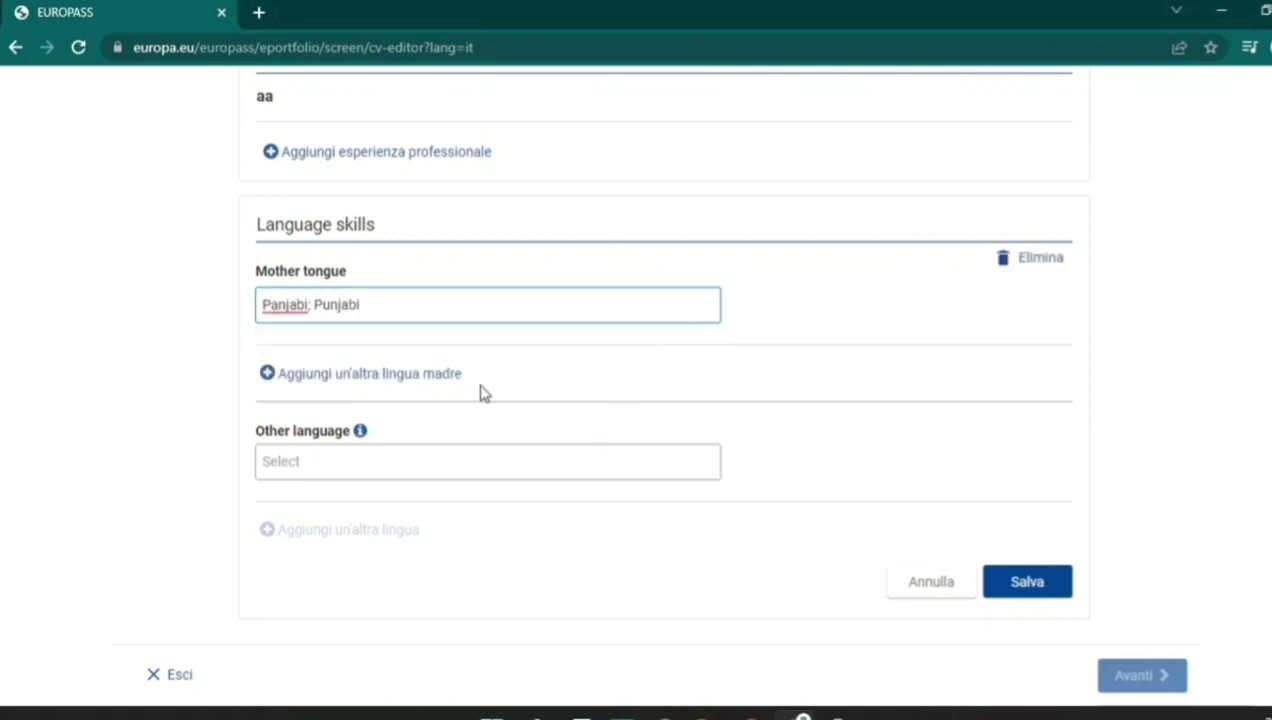
{"action": "left_click", "coordinate": [420, 452]}
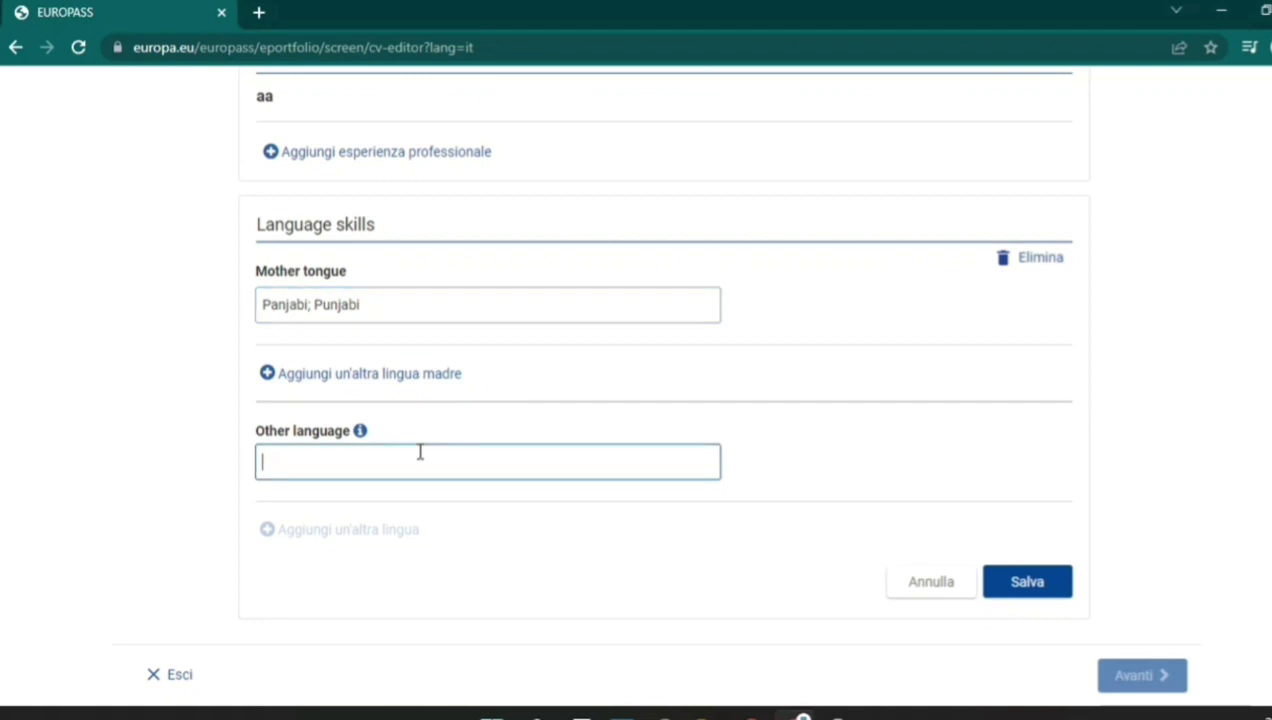
{"action": "type", "text": "Hindi"}
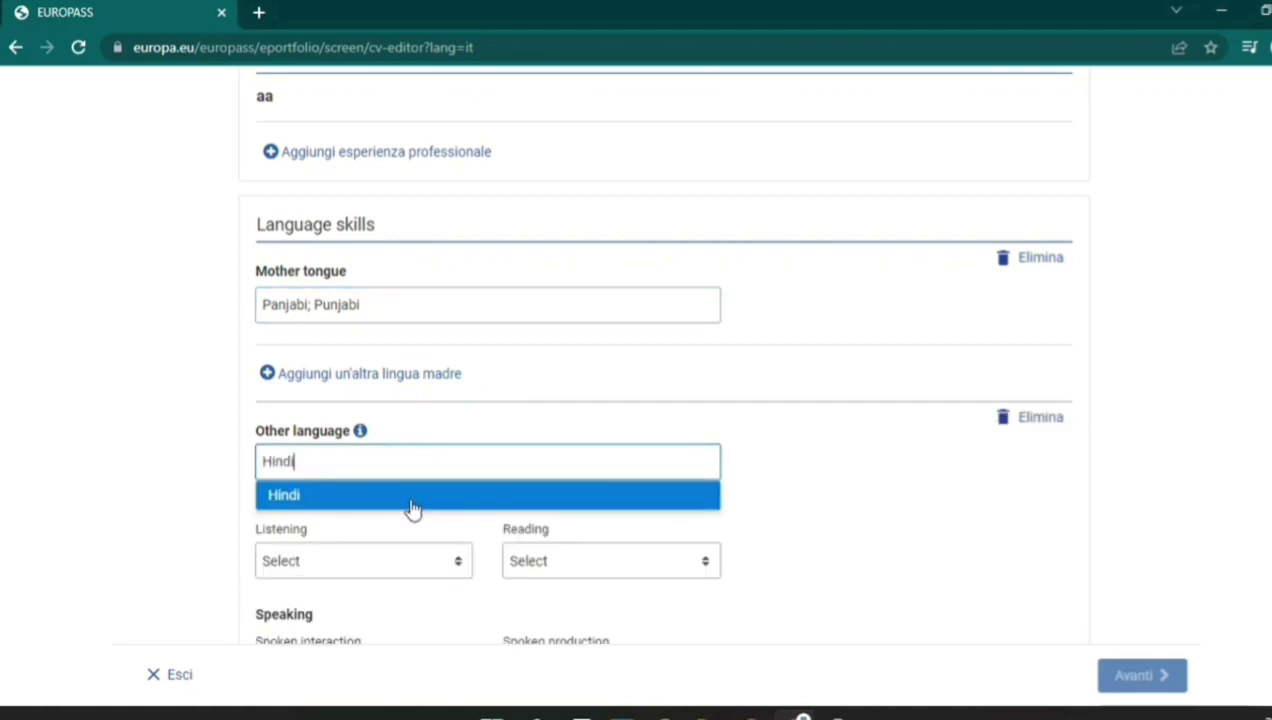
{"action": "left_click", "coordinate": [413, 500]}
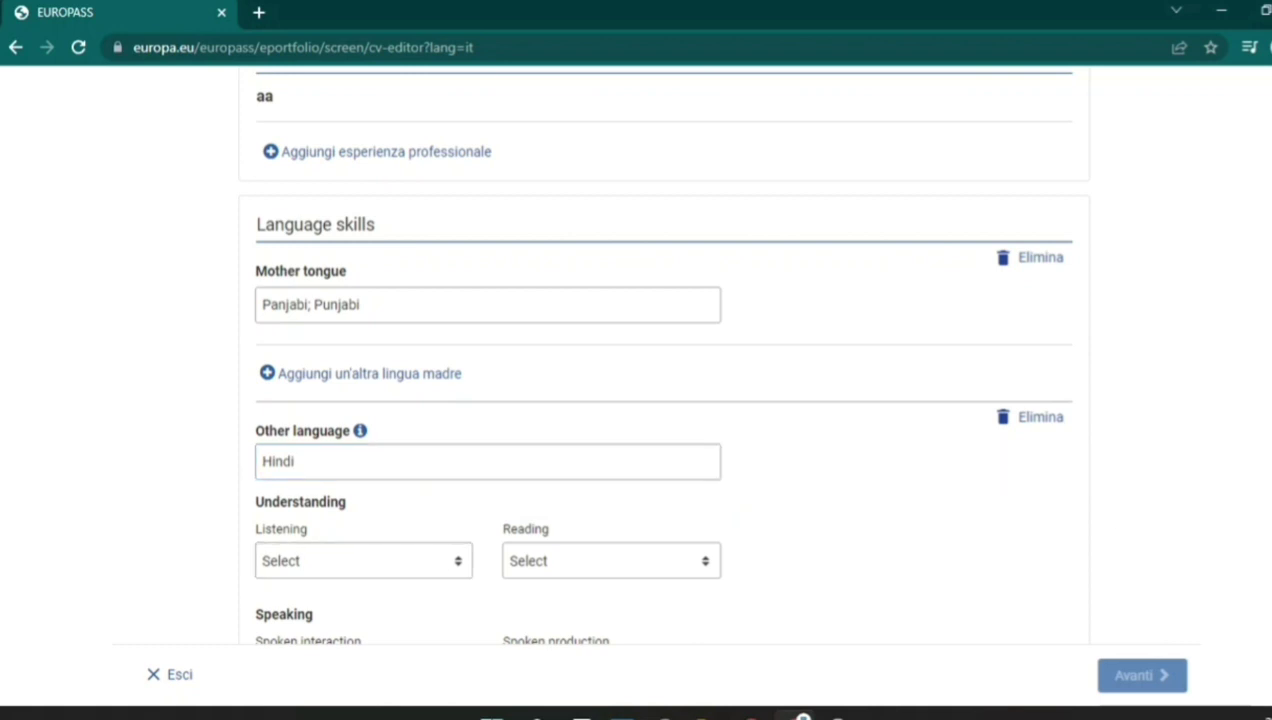
Set Hindi's Listening and Reading levels to C2.
{"action": "scroll", "coordinate": [441, 204], "scroll_direction": "down", "scroll_amount": 3}
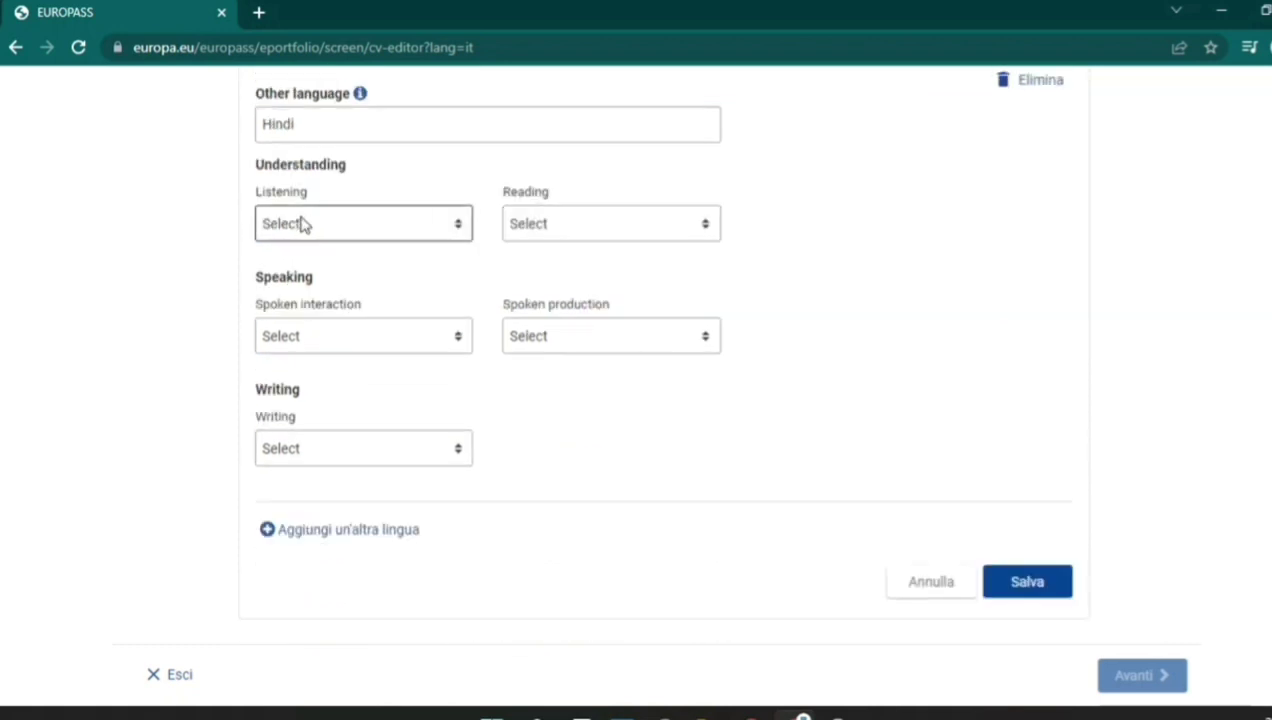
{"action": "left_click", "coordinate": [446, 227]}
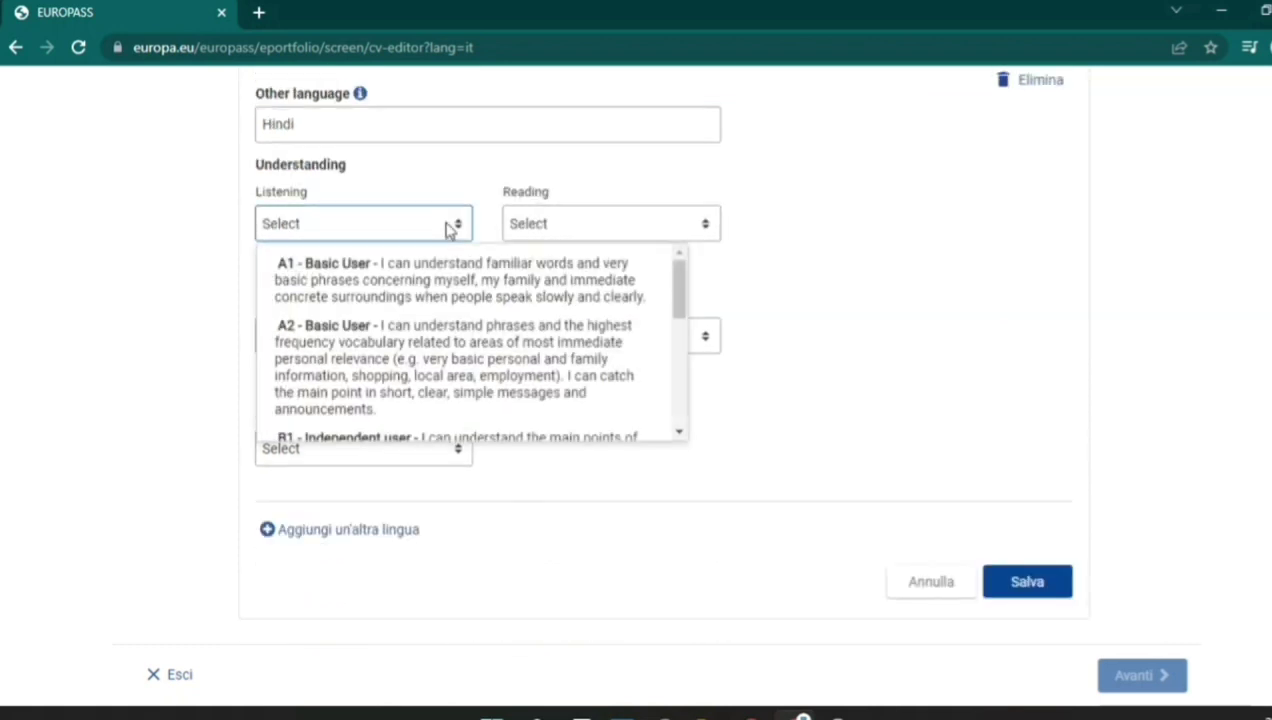
{"action": "left_click_drag", "start_coordinate": [681, 295], "coordinate": [692, 403]}
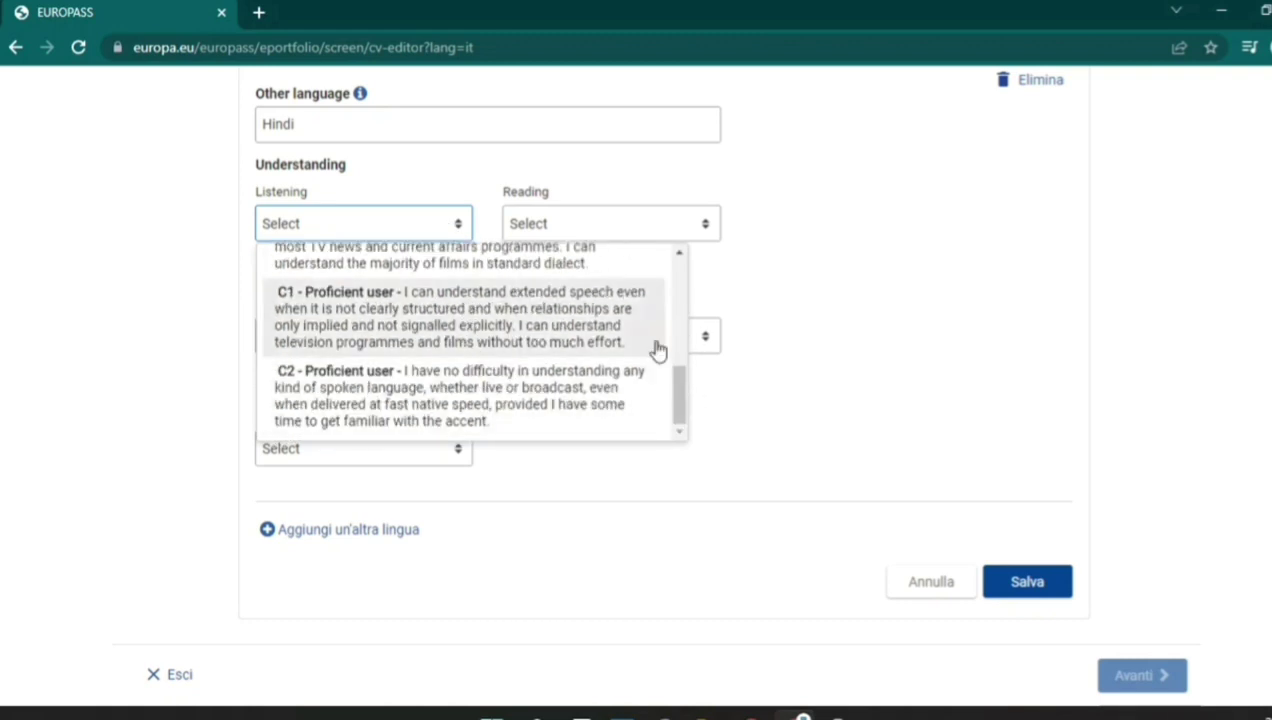
{"action": "left_click_drag", "start_coordinate": [680, 395], "coordinate": [686, 245]}
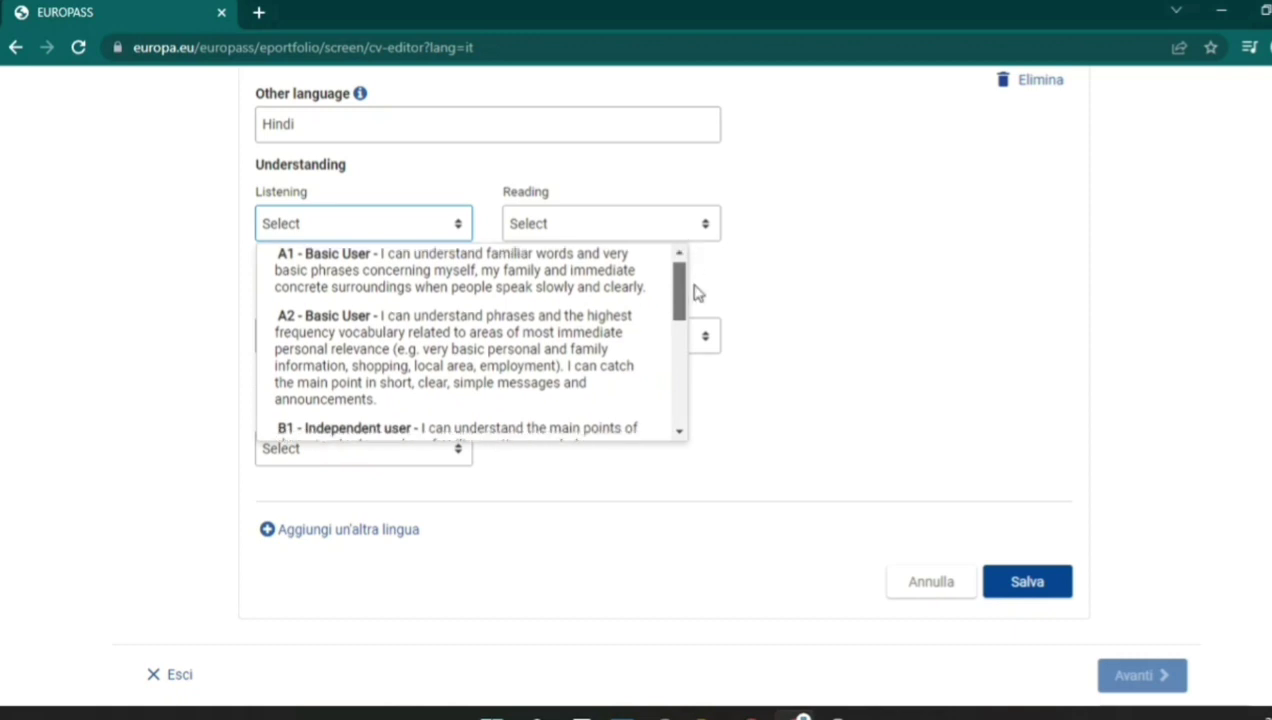
{"action": "left_click_drag", "start_coordinate": [684, 295], "coordinate": [690, 350]}
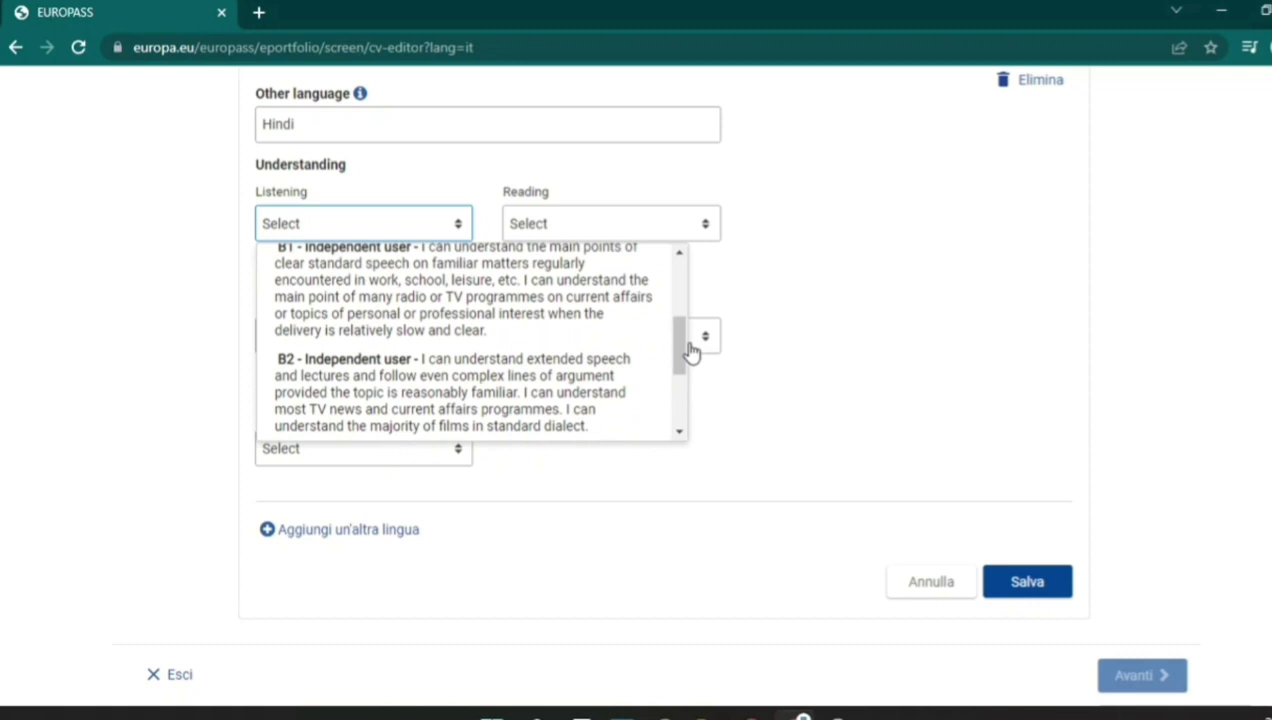
{"action": "left_click", "coordinate": [692, 352]}
{"action": "left_click", "coordinate": [429, 244]}
{"action": "left_click", "coordinate": [428, 240]}
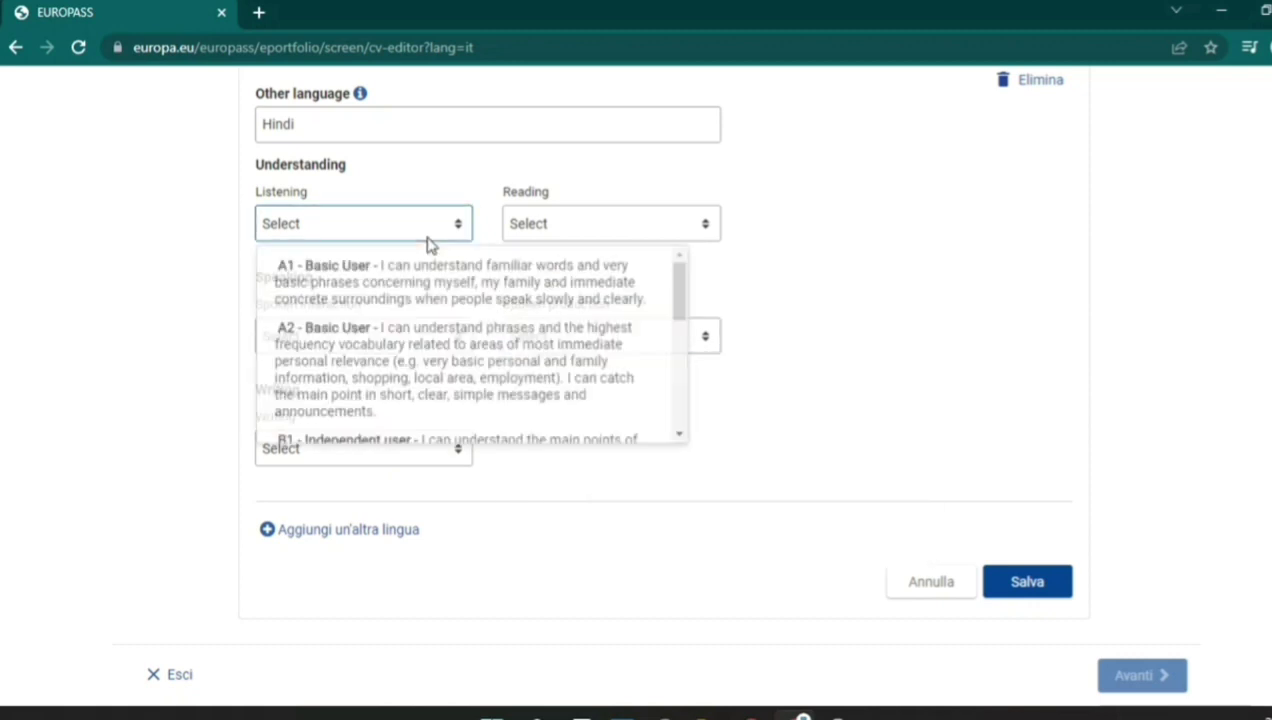
{"action": "left_click_drag", "start_coordinate": [684, 304], "coordinate": [688, 418]}
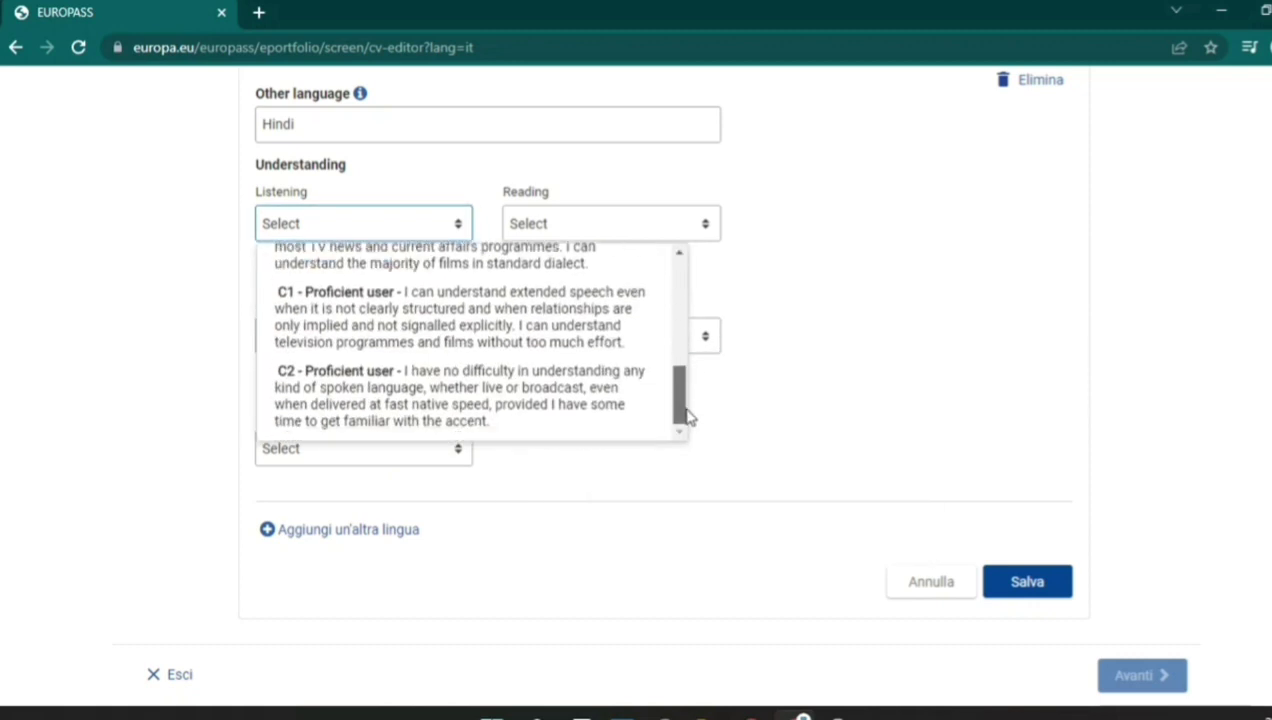
{"action": "left_click", "coordinate": [545, 380]}
{"action": "left_click", "coordinate": [645, 228]}
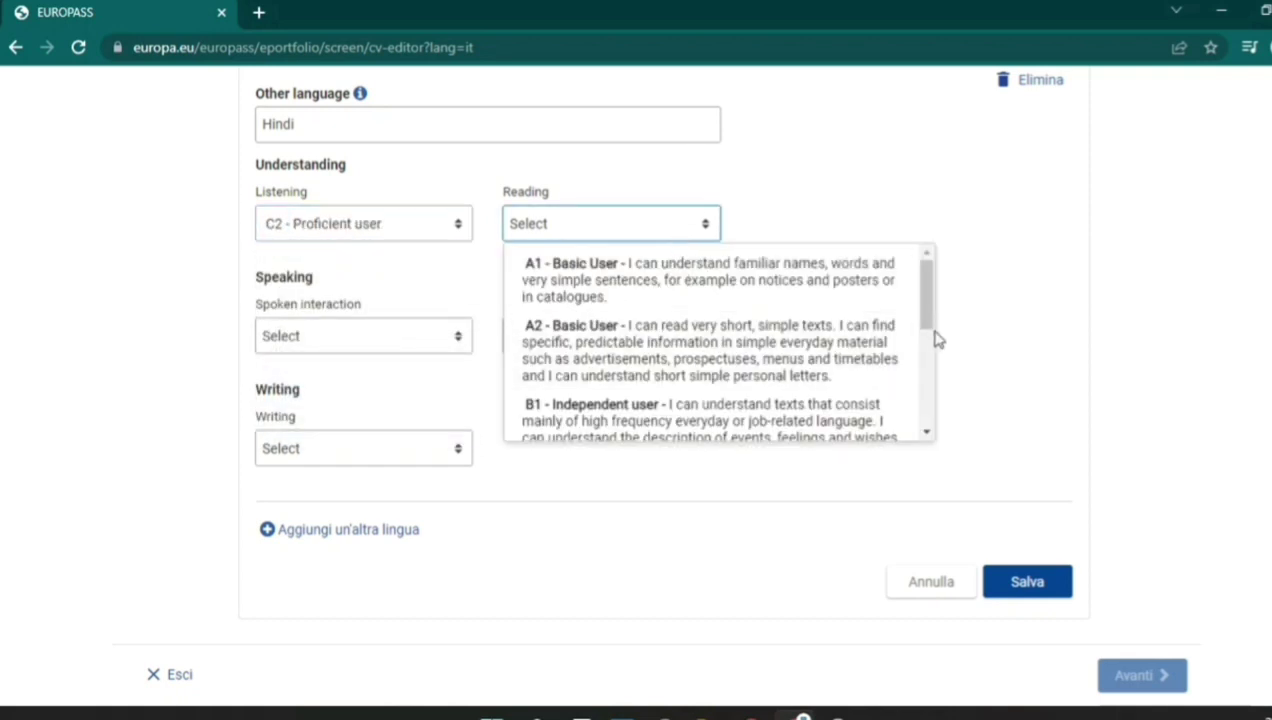
{"action": "left_click_drag", "start_coordinate": [932, 335], "coordinate": [937, 454]}
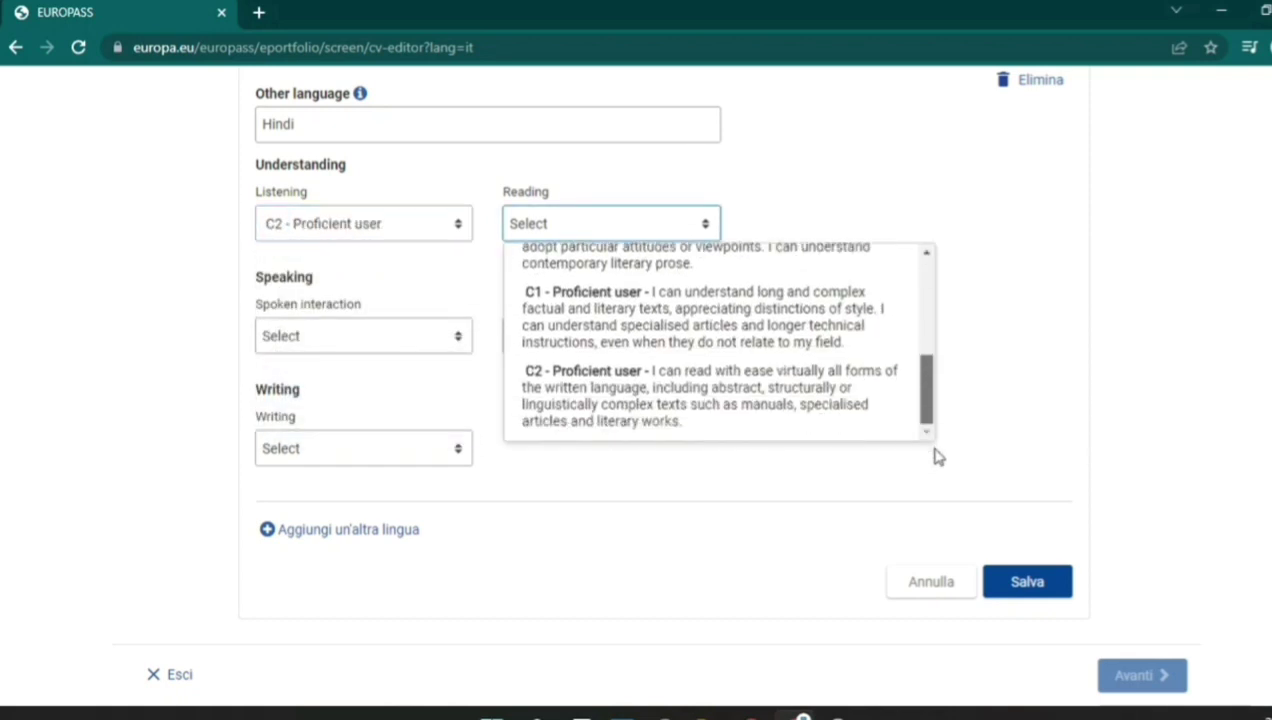
{"action": "left_click", "coordinate": [741, 420]}
Set Hindi's Spoken interaction, Spoken production and Writing to C2, then add another language entry.
{"action": "left_click", "coordinate": [434, 348]}
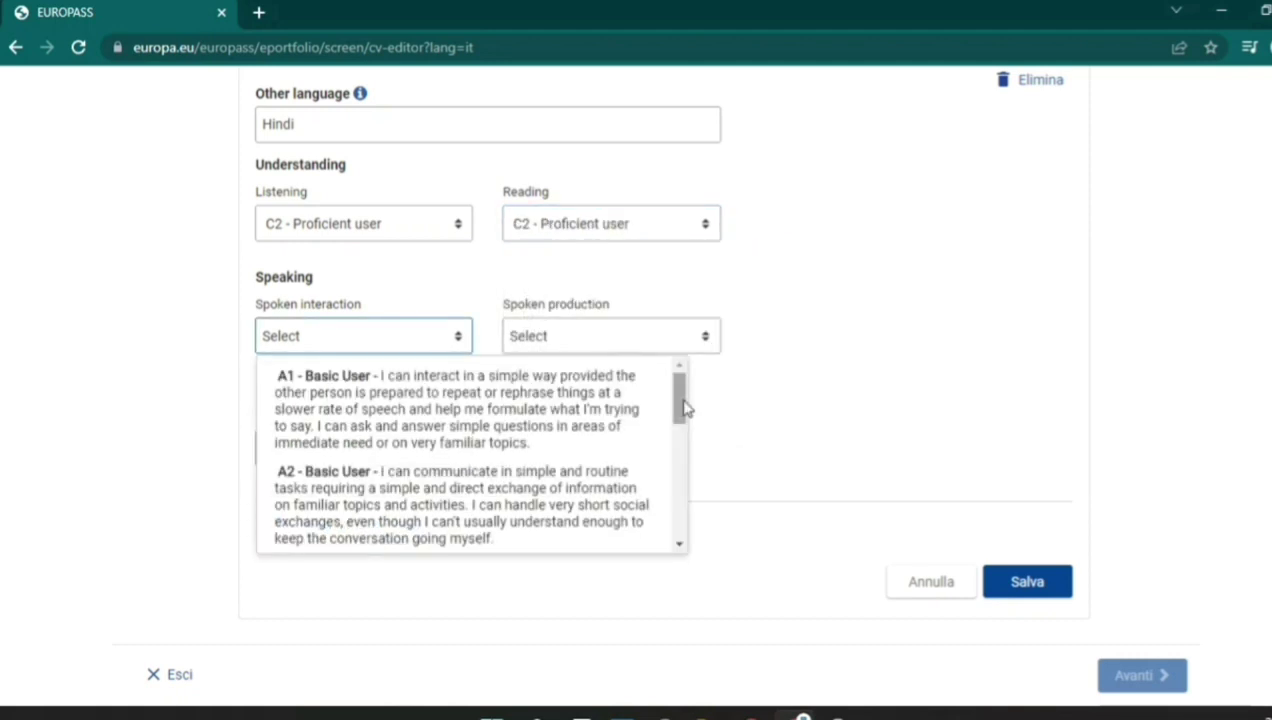
{"action": "left_click_drag", "start_coordinate": [680, 420], "coordinate": [690, 545]}
{"action": "left_click", "coordinate": [554, 483]}
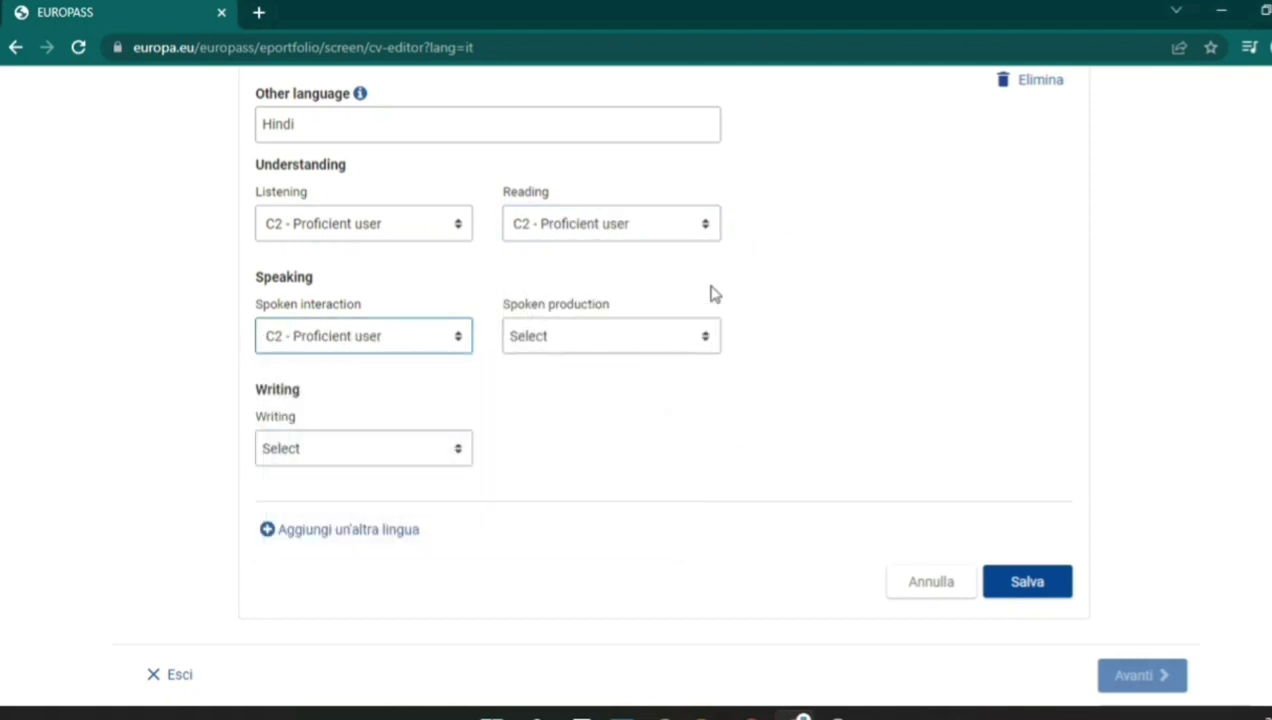
{"action": "left_click", "coordinate": [707, 338]}
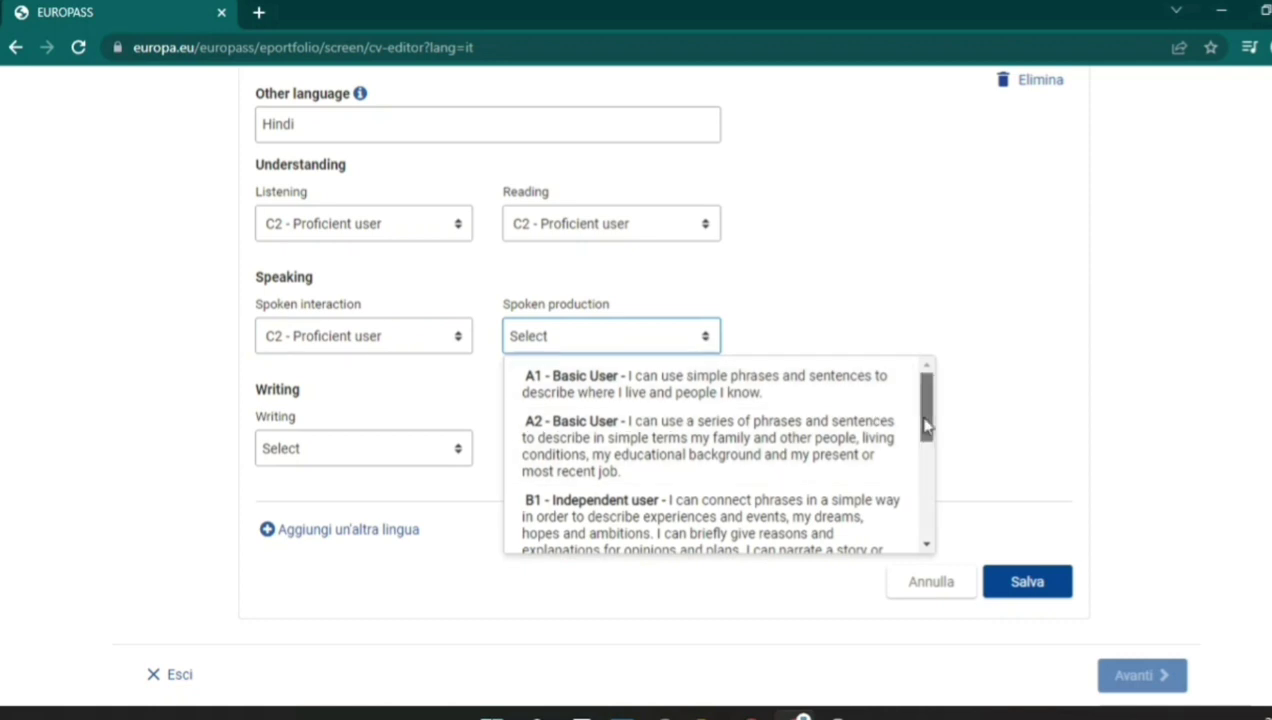
{"action": "left_click_drag", "start_coordinate": [926, 400], "coordinate": [940, 520]}
{"action": "left_click", "coordinate": [840, 538]}
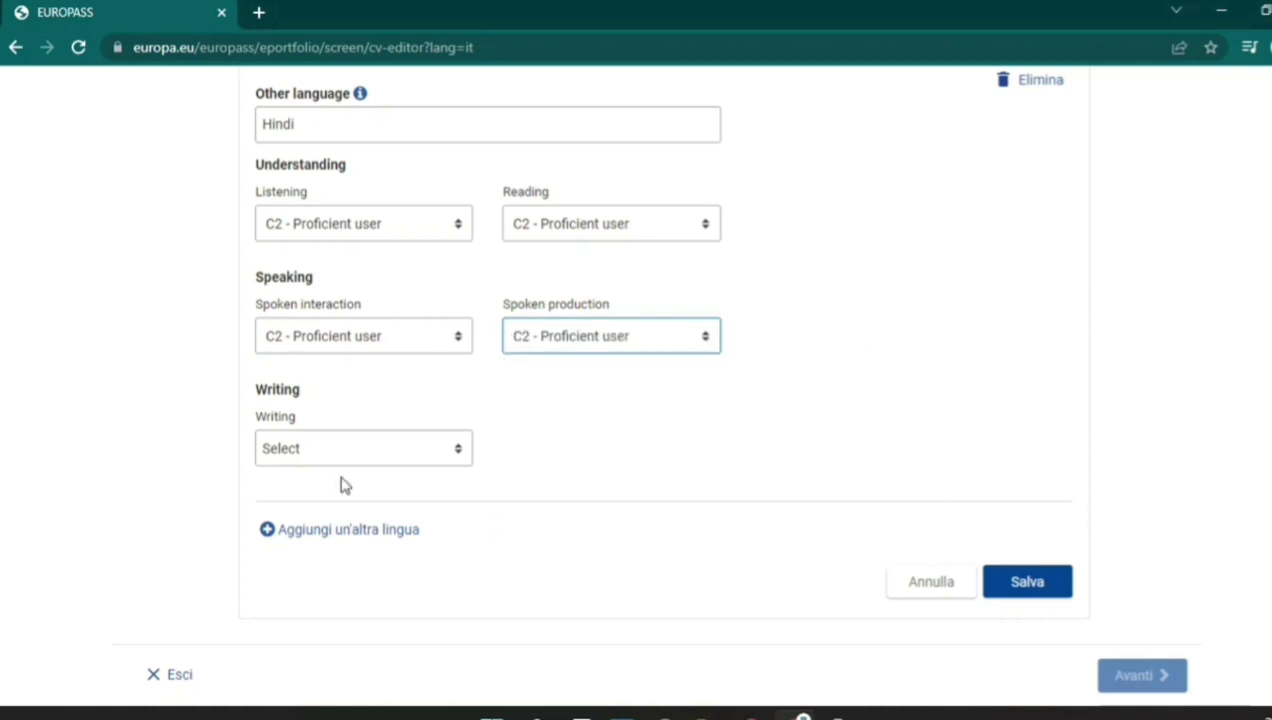
{"action": "left_click", "coordinate": [379, 458]}
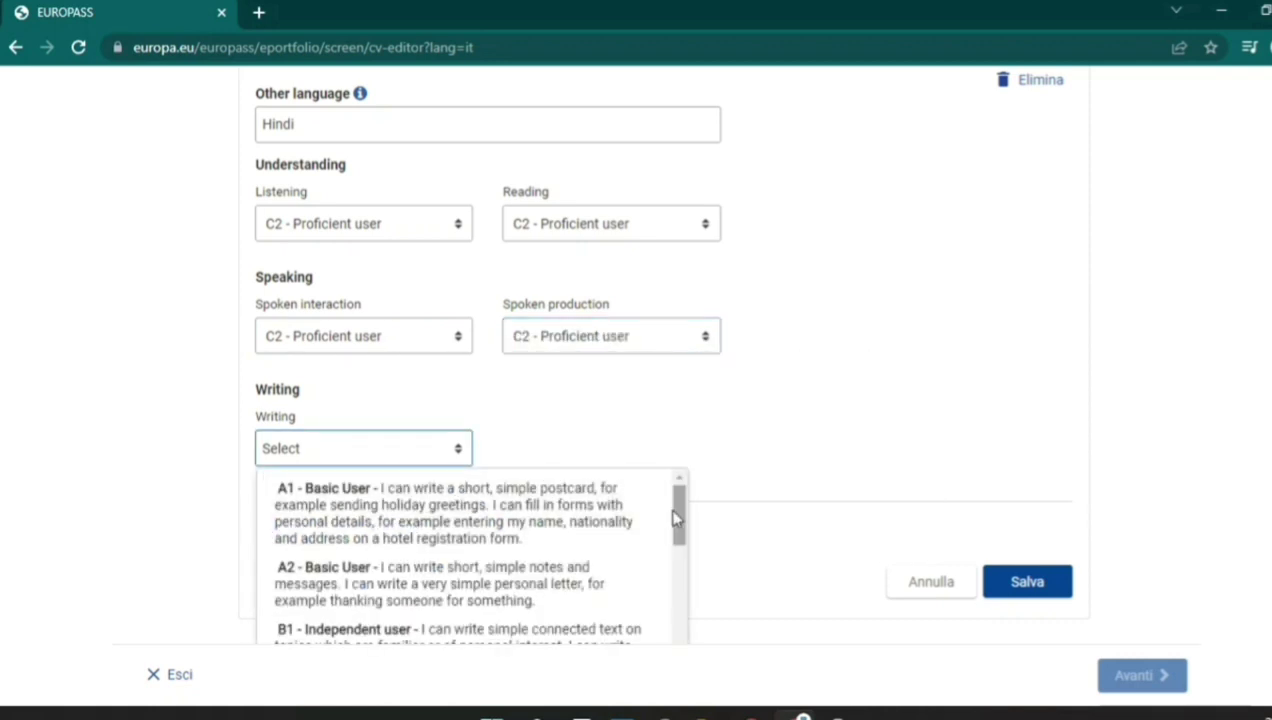
{"action": "left_click_drag", "start_coordinate": [679, 530], "coordinate": [684, 642]}
{"action": "left_click", "coordinate": [582, 588]}
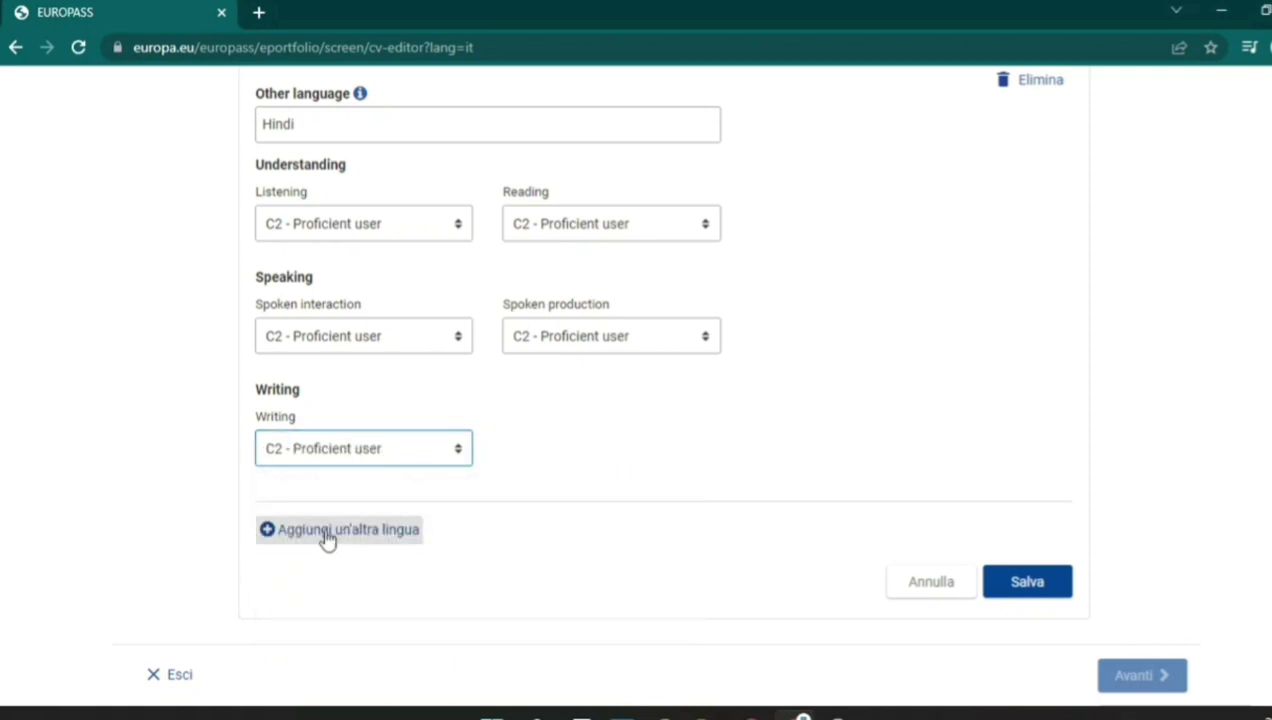
{"action": "left_click", "coordinate": [327, 530]}
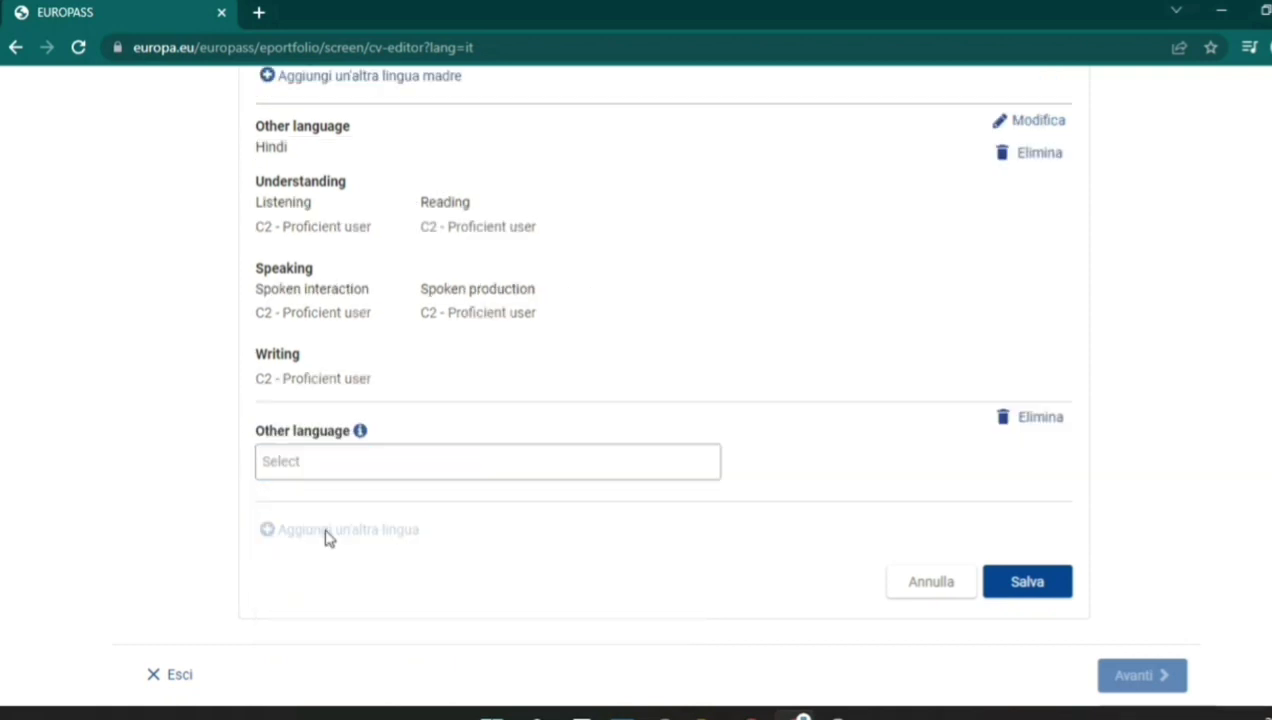
Add English as another language with Listening level C2.
{"action": "left_click", "coordinate": [306, 457]}
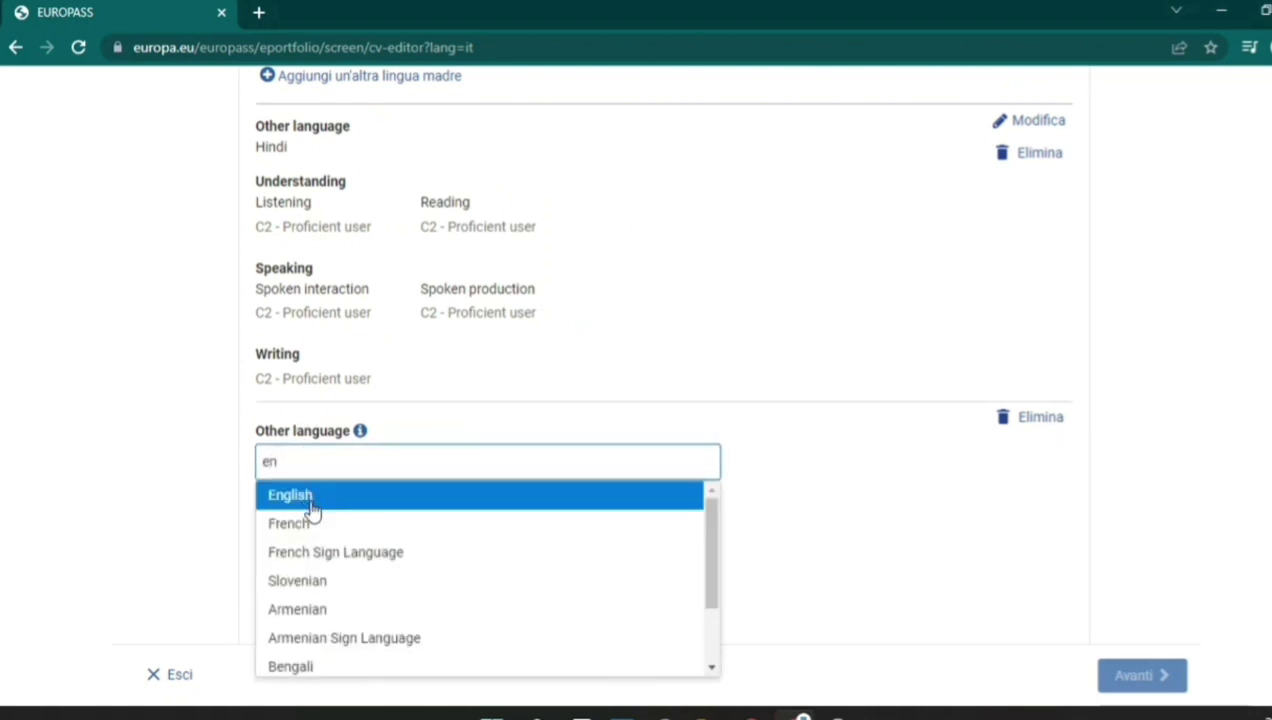
{"action": "left_click", "coordinate": [310, 497]}
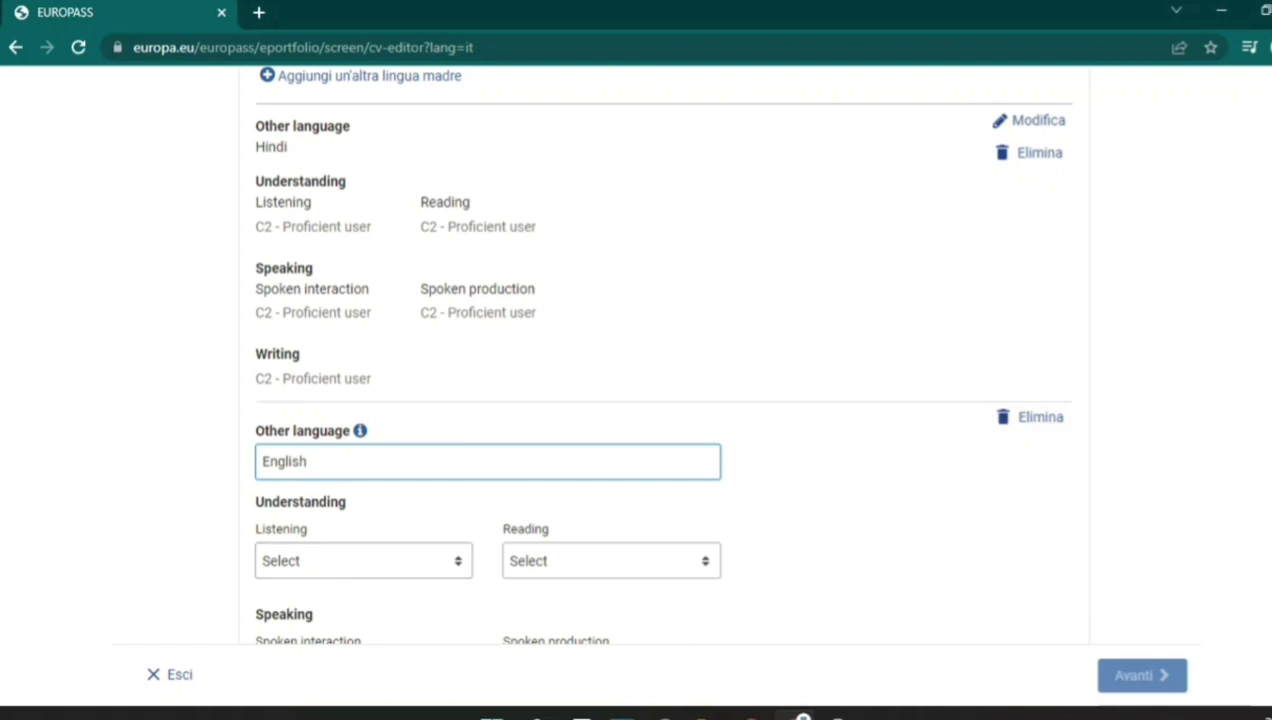
{"action": "scroll", "coordinate": [658, 353], "scroll_direction": "down", "scroll_amount": 3}
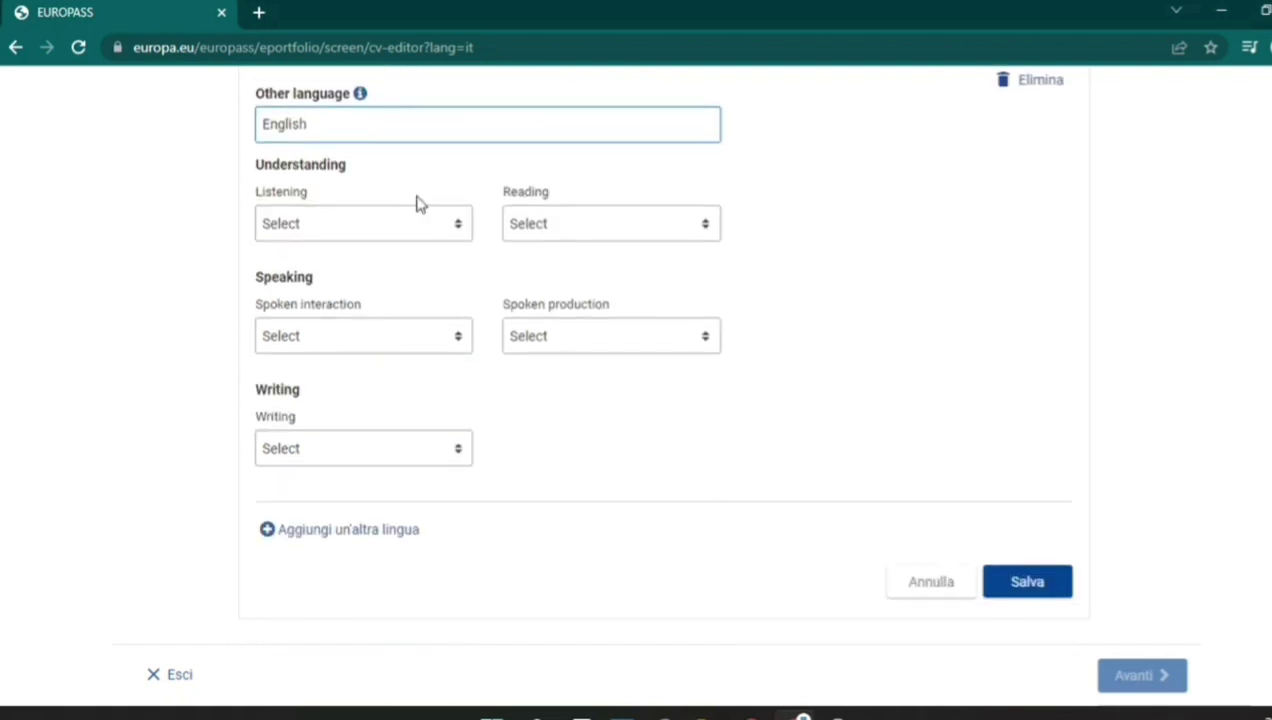
{"action": "left_click", "coordinate": [420, 216]}
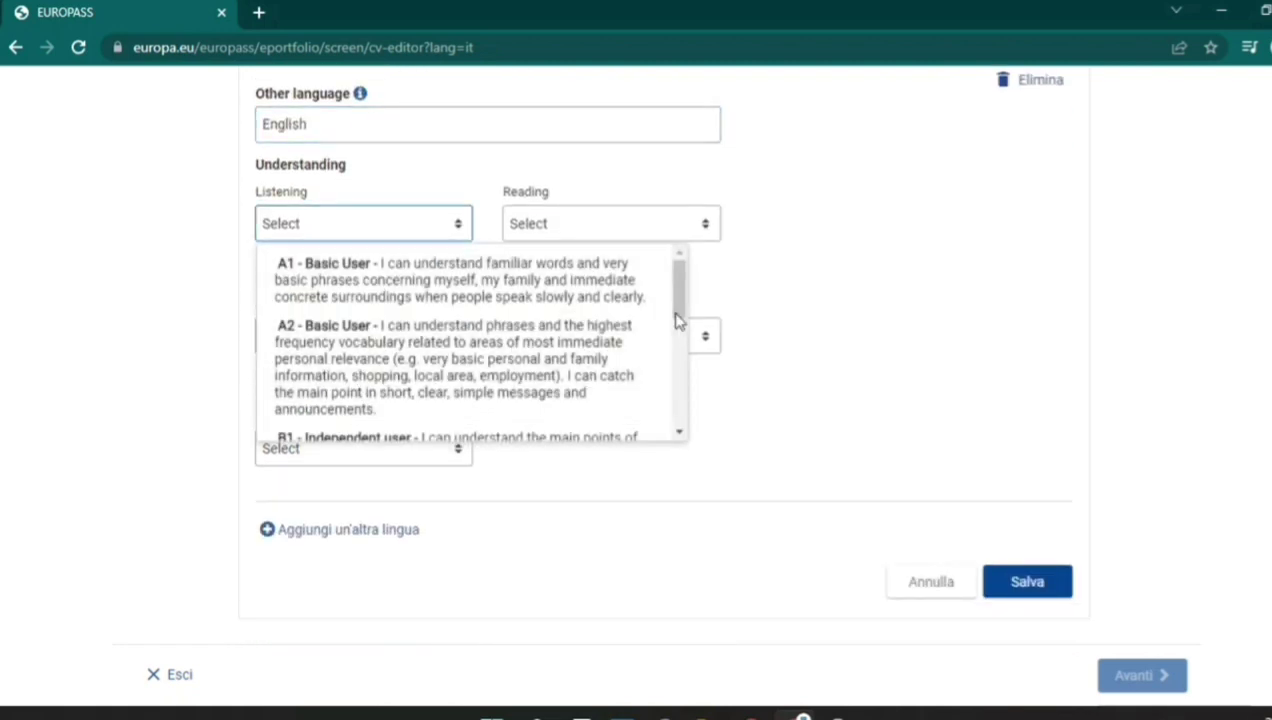
{"action": "left_click_drag", "start_coordinate": [676, 320], "coordinate": [687, 432]}
{"action": "left_click", "coordinate": [471, 378]}
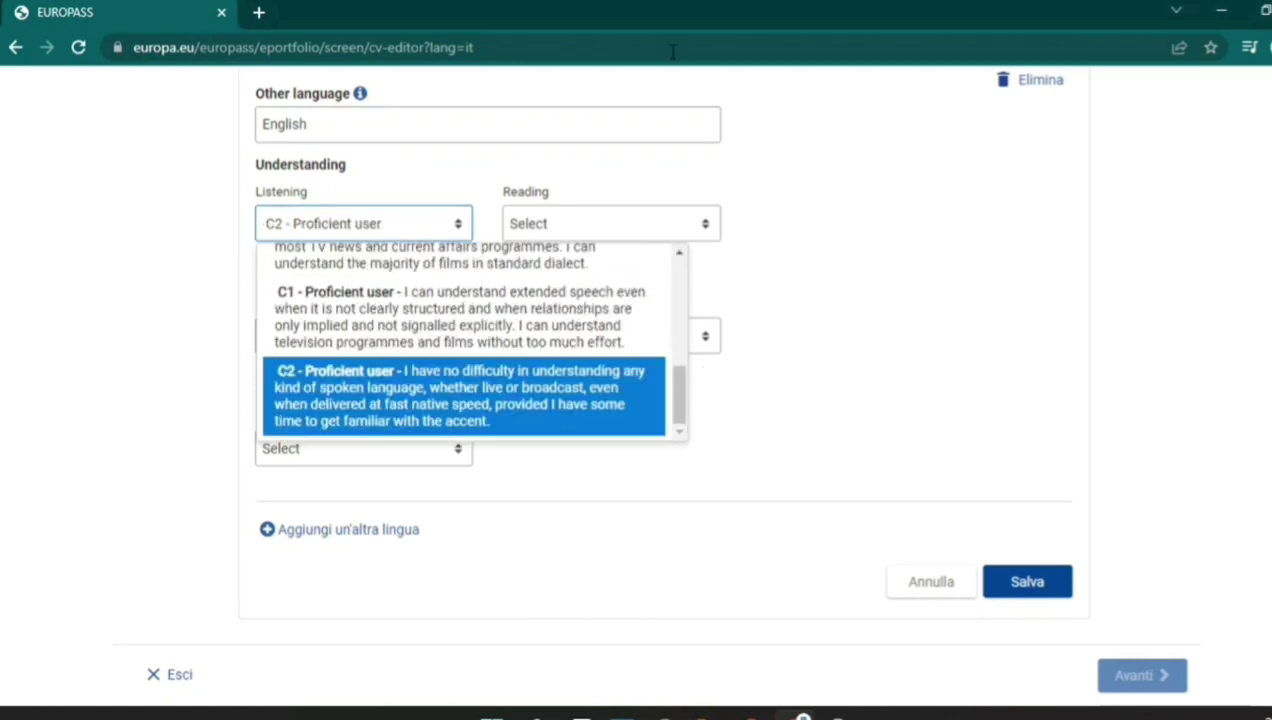
Add a further language entry set to Italian and save the language section.
{"action": "left_click", "coordinate": [292, 535]}
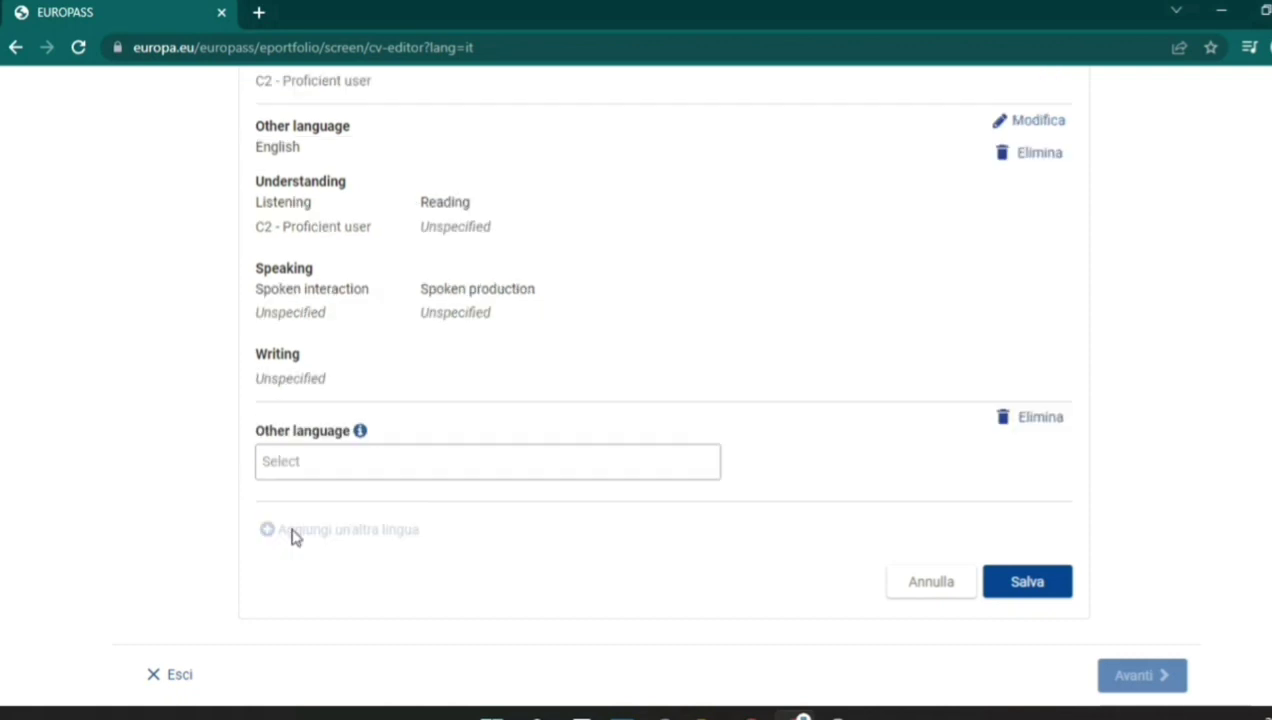
{"action": "left_click", "coordinate": [312, 473]}
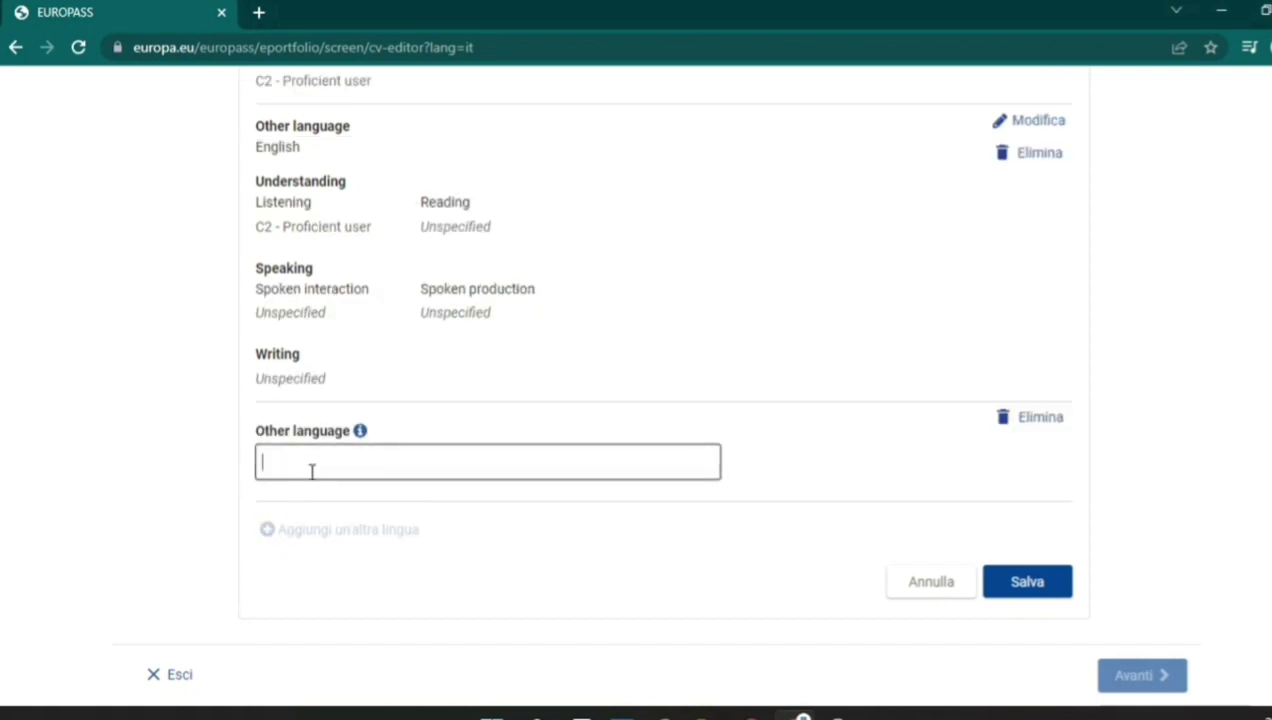
{"action": "type", "text": "it"}
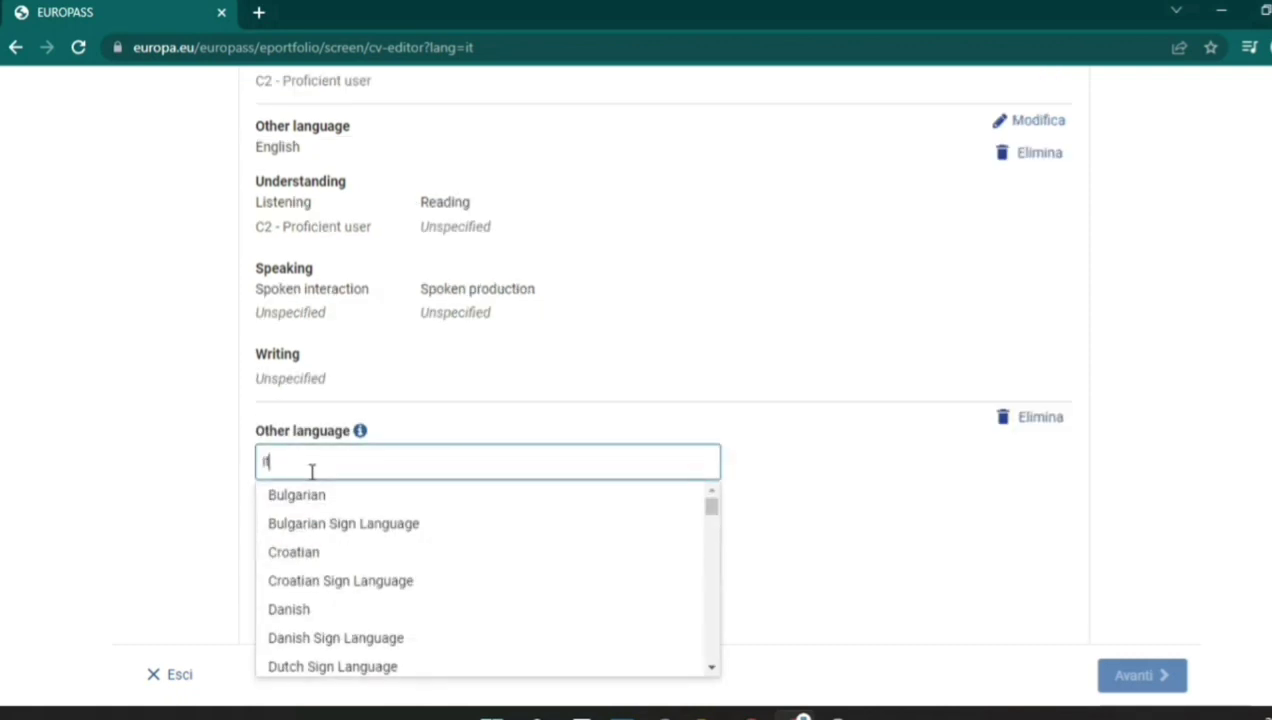
{"action": "left_click", "coordinate": [321, 500]}
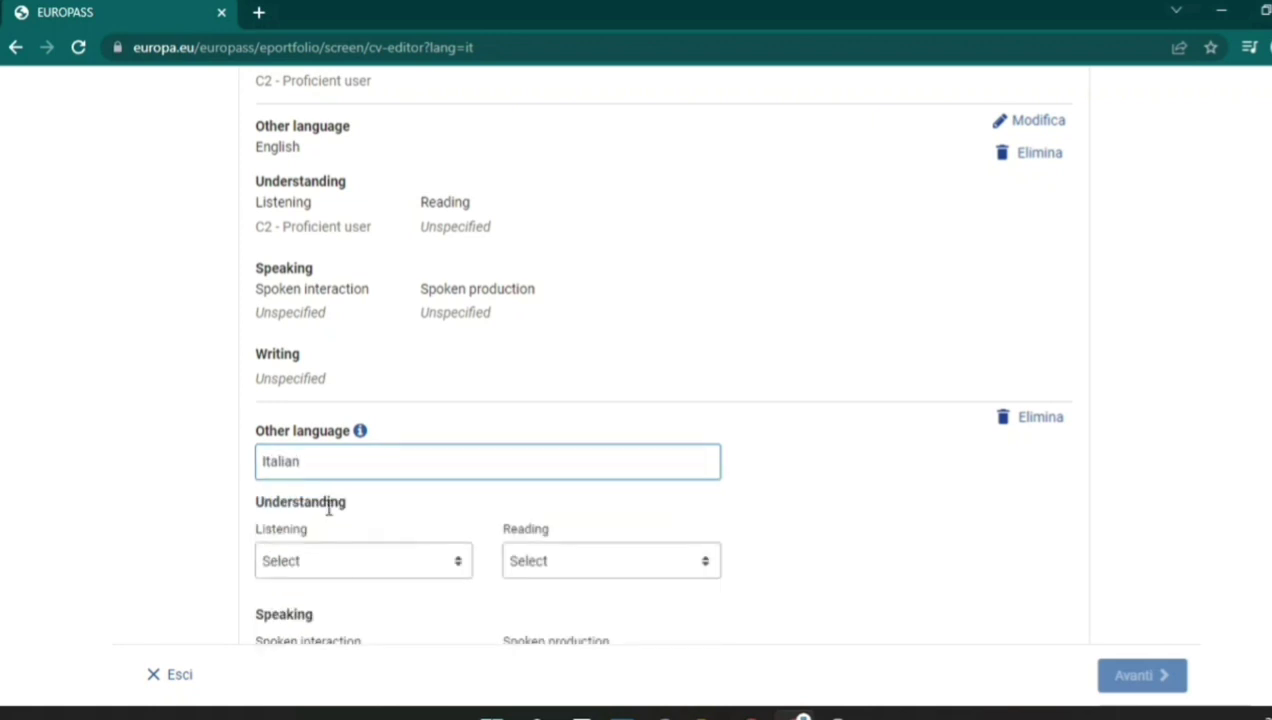
{"action": "scroll", "coordinate": [660, 400], "scroll_direction": "down", "scroll_amount": 2}
{"action": "scroll", "coordinate": [991, 542], "scroll_direction": "down", "scroll_amount": 3}
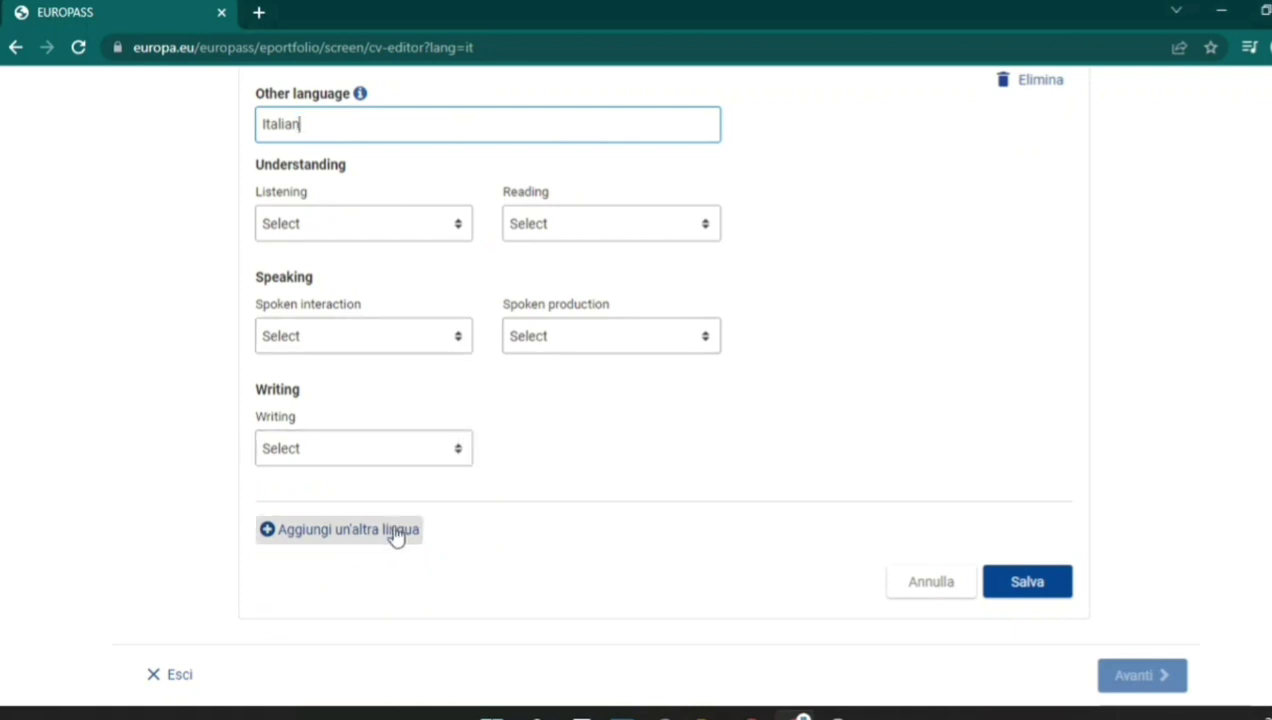
{"action": "left_click", "coordinate": [1030, 584]}
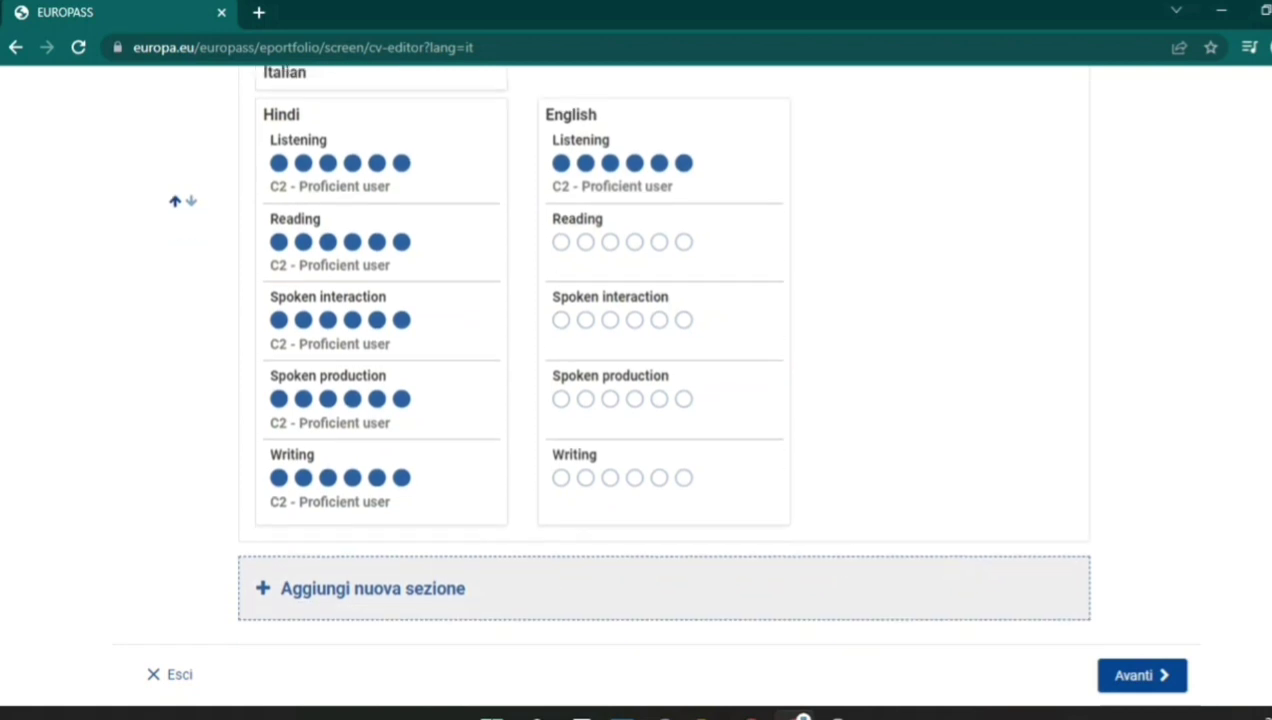
Add a new CV section of type Driving Licence.
{"action": "left_click", "coordinate": [843, 597]}
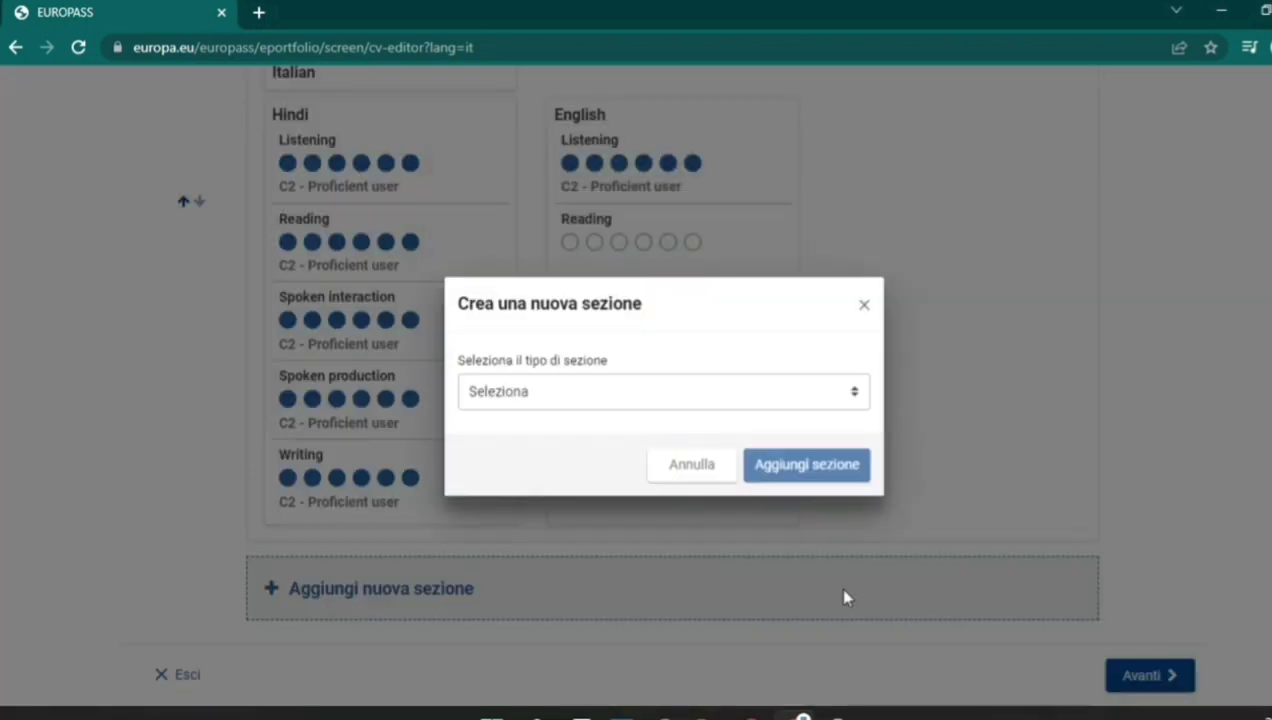
{"action": "left_click", "coordinate": [827, 397]}
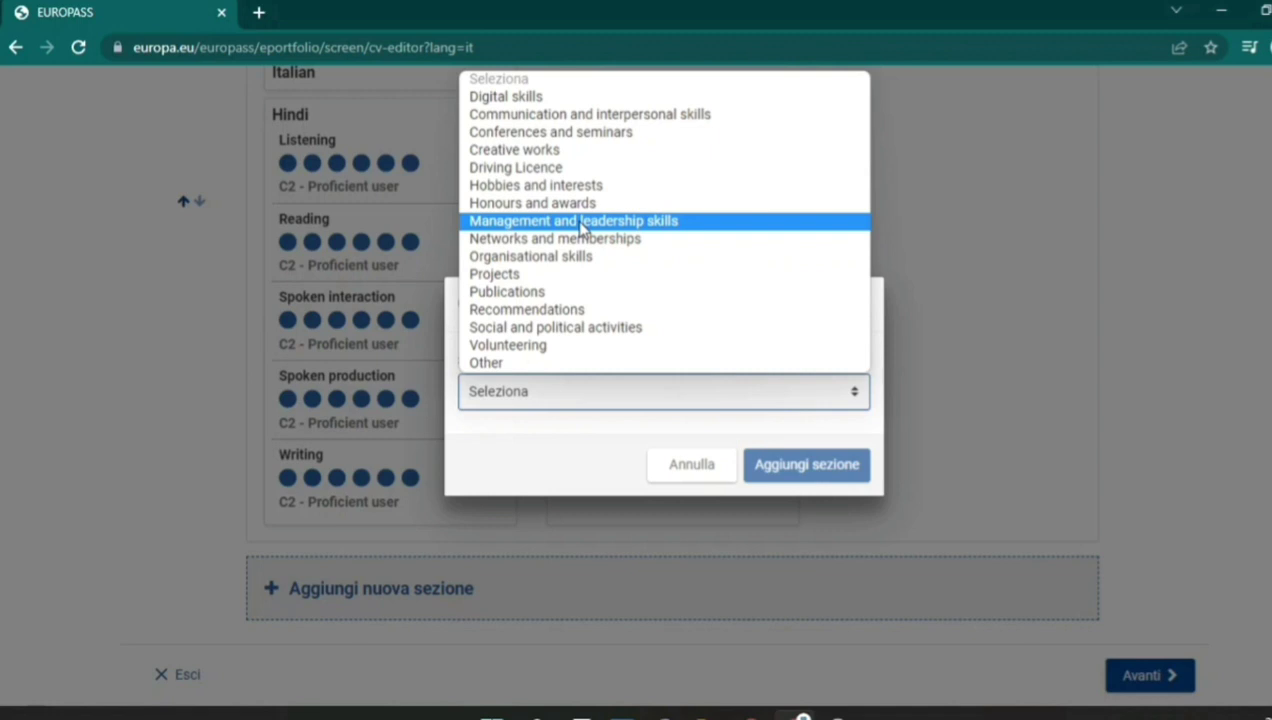
{"action": "left_click", "coordinate": [537, 179]}
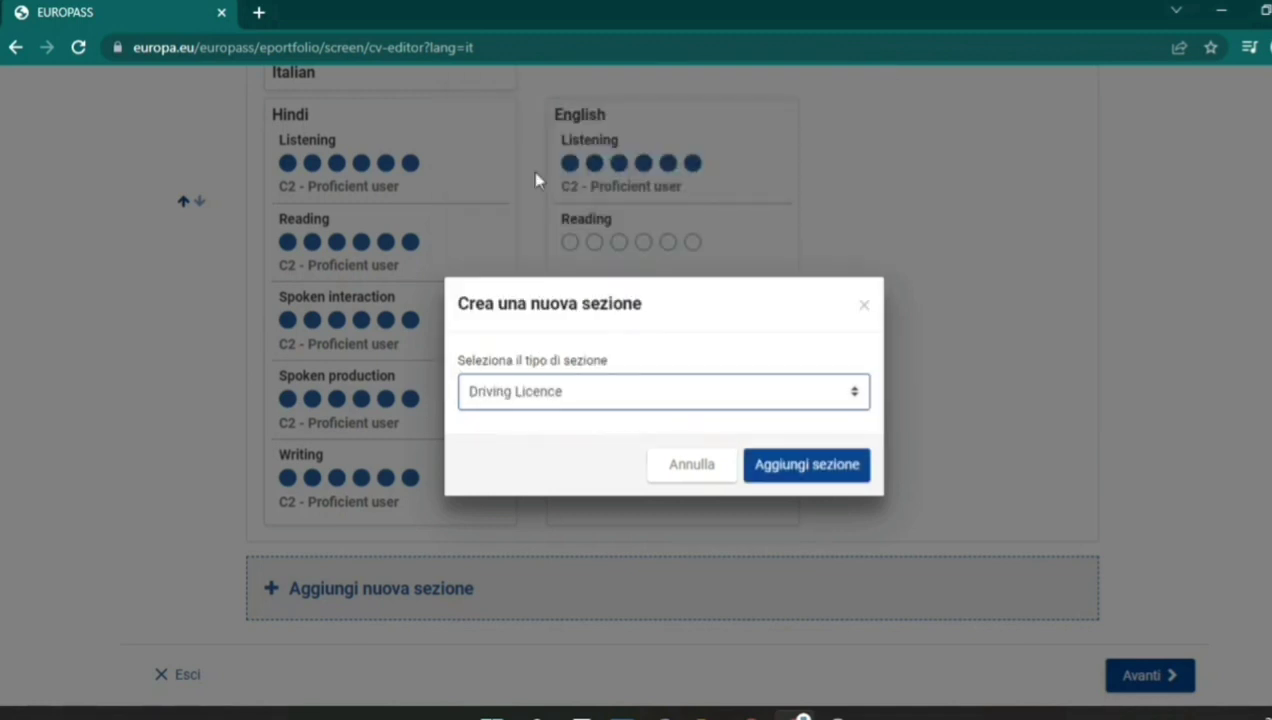
{"action": "left_click", "coordinate": [810, 480]}
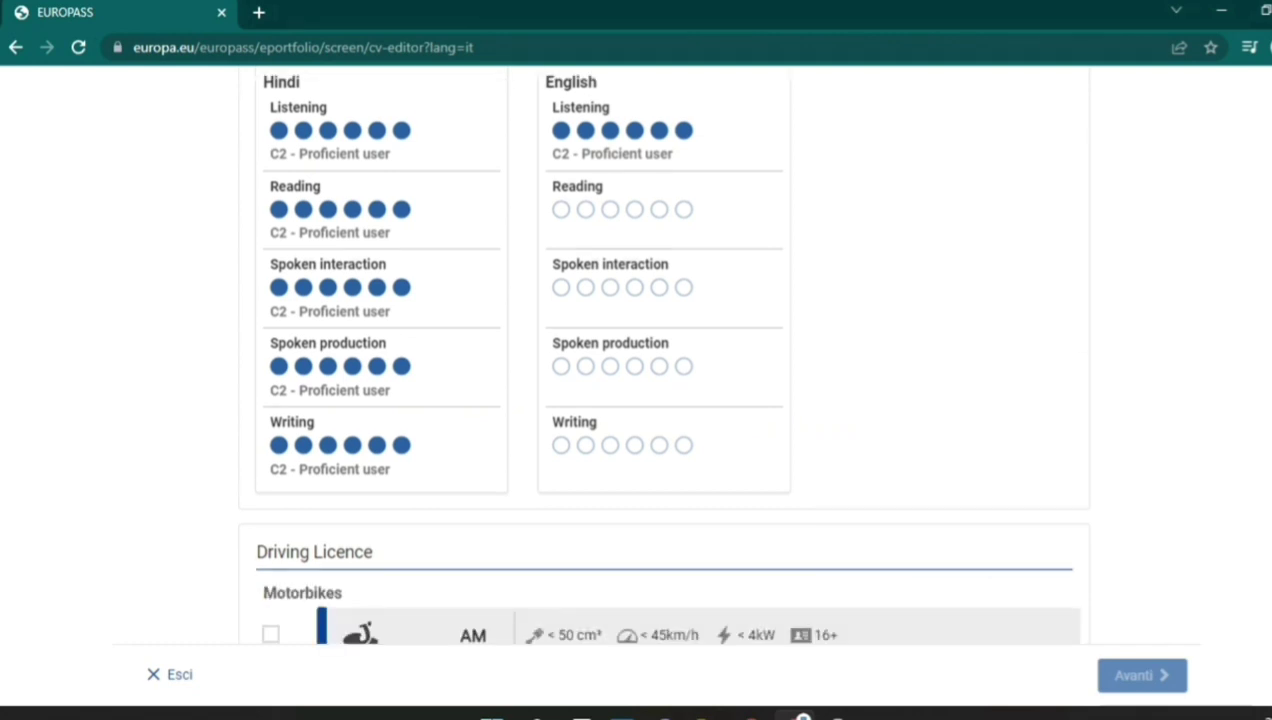
Tick the category B car licence and save the Driving Licence section.
{"action": "scroll", "coordinate": [660, 360], "scroll_direction": "down", "scroll_amount": 7}
{"action": "scroll", "coordinate": [660, 360], "scroll_direction": "up", "scroll_amount": 3}
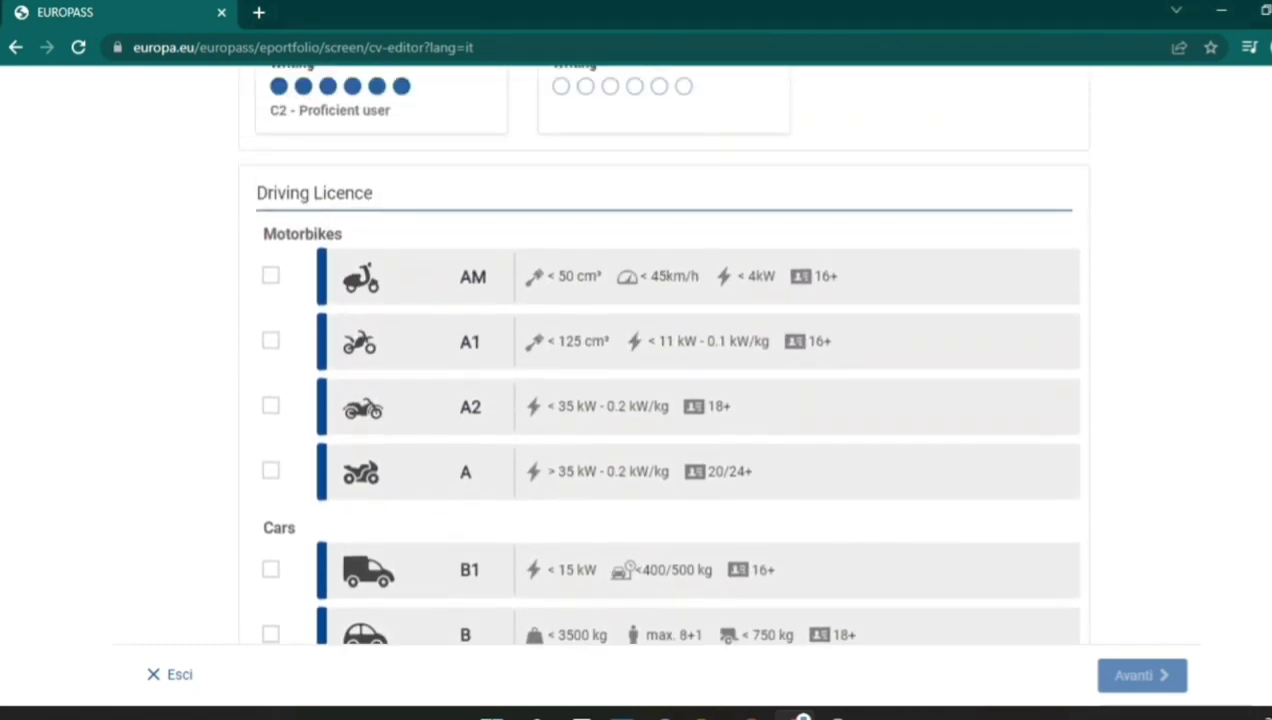
{"action": "scroll", "coordinate": [660, 360], "scroll_direction": "down", "scroll_amount": 3}
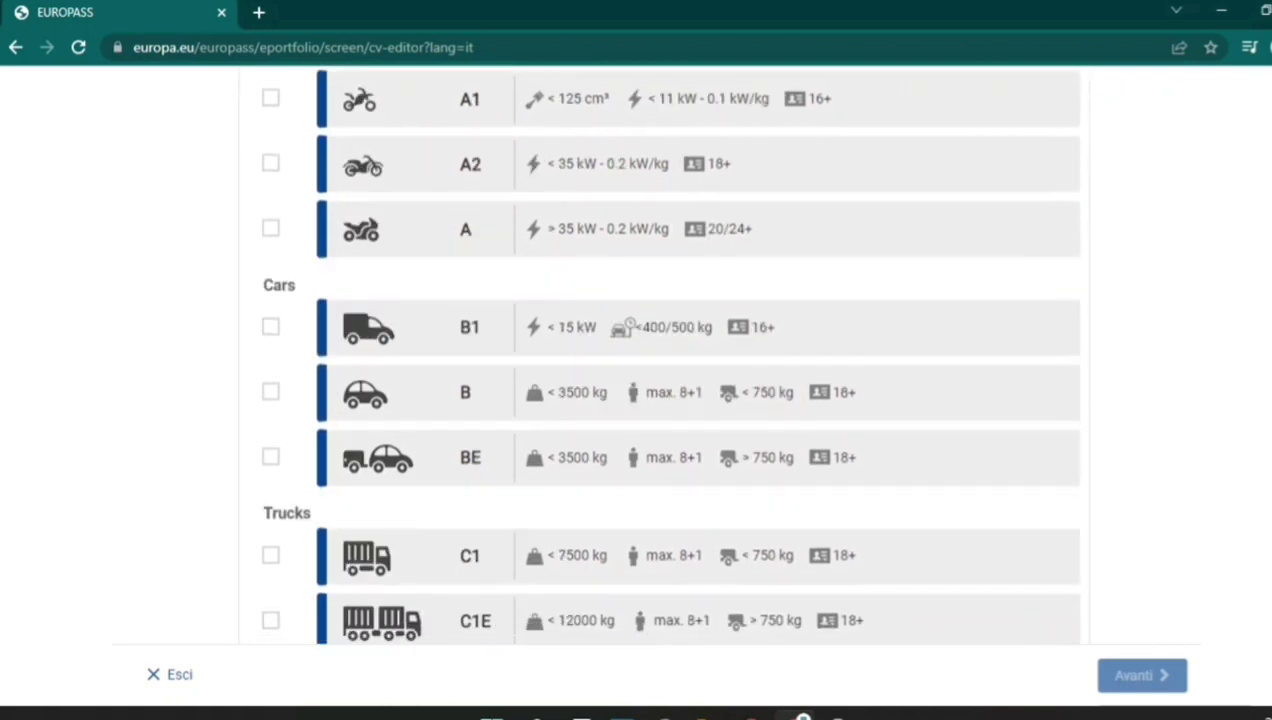
{"action": "left_click", "coordinate": [271, 392]}
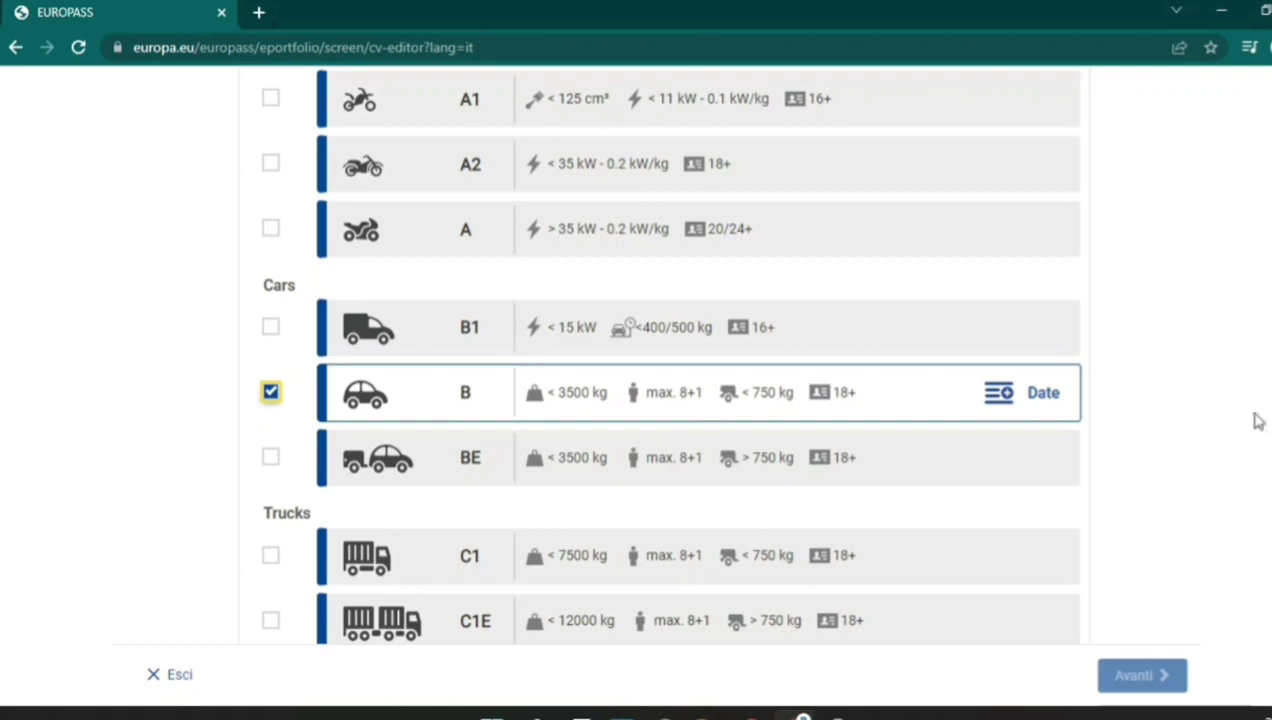
{"action": "scroll", "coordinate": [1106, 213], "scroll_direction": "down", "scroll_amount": 4}
{"action": "scroll", "coordinate": [1106, 213], "scroll_direction": "up", "scroll_amount": 2}
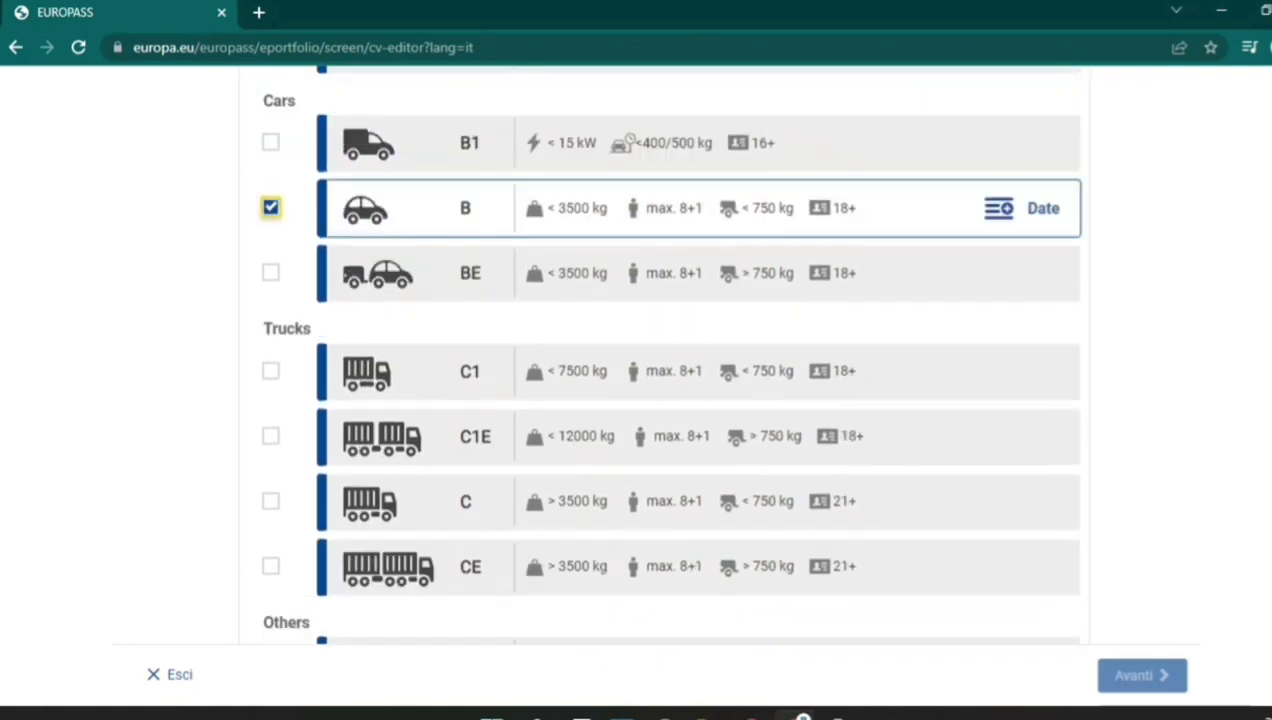
{"action": "scroll", "coordinate": [666, 350], "scroll_direction": "down", "scroll_amount": 3}
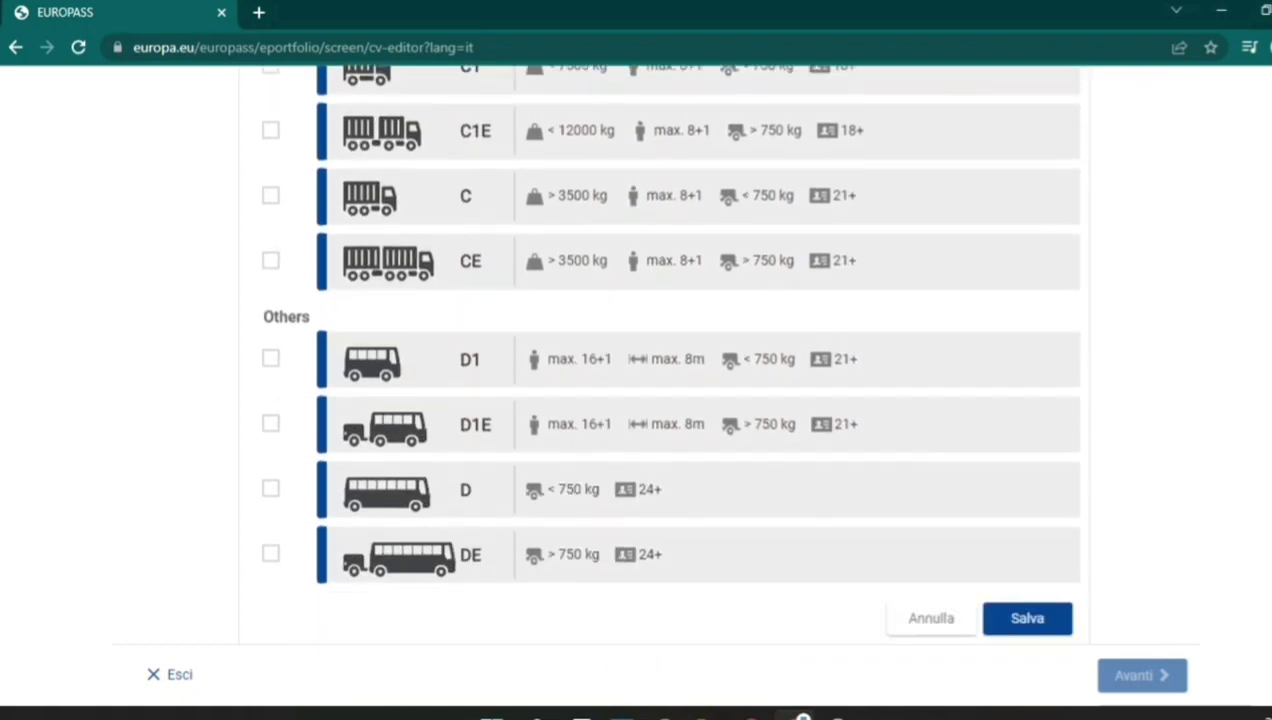
{"action": "left_click", "coordinate": [1050, 603]}
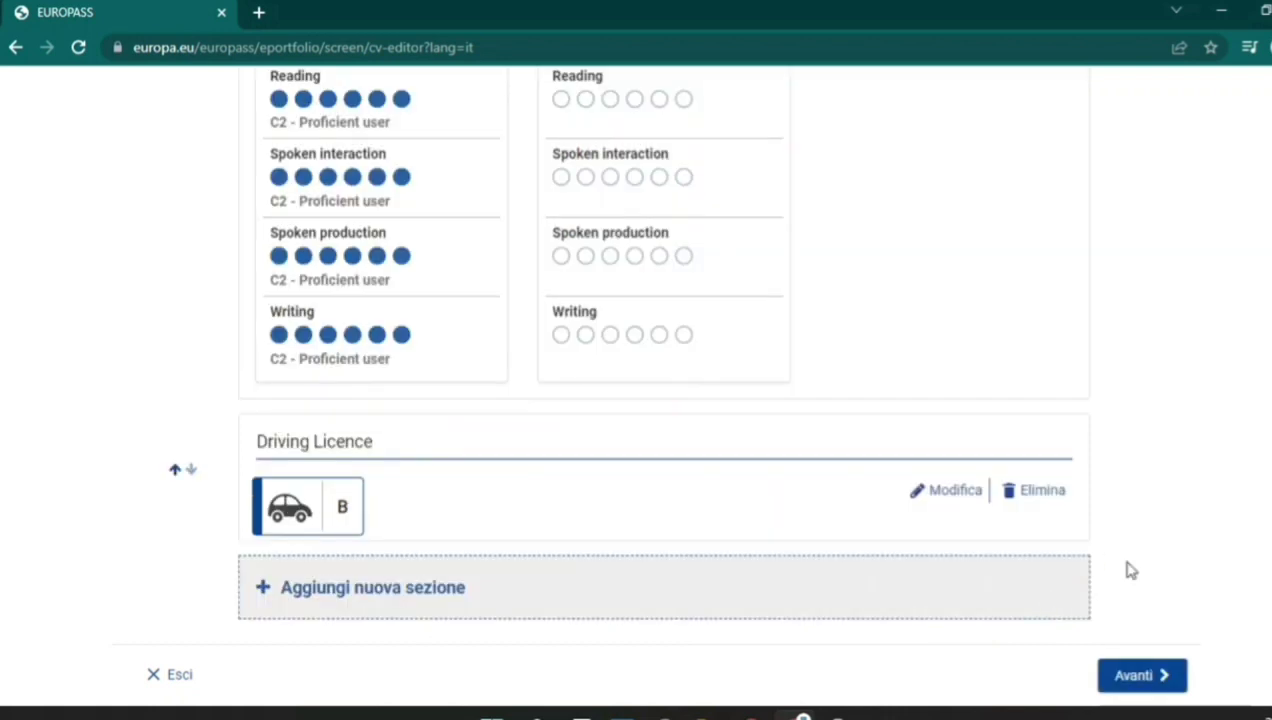
Open the new-section dialog, leave the section type unchosen, and cancel it.
{"action": "left_click", "coordinate": [785, 590]}
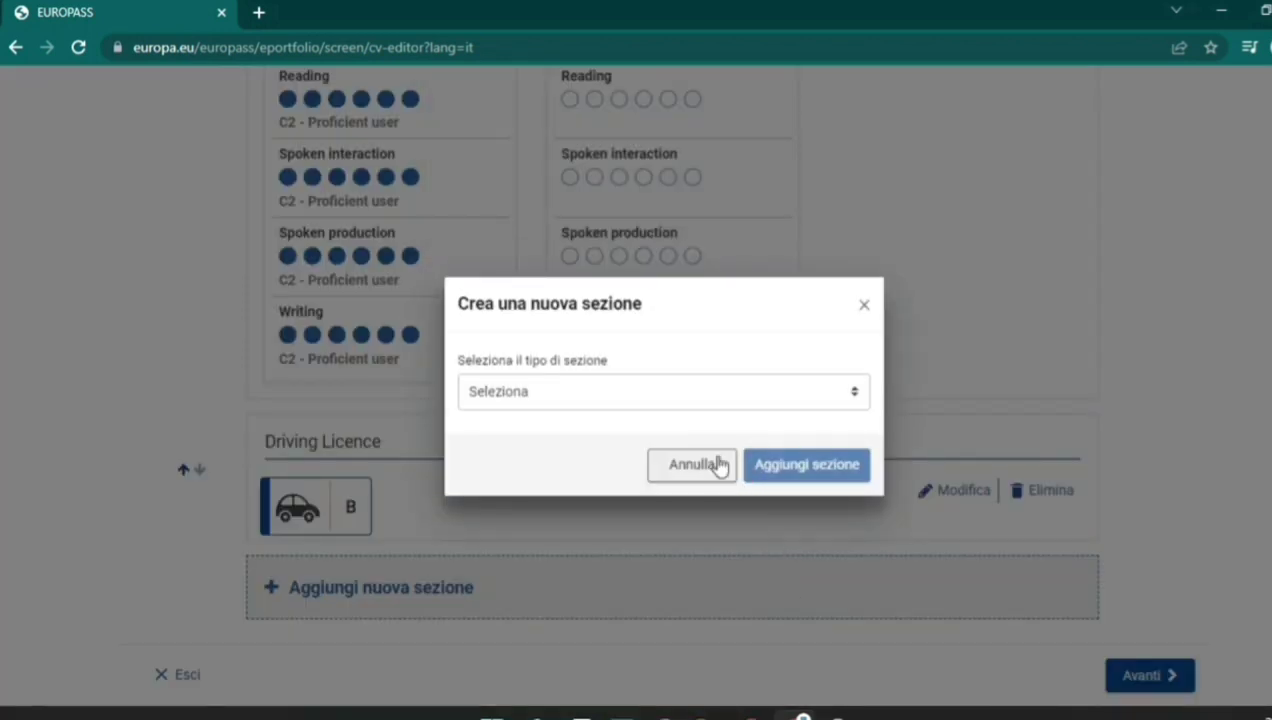
{"action": "left_click", "coordinate": [698, 395]}
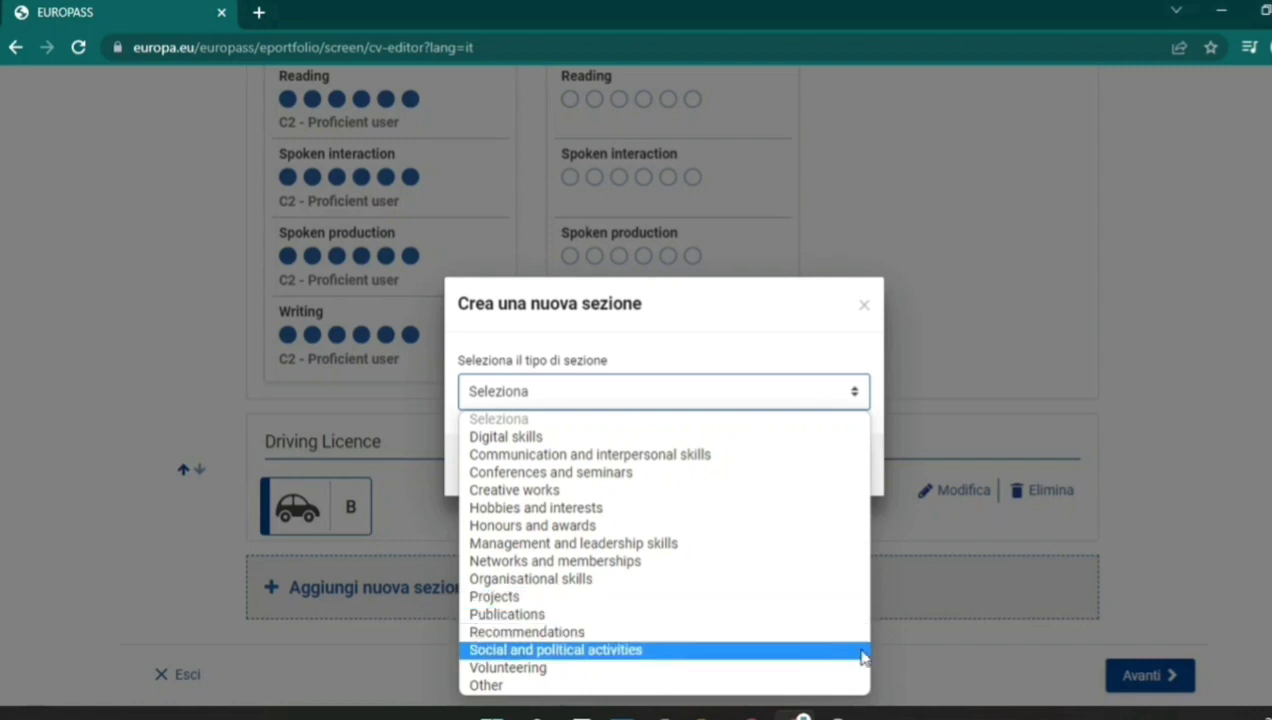
{"action": "left_click", "coordinate": [1163, 440]}
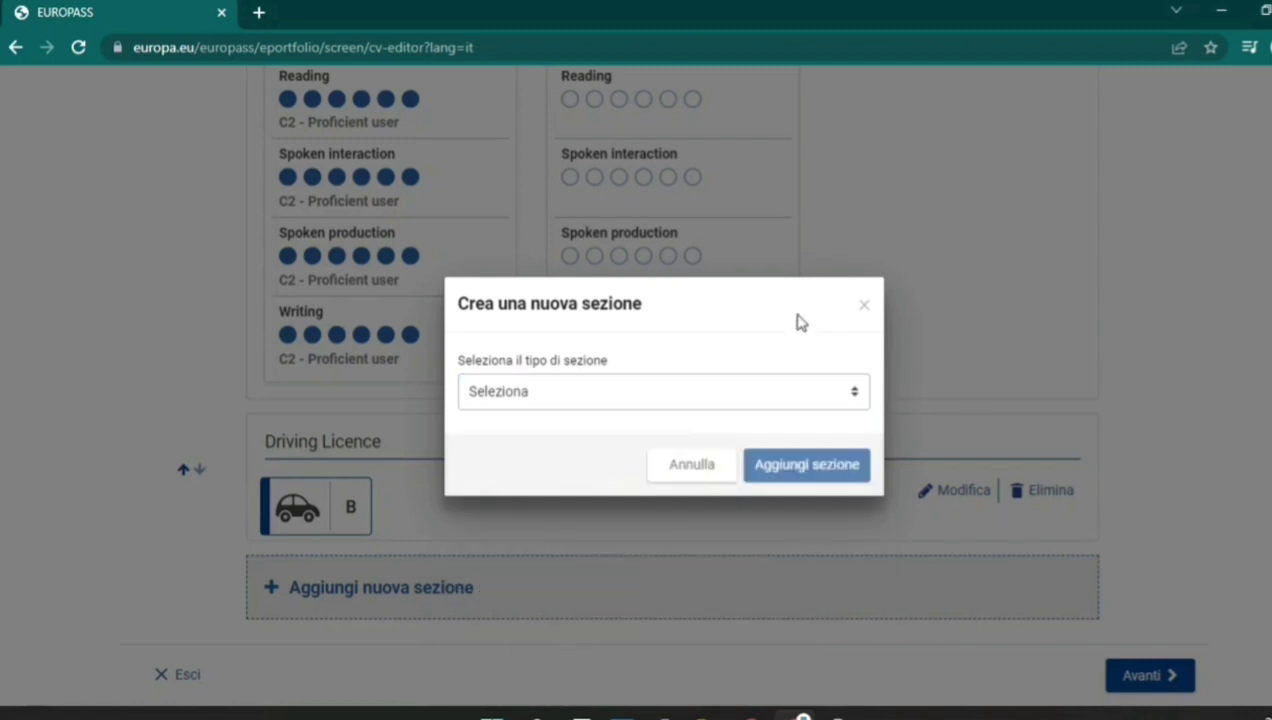
{"action": "left_click", "coordinate": [866, 307]}
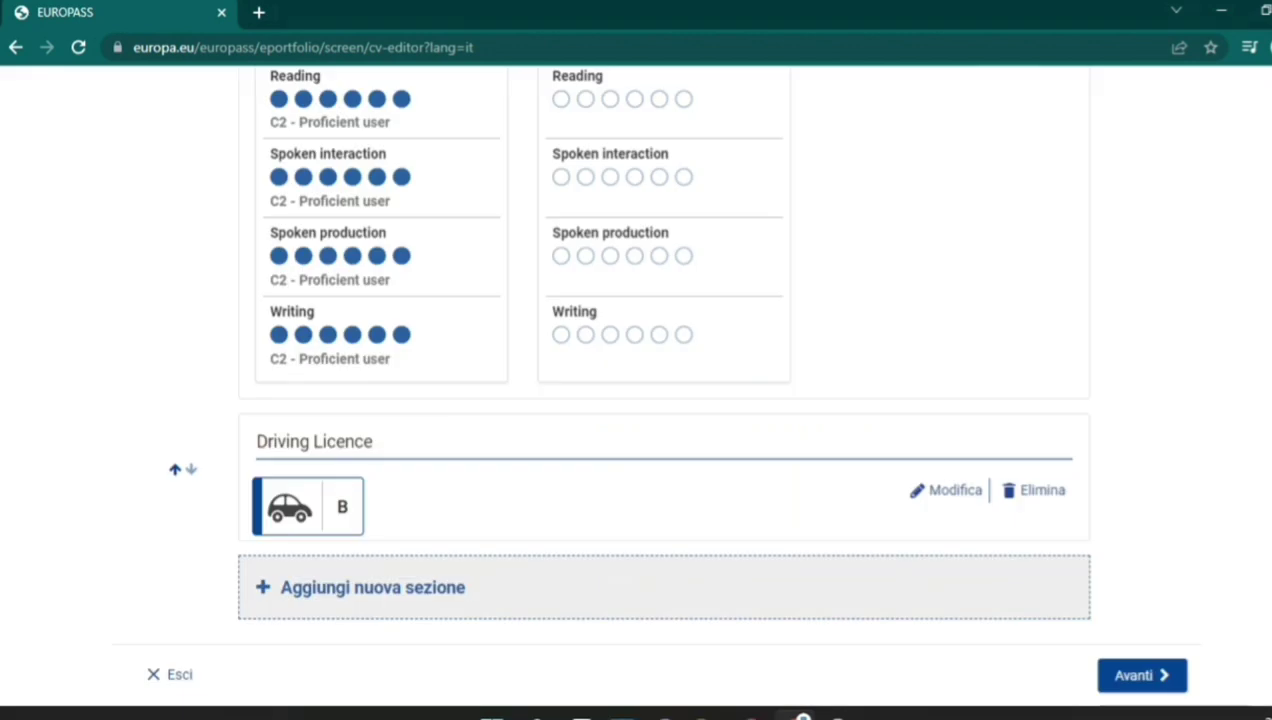
Move on to the template step and choose the two-column CV template.
{"action": "left_click", "coordinate": [1134, 684]}
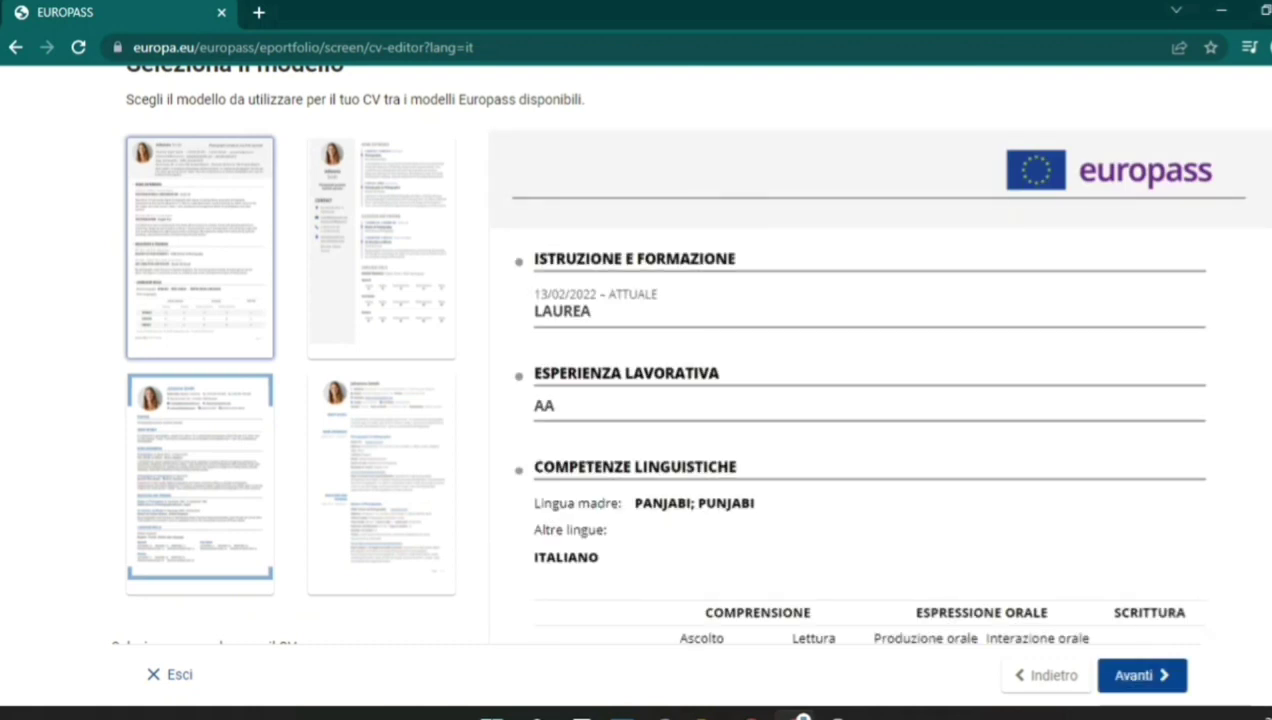
{"action": "scroll", "coordinate": [260, 357], "scroll_direction": "down", "scroll_amount": 1}
{"action": "scroll", "coordinate": [260, 357], "scroll_direction": "up", "scroll_amount": 1}
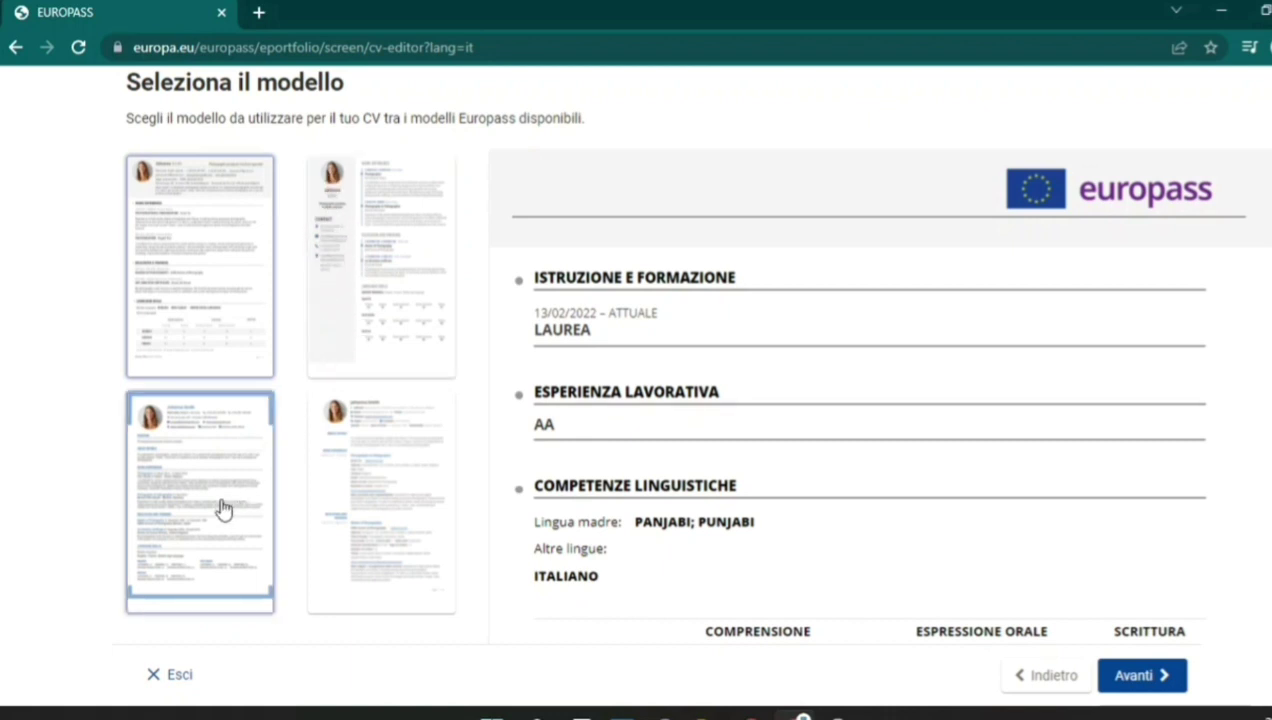
{"action": "left_click", "coordinate": [433, 498]}
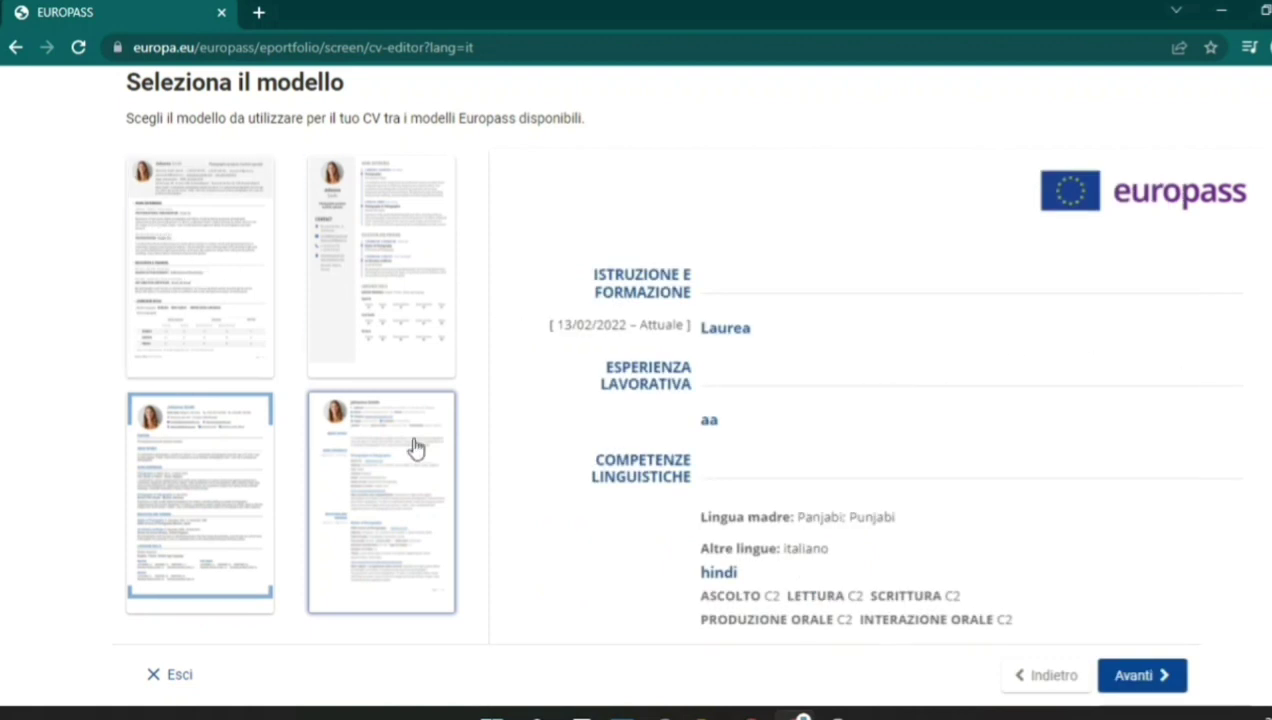
Look through the colour and declaration options, then select the closing declaration and Luogo fields.
{"action": "scroll", "coordinate": [965, 326], "scroll_direction": "down", "scroll_amount": 1}
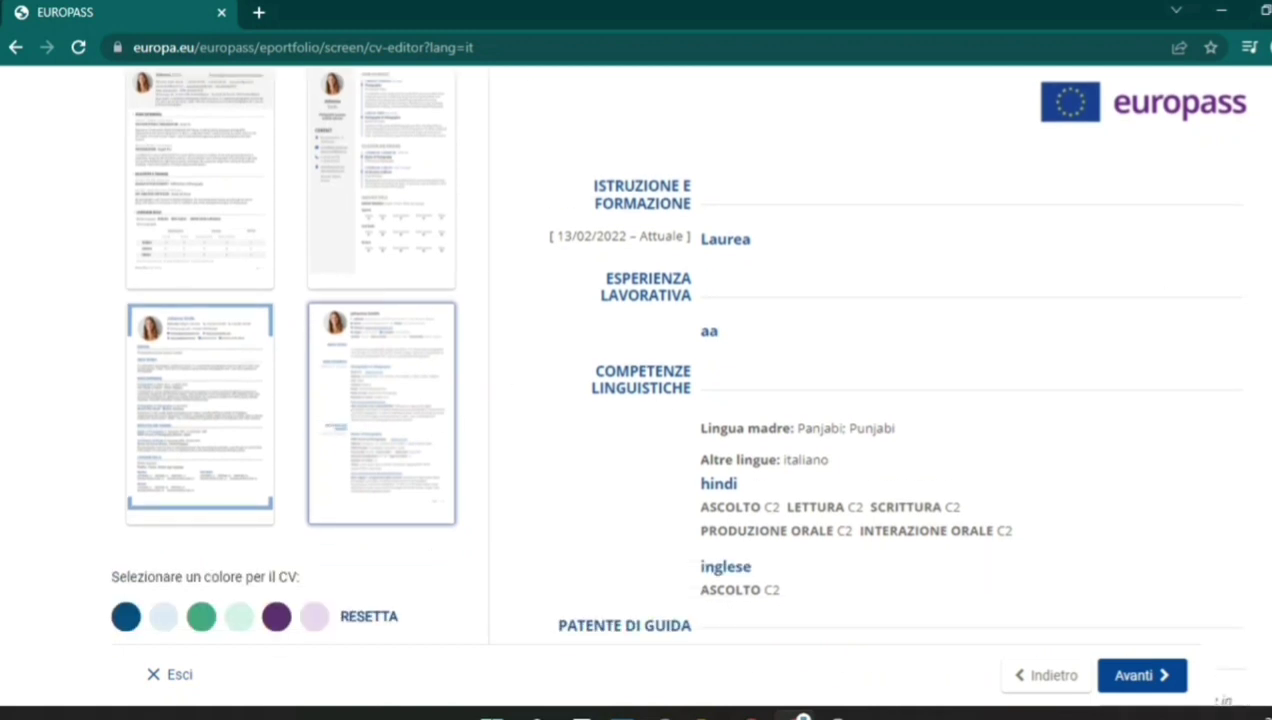
{"action": "scroll", "coordinate": [318, 452], "scroll_direction": "down", "scroll_amount": 2}
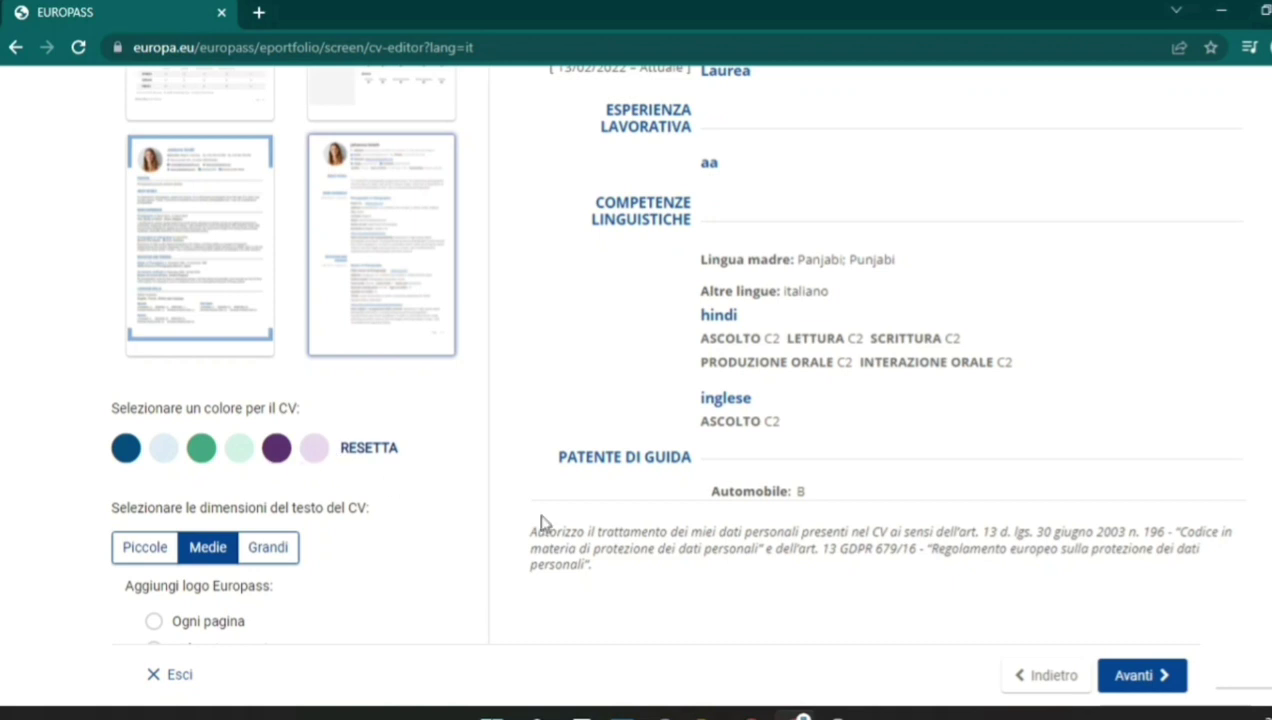
{"action": "scroll", "coordinate": [388, 372], "scroll_direction": "down", "scroll_amount": 3}
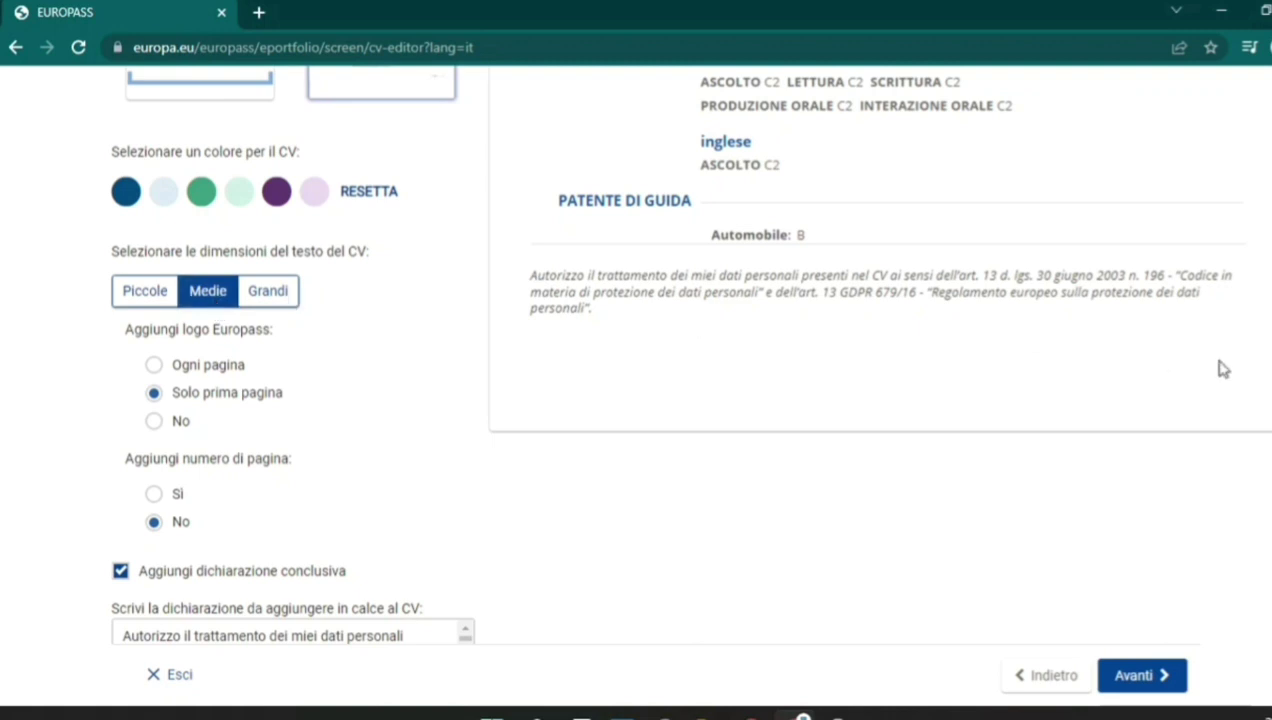
{"action": "scroll", "coordinate": [636, 350], "scroll_direction": "up", "scroll_amount": 10}
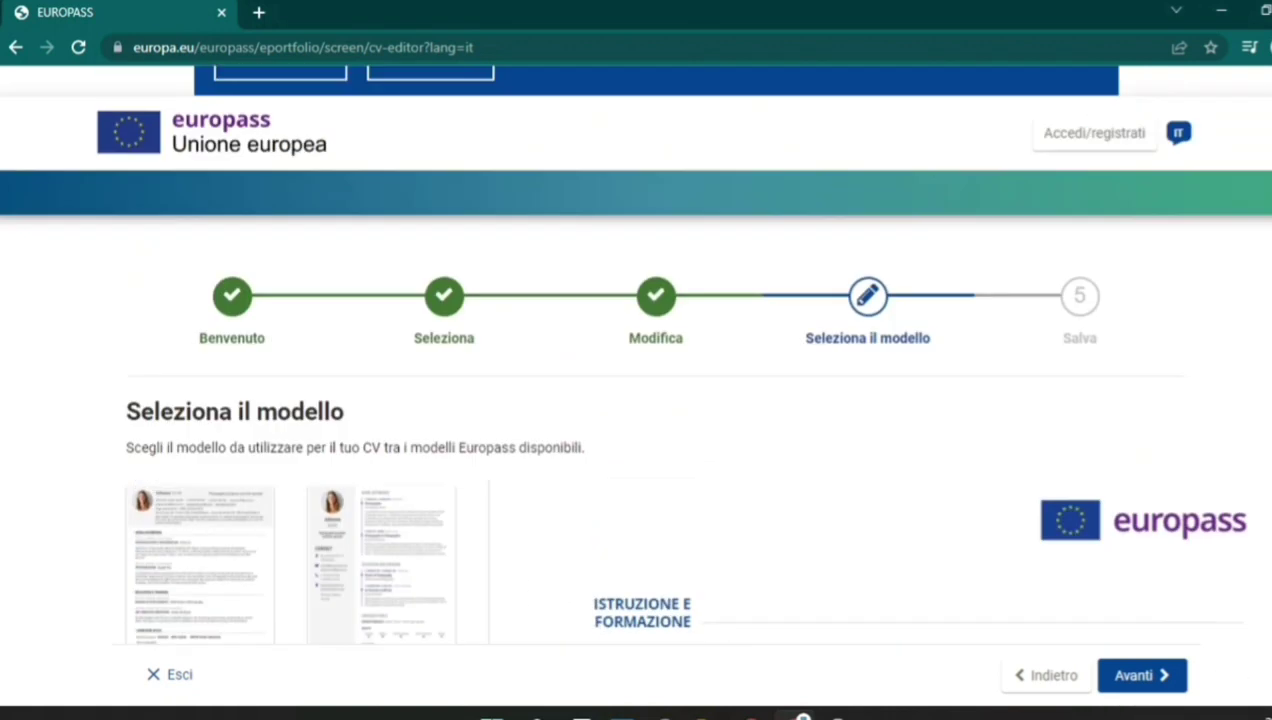
{"action": "scroll", "coordinate": [636, 350], "scroll_direction": "down", "scroll_amount": 2}
{"action": "scroll", "coordinate": [636, 350], "scroll_direction": "up", "scroll_amount": 1}
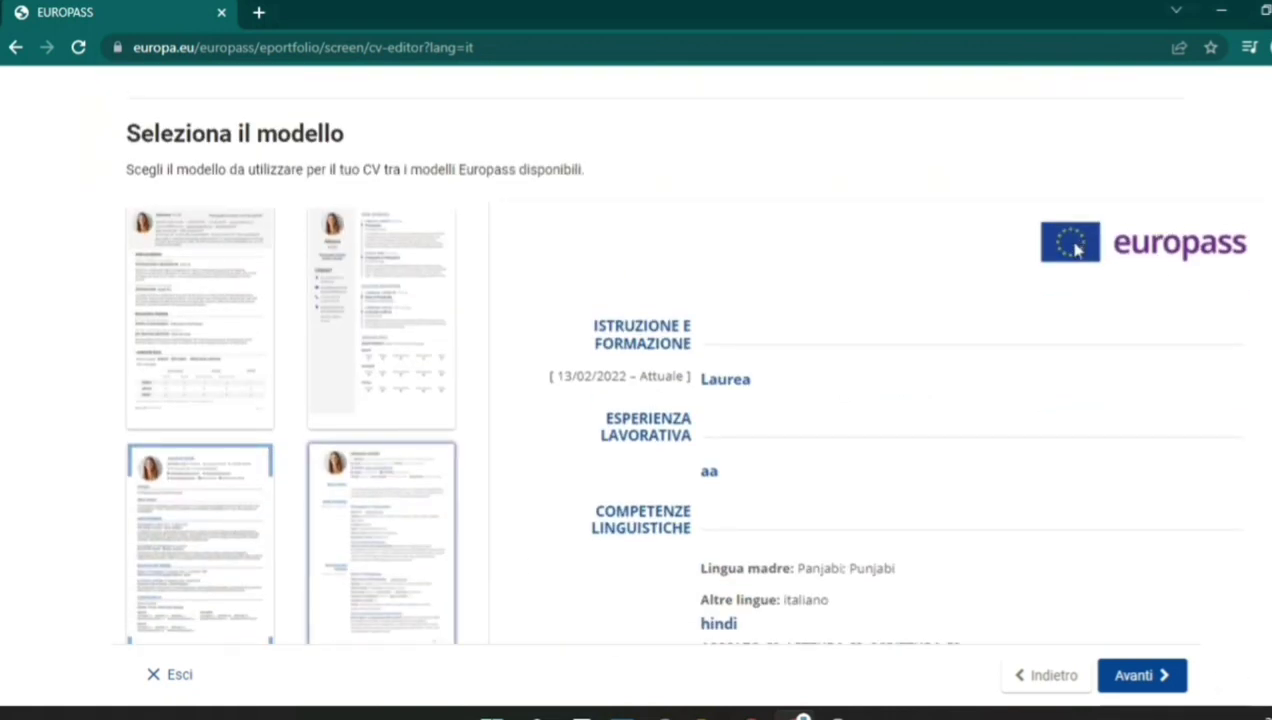
{"action": "scroll", "coordinate": [1075, 250], "scroll_direction": "down", "scroll_amount": 6}
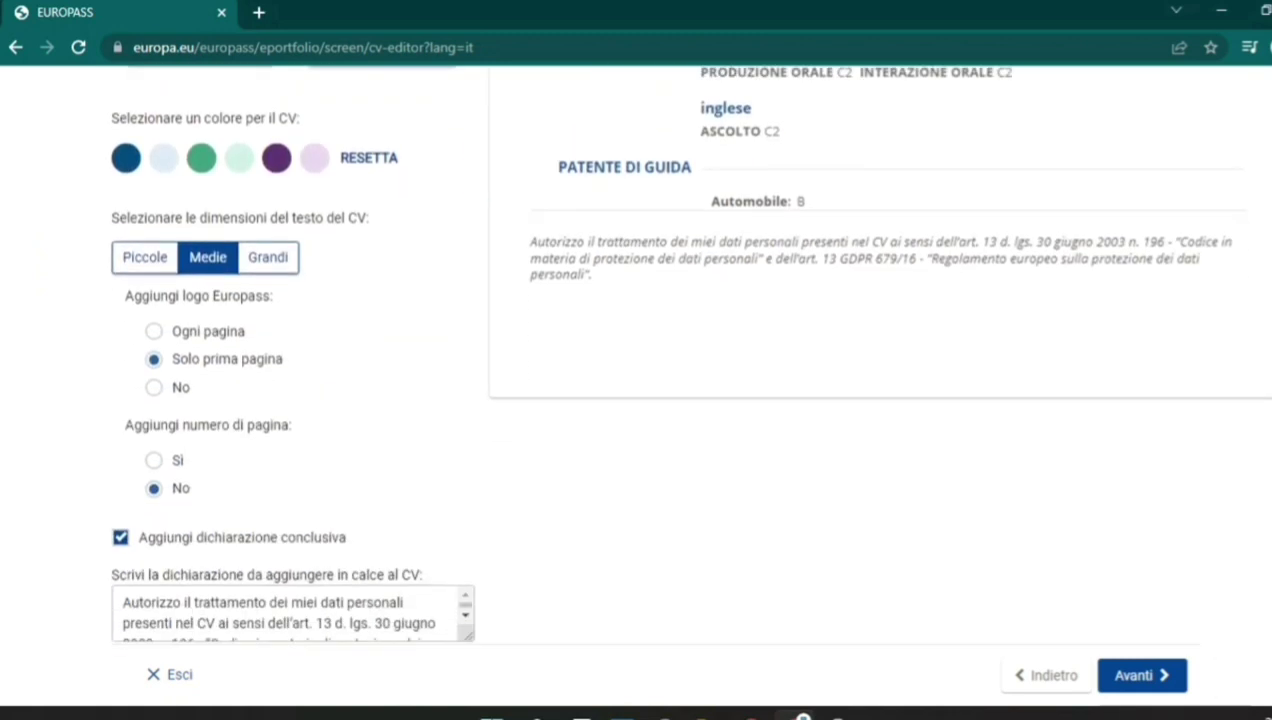
{"action": "scroll", "coordinate": [636, 350], "scroll_direction": "down", "scroll_amount": 1}
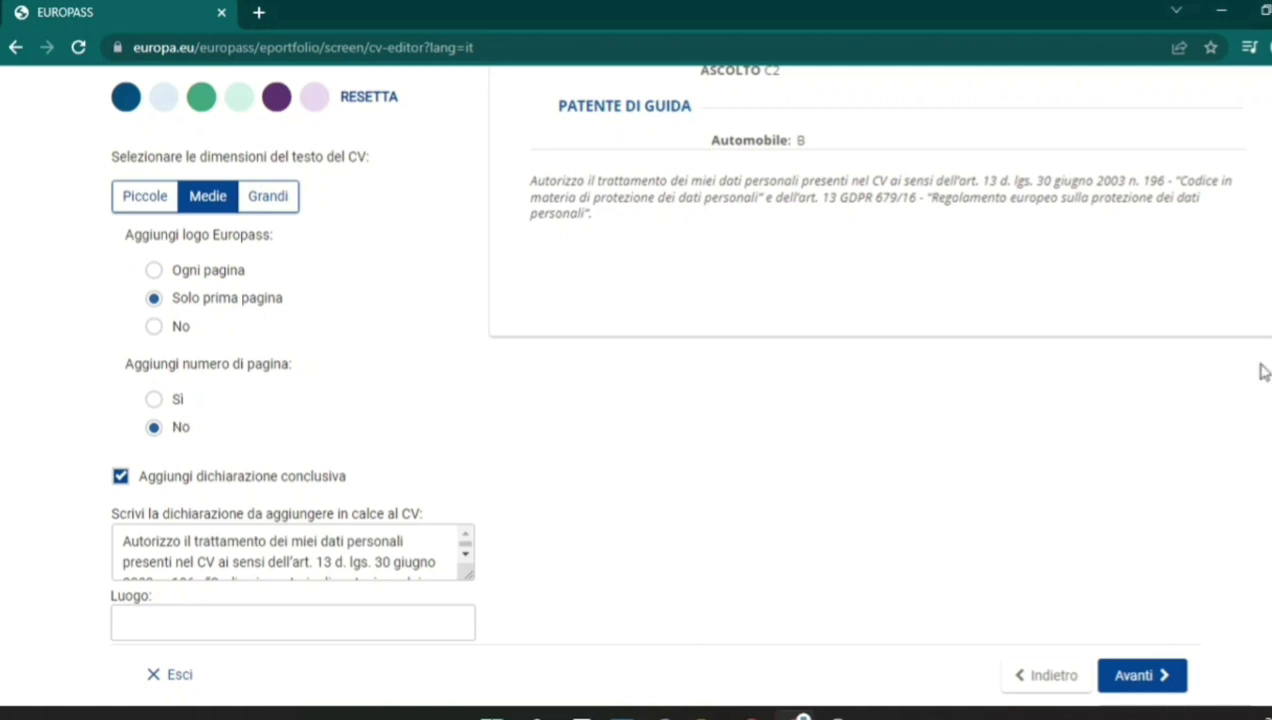
{"action": "scroll", "coordinate": [686, 352], "scroll_direction": "down", "scroll_amount": 2}
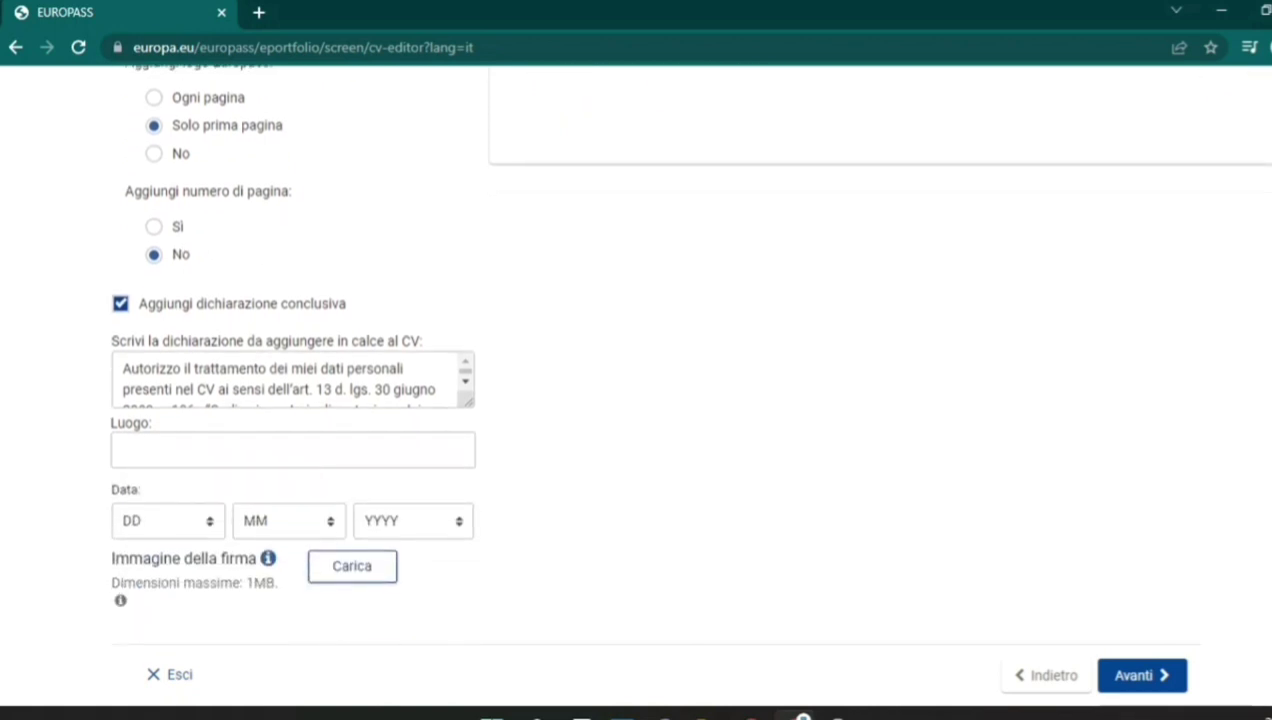
{"action": "left_click", "coordinate": [299, 386]}
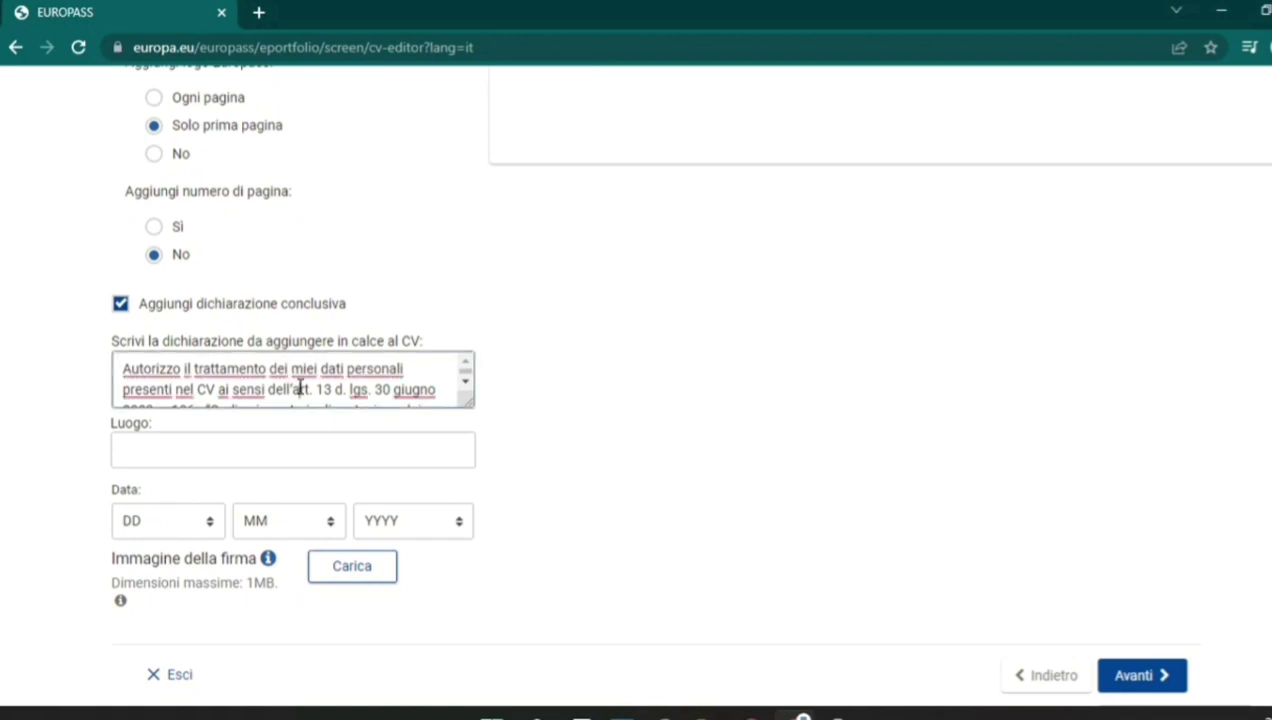
{"action": "left_click", "coordinate": [308, 456]}
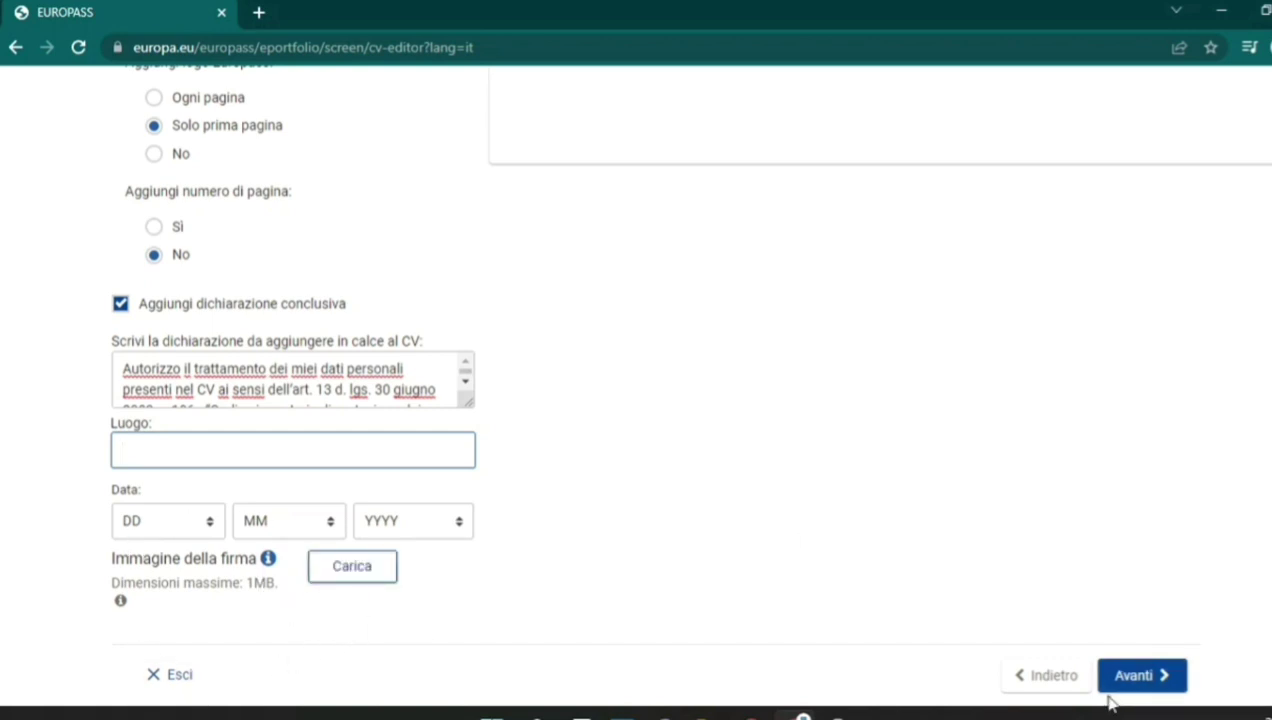
Name the CV 'Curriculum', download it as Curriculum.pdf, and open the downloaded PDF.
{"action": "left_click", "coordinate": [1157, 675]}
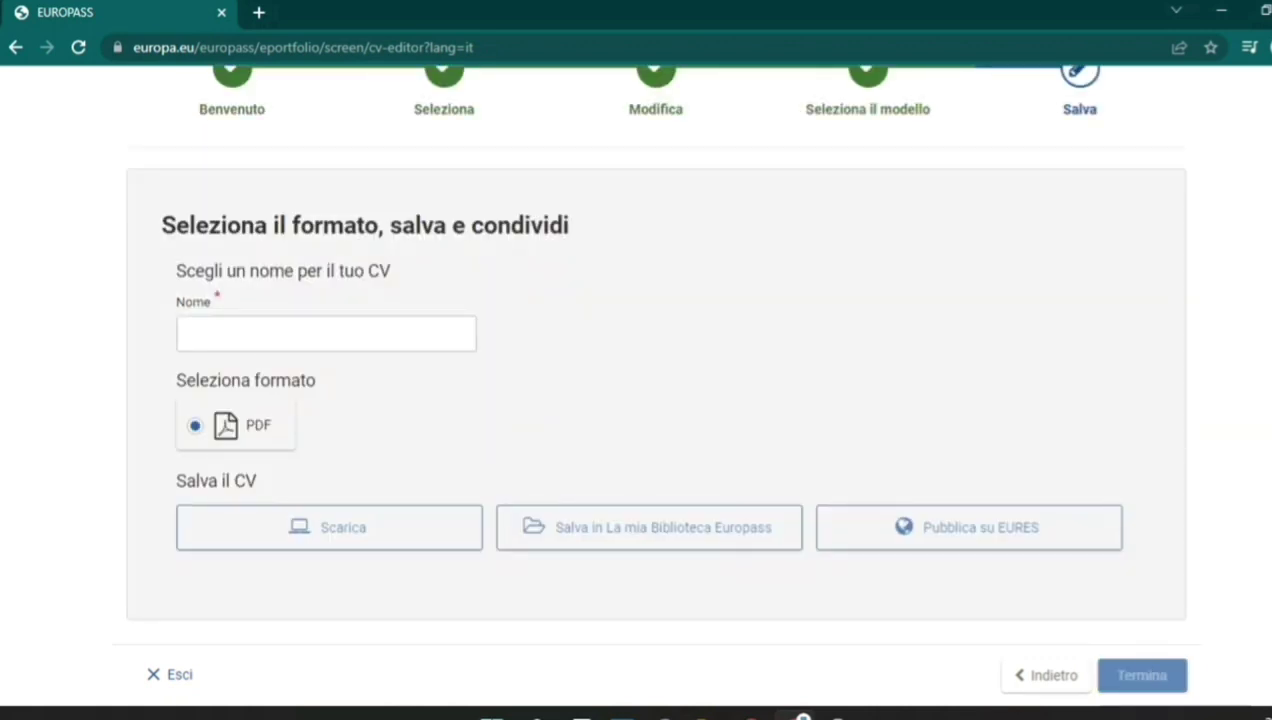
{"action": "left_click", "coordinate": [325, 333]}
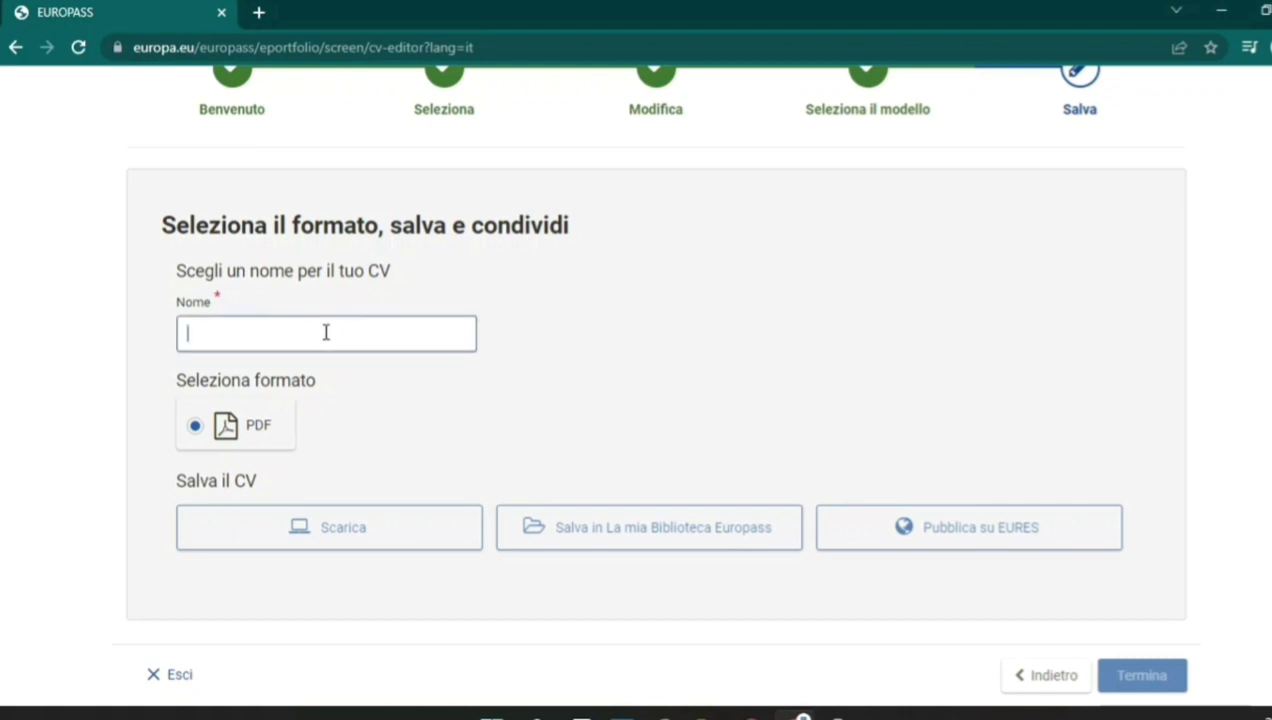
{"action": "type", "text": "Curriculm"}
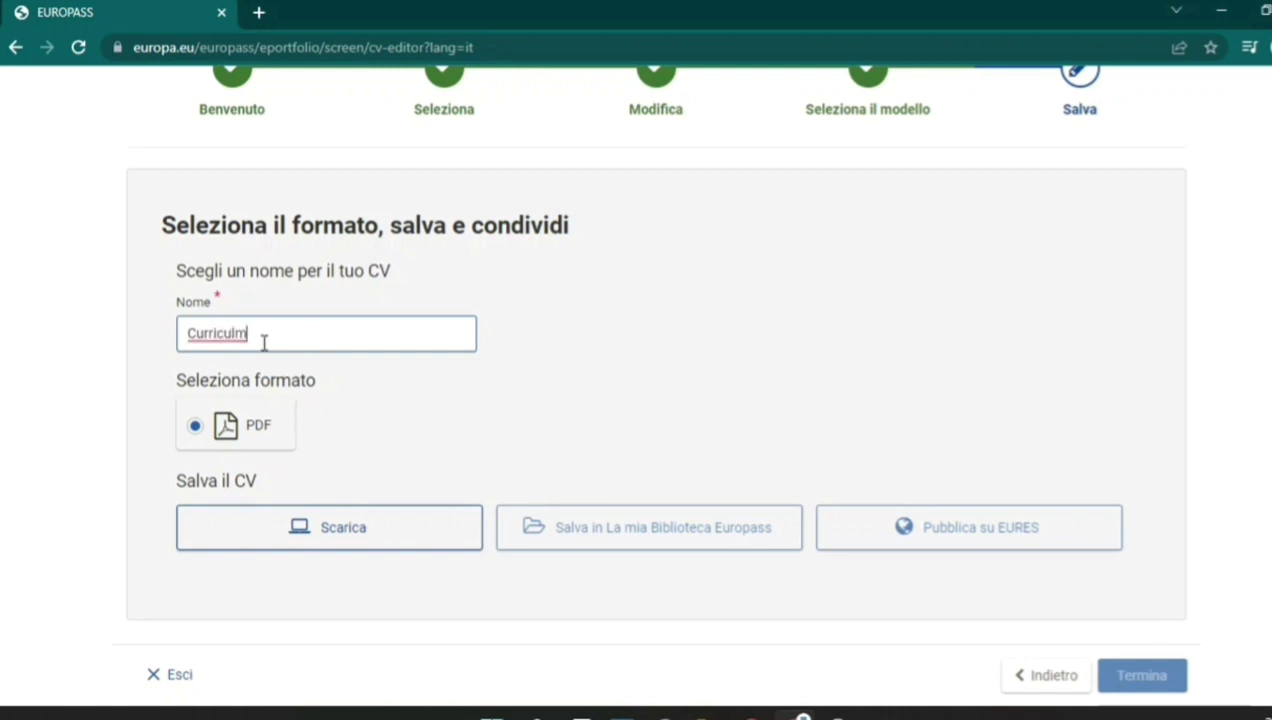
{"action": "key", "text": "BackSpace"}
{"action": "left_click", "coordinate": [403, 538]}
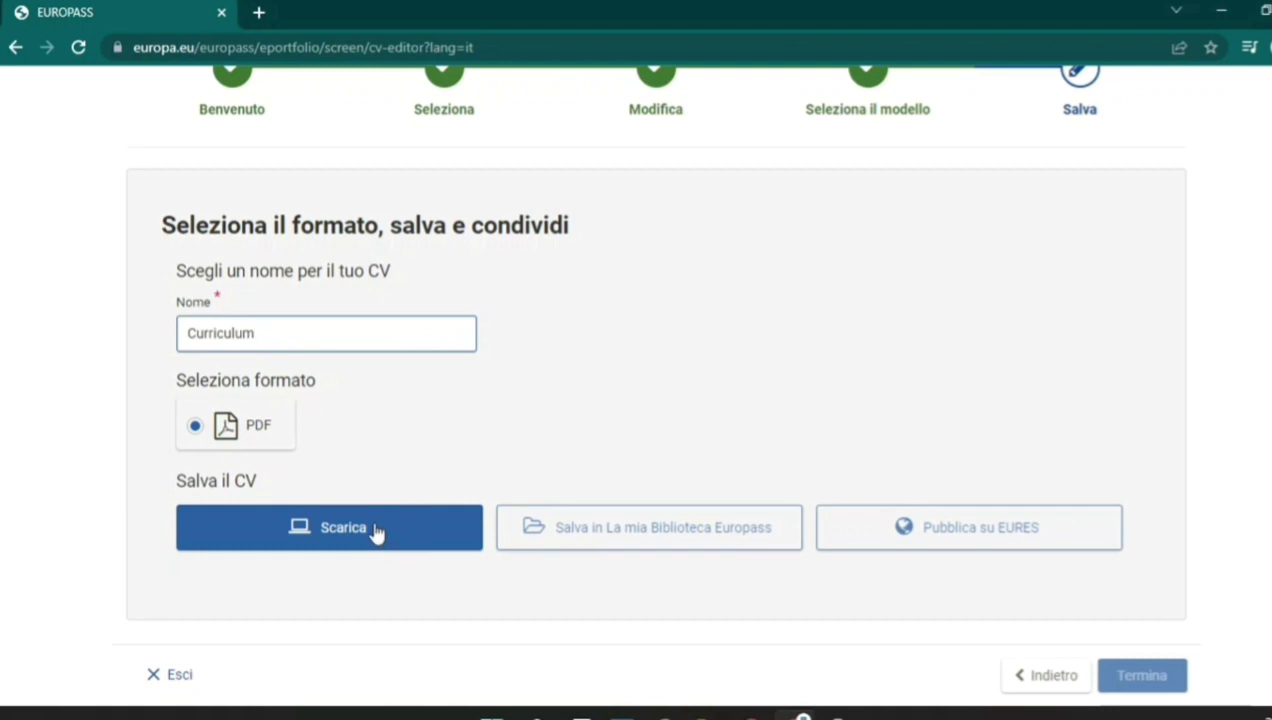
{"action": "left_click", "coordinate": [376, 533]}
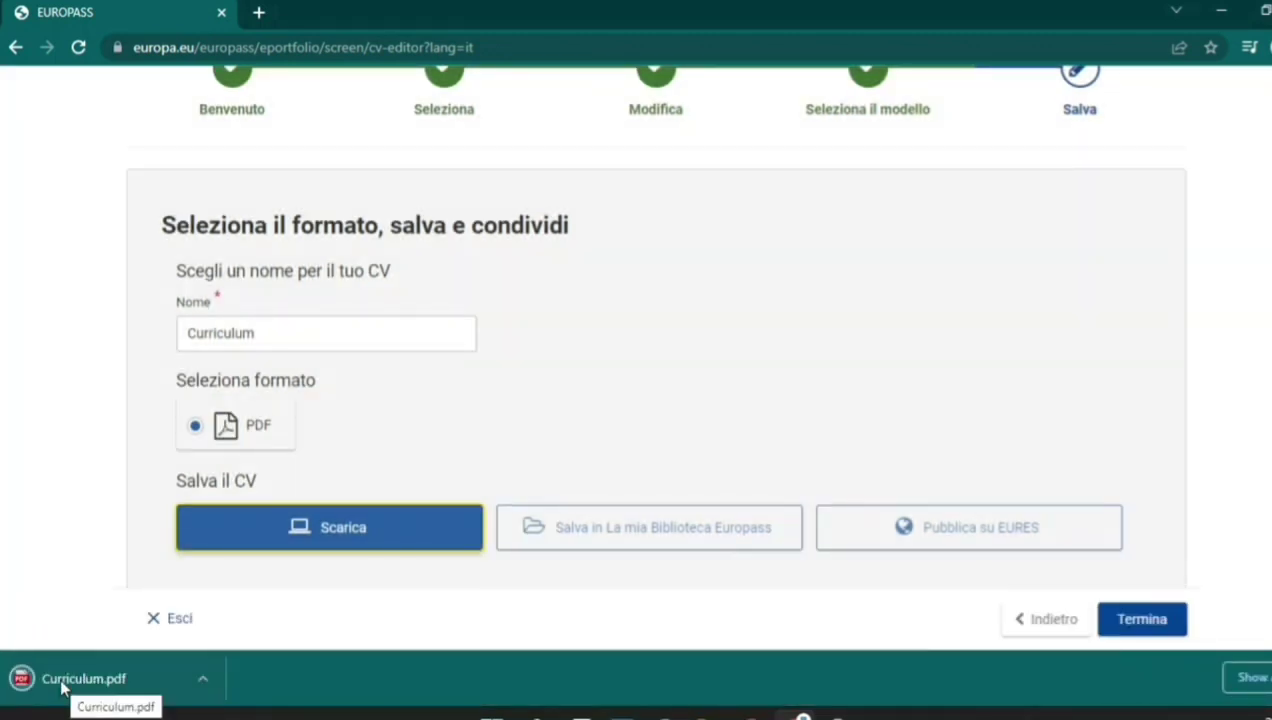
{"action": "left_click", "coordinate": [62, 686]}
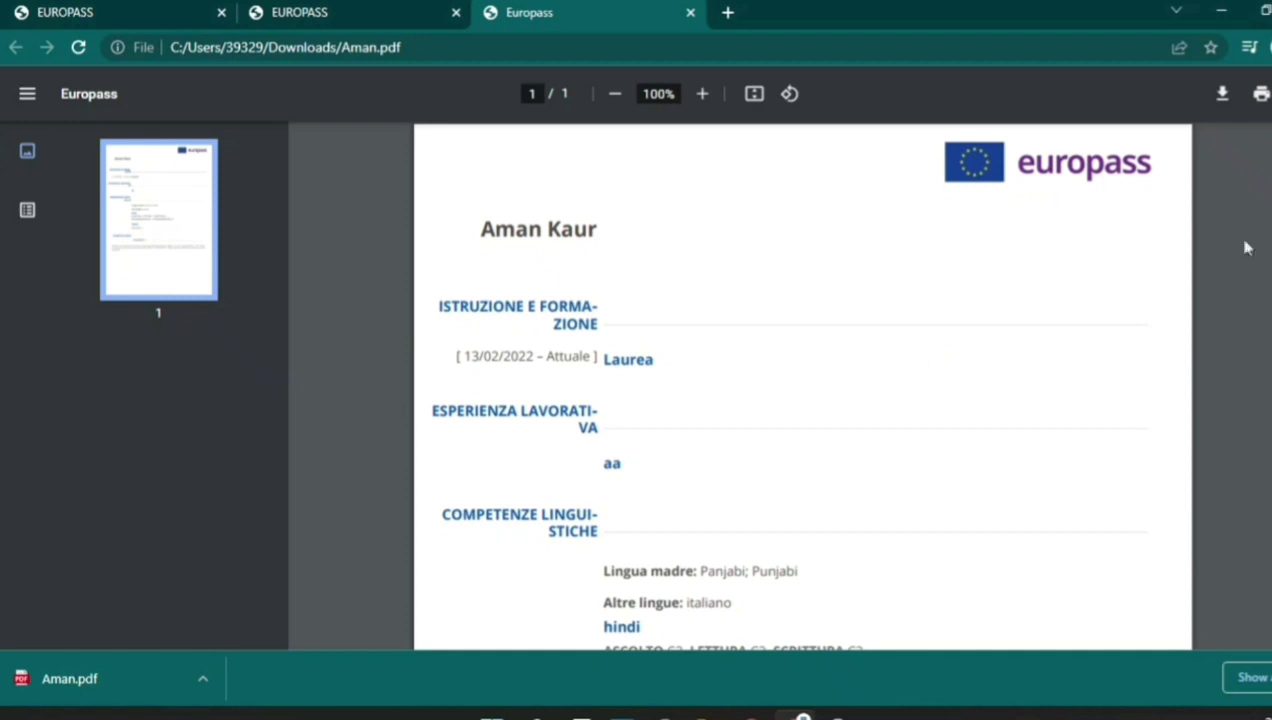
Scroll through the one-page CV PDF to review it, then switch to the Subito.it window.
{"action": "scroll", "coordinate": [803, 400], "scroll_direction": "down", "scroll_amount": 6}
{"action": "scroll", "coordinate": [803, 400], "scroll_direction": "up", "scroll_amount": 6}
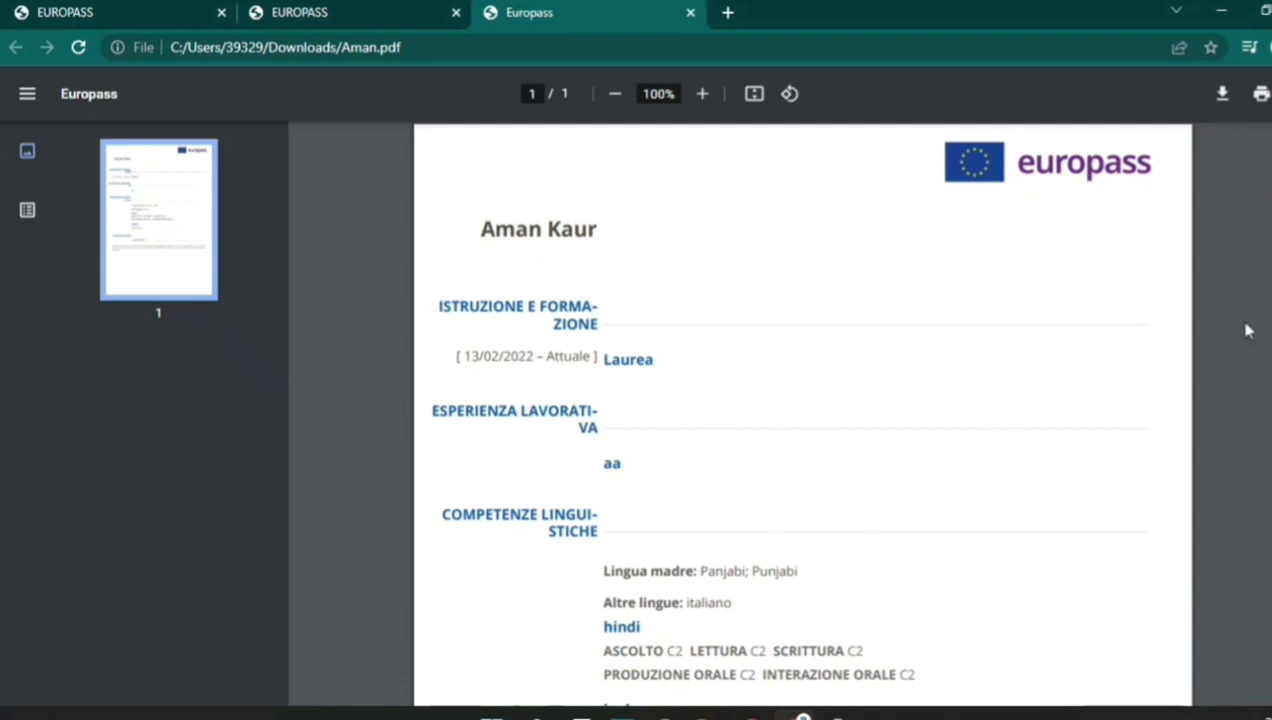
{"action": "scroll", "coordinate": [803, 414], "scroll_direction": "down", "scroll_amount": 3}
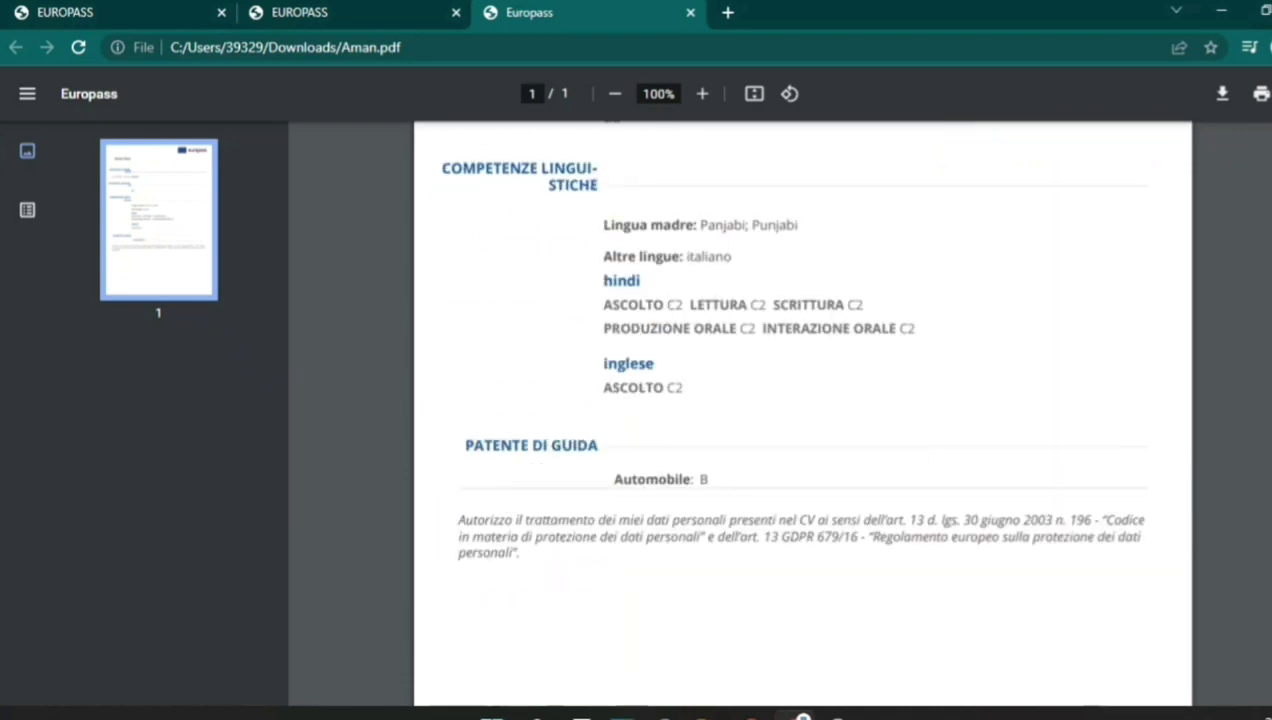
{"action": "scroll", "coordinate": [803, 414], "scroll_direction": "up", "scroll_amount": 3}
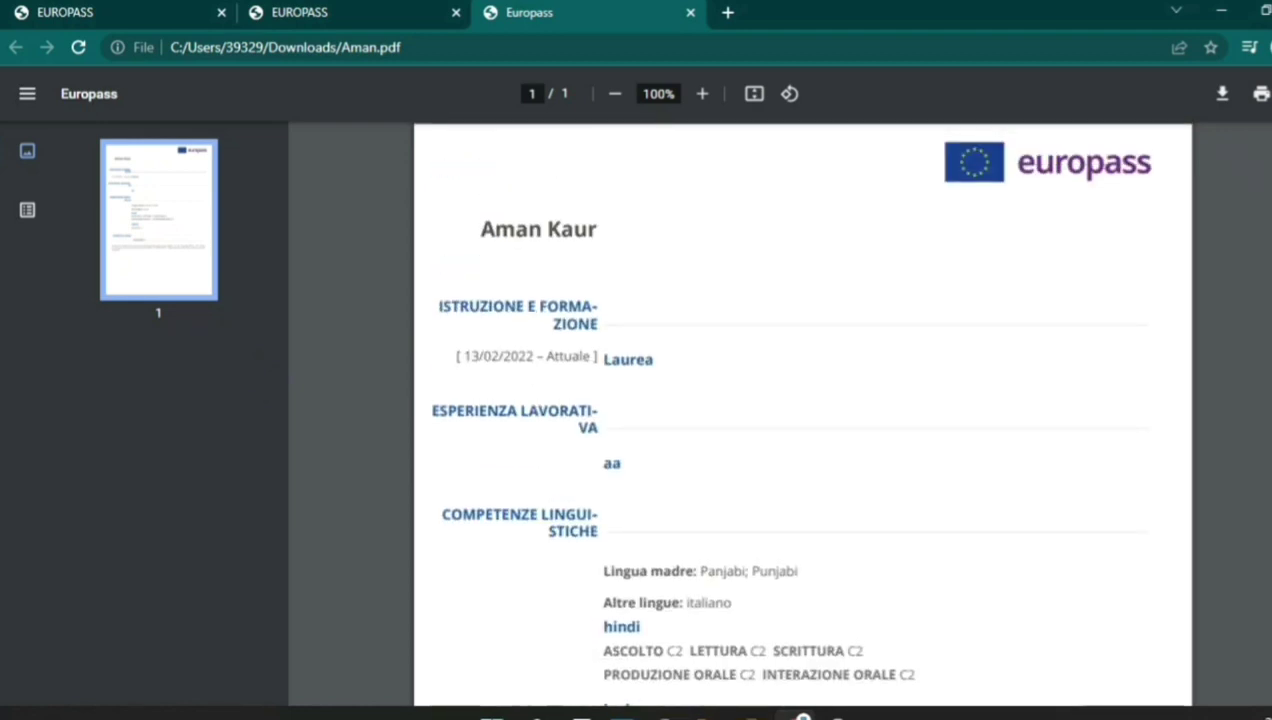
{"action": "scroll", "coordinate": [803, 414], "scroll_direction": "down", "scroll_amount": 4}
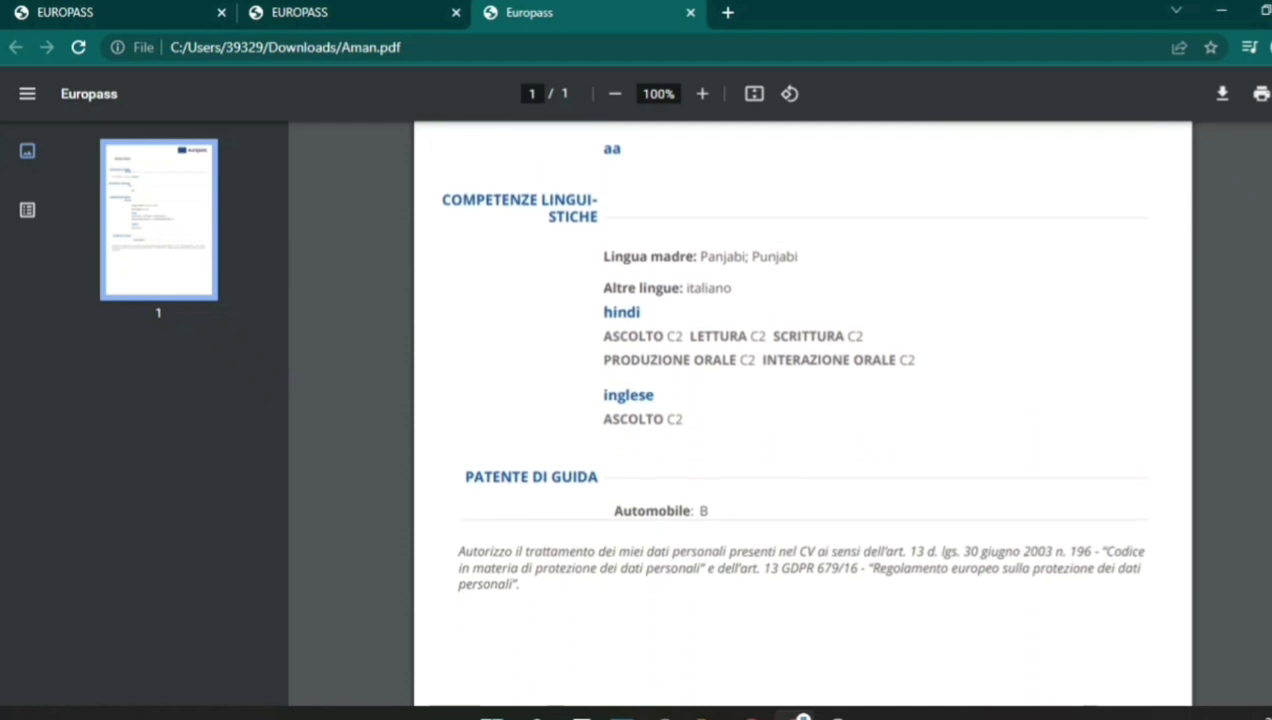
{"action": "scroll", "coordinate": [803, 414], "scroll_direction": "up", "scroll_amount": 4}
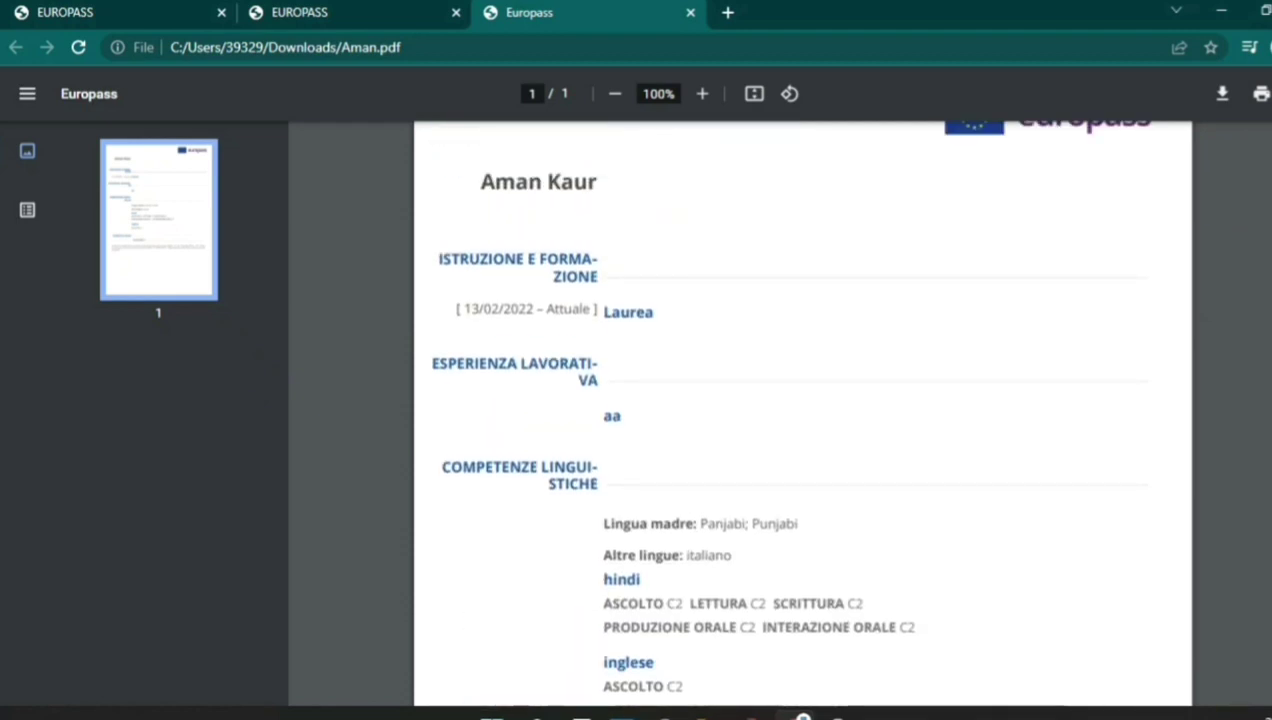
{"action": "scroll", "coordinate": [803, 414], "scroll_direction": "up", "scroll_amount": 1}
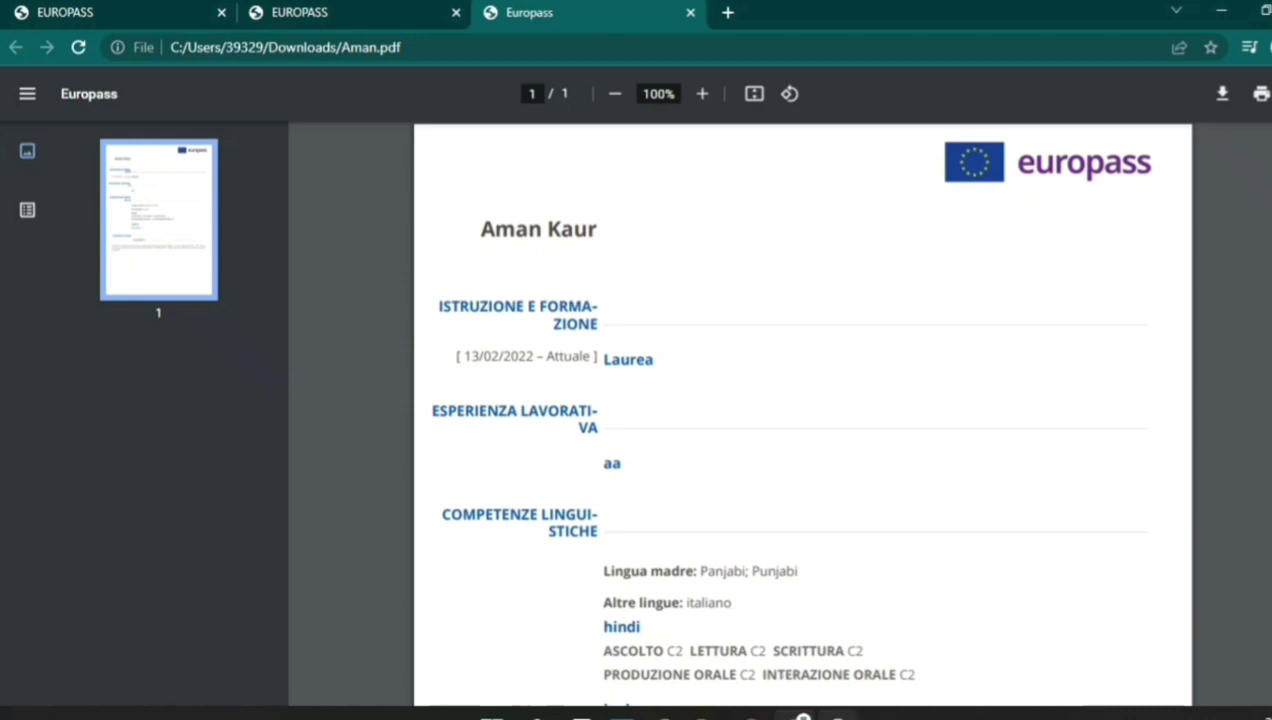
{"action": "left_click", "coordinate": [805, 714]}
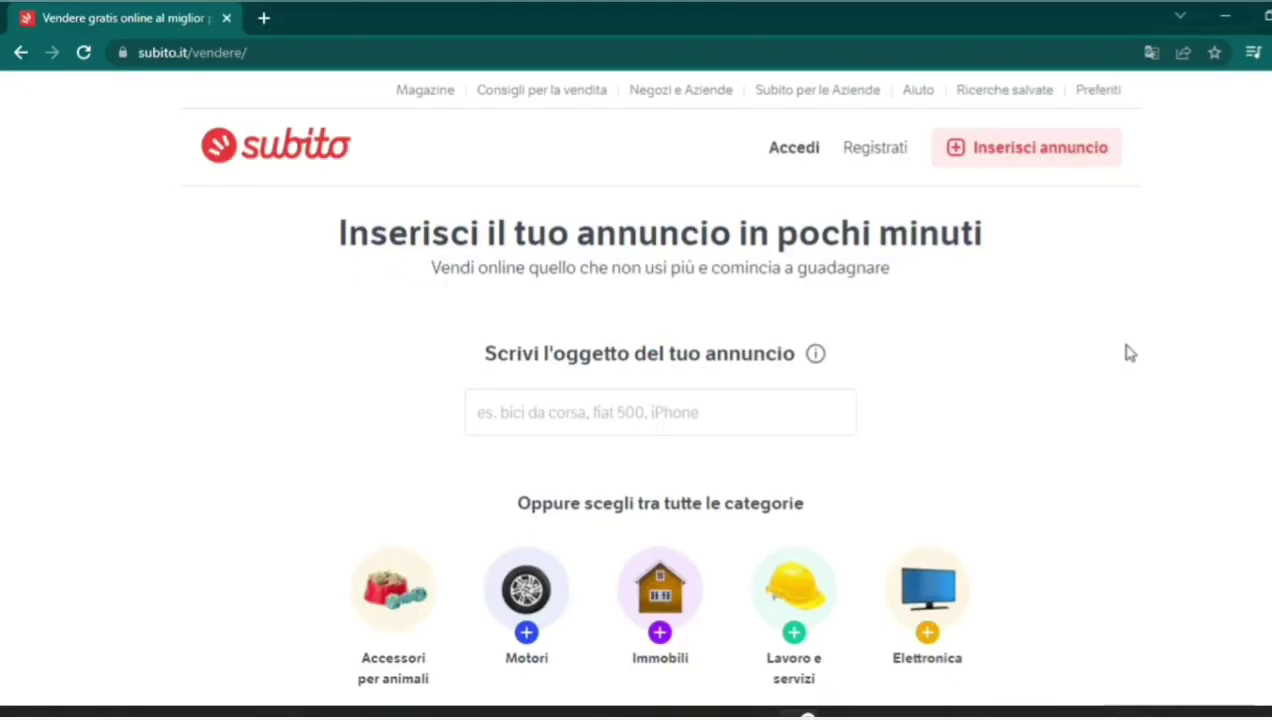
Choose 'Candidati in cerca di lavoro' under Lavoro e servizi as the new ad's category.
{"action": "left_click", "coordinate": [517, 53]}
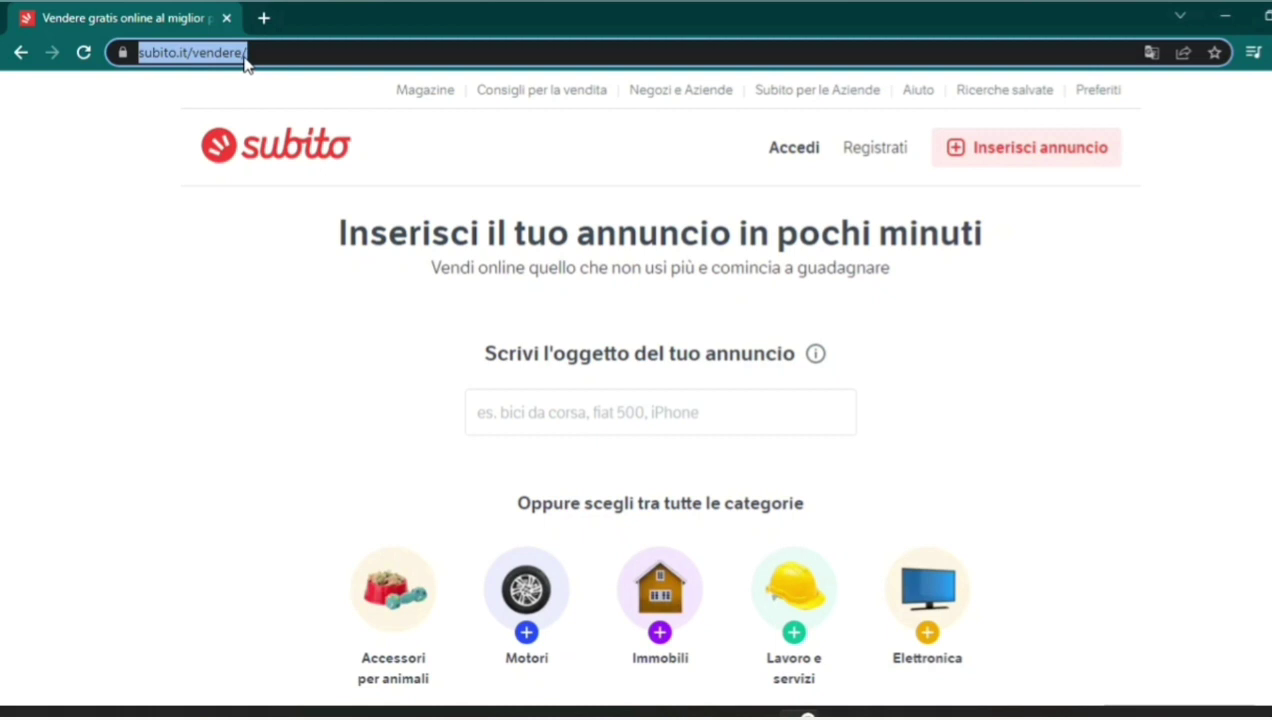
{"action": "left_click", "coordinate": [1180, 295]}
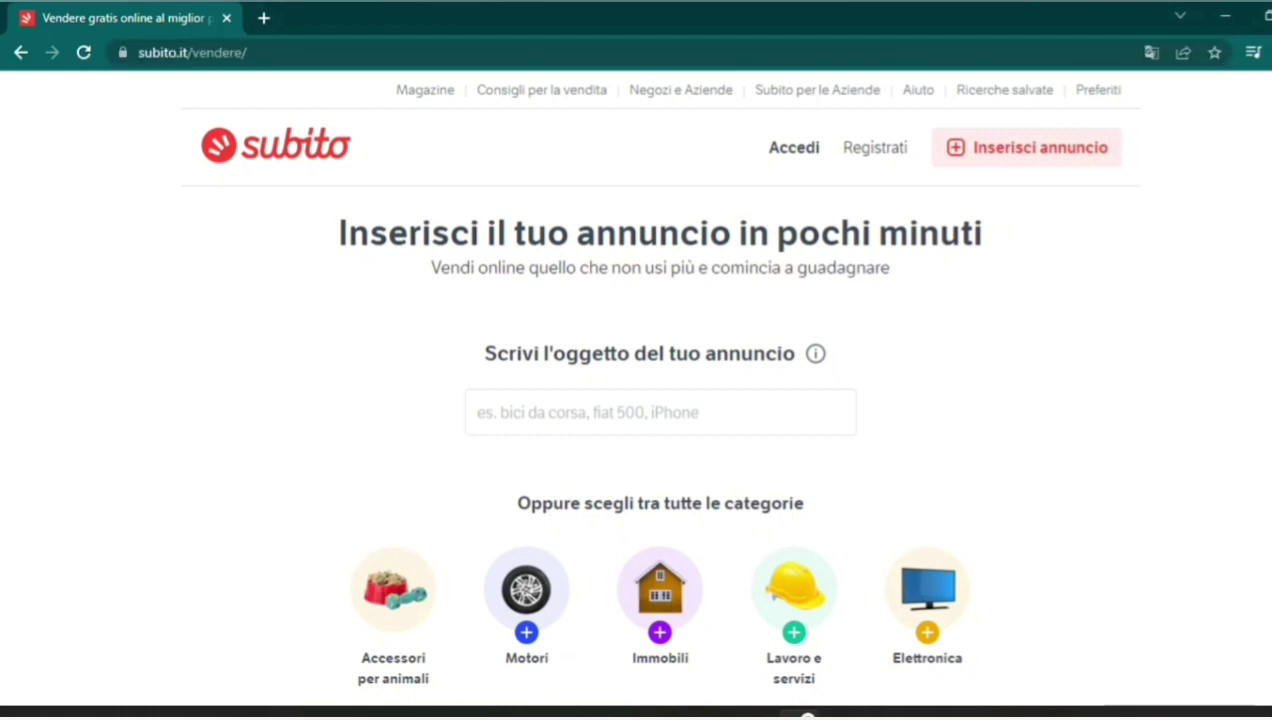
{"action": "scroll", "coordinate": [660, 400], "scroll_direction": "down", "scroll_amount": 4}
{"action": "scroll", "coordinate": [660, 400], "scroll_direction": "up", "scroll_amount": 1}
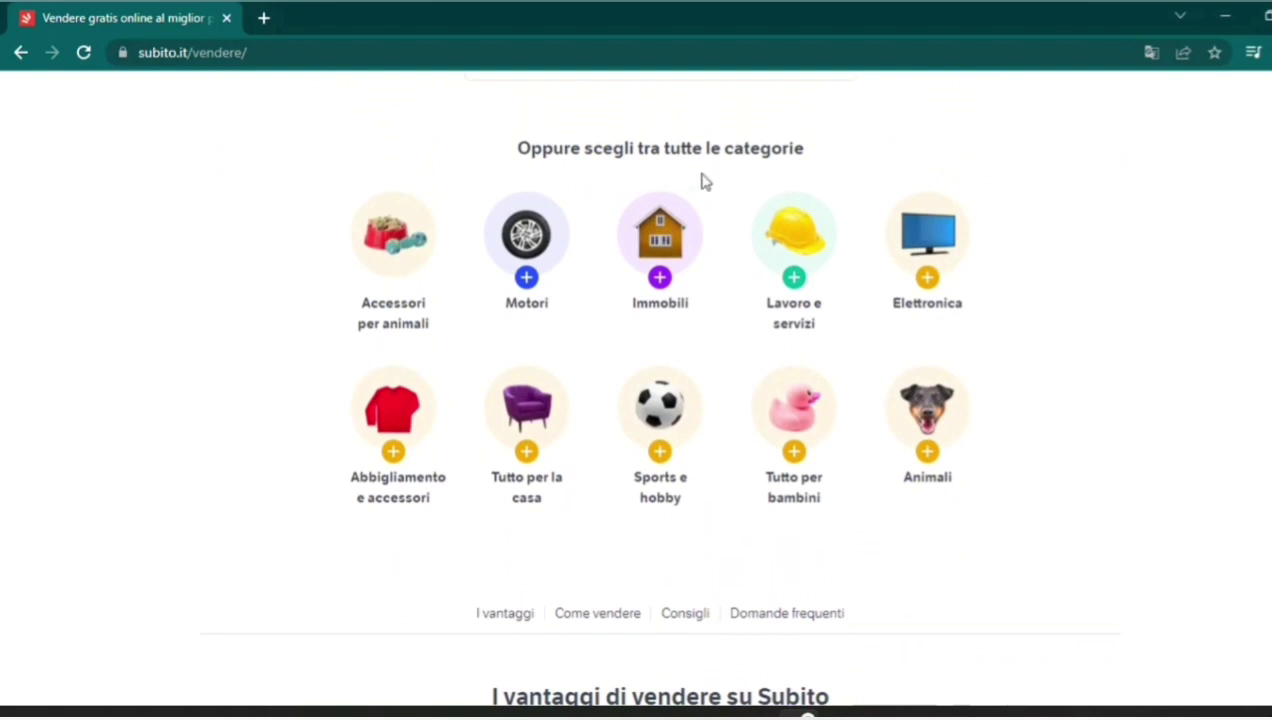
{"action": "left_click", "coordinate": [794, 280]}
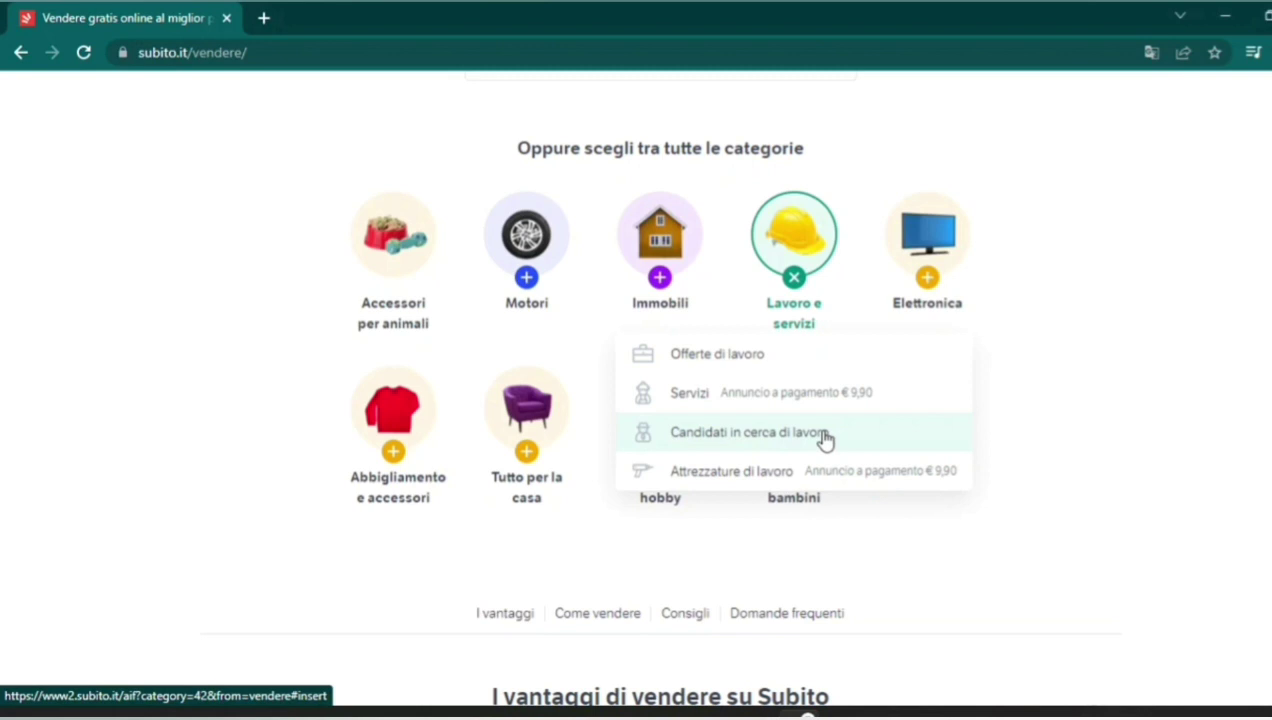
{"action": "left_click", "coordinate": [824, 440]}
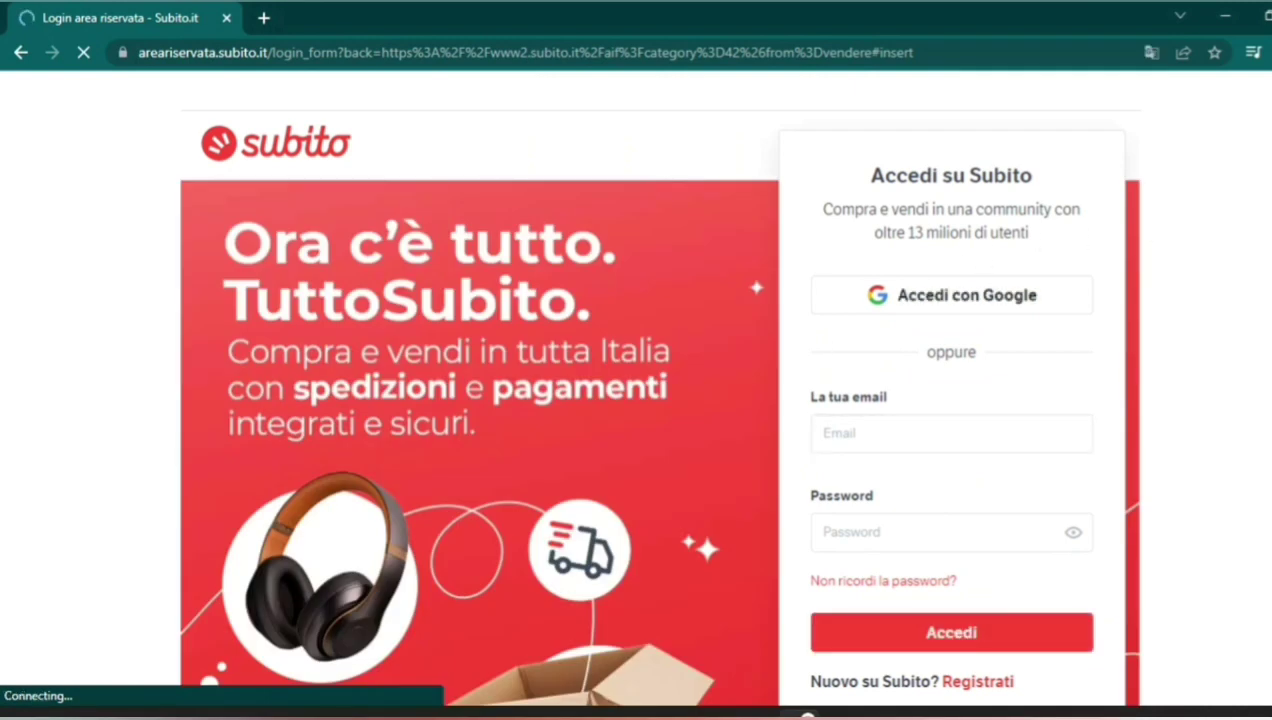
Sign in to Subito with the existing Google account.
{"action": "scroll", "coordinate": [1194, 237], "scroll_direction": "down", "scroll_amount": 2}
{"action": "scroll", "coordinate": [1012, 420], "scroll_direction": "up", "scroll_amount": 1}
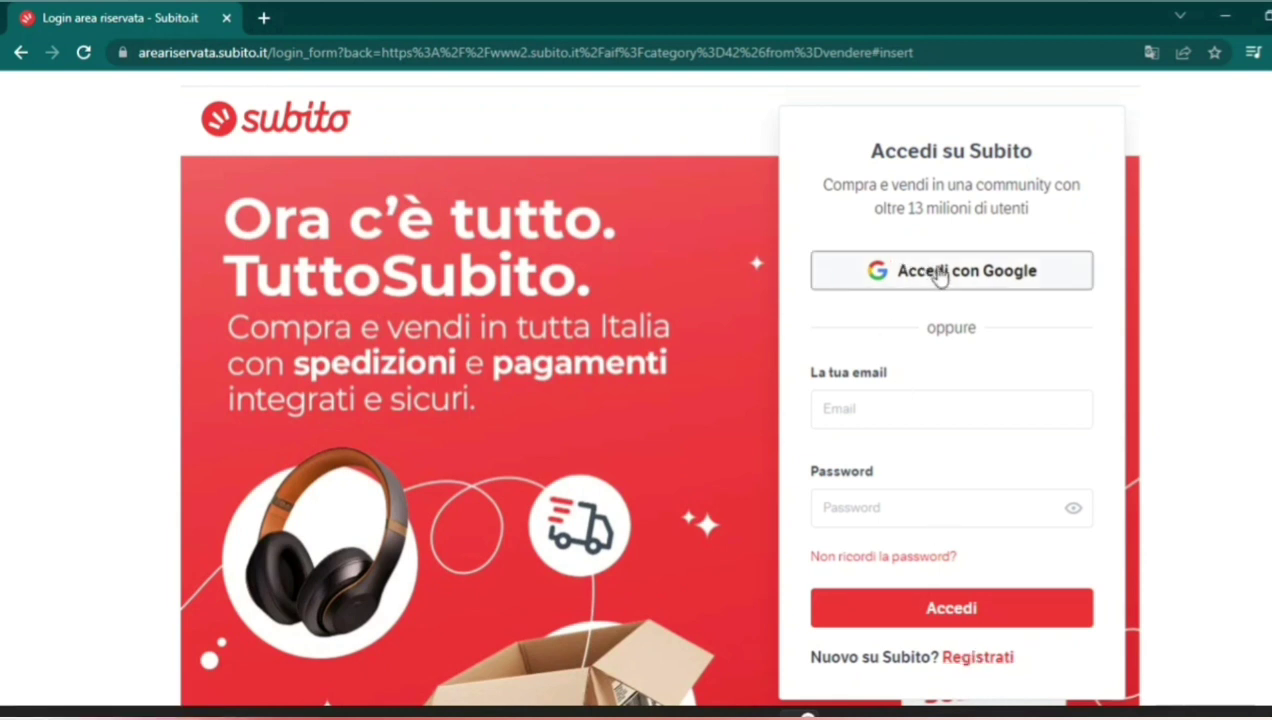
{"action": "left_click", "coordinate": [925, 280]}
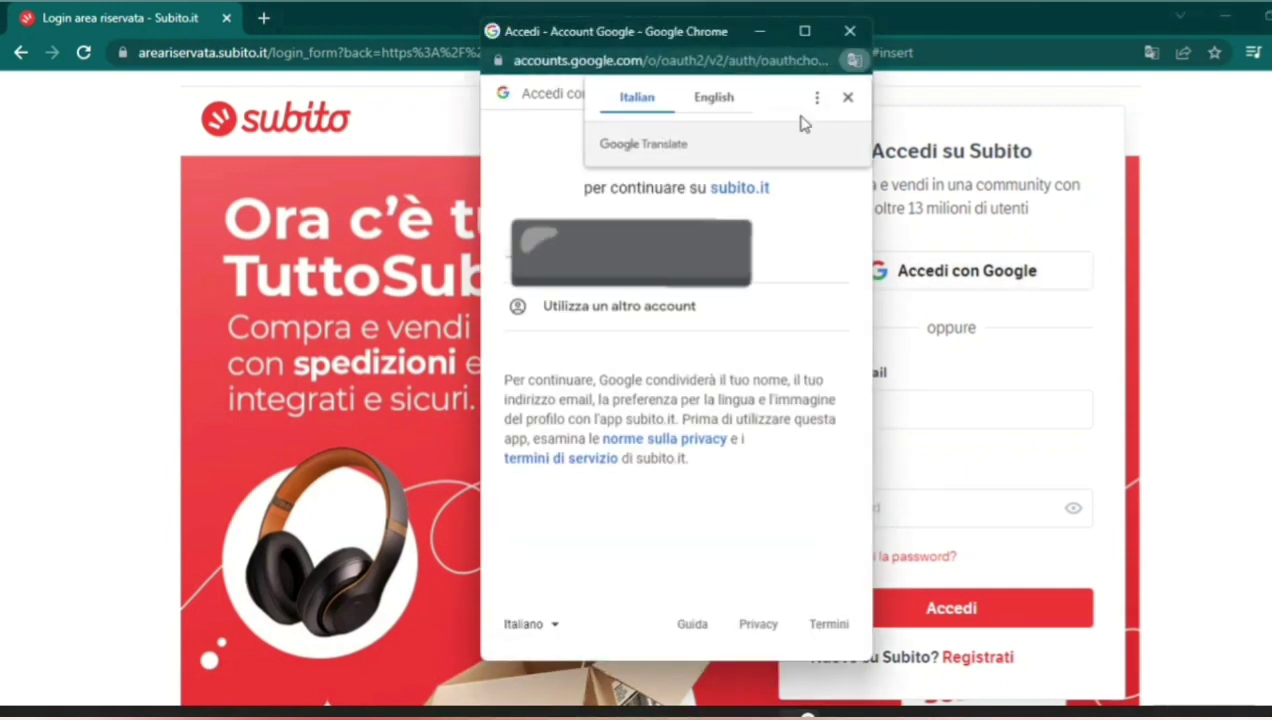
{"action": "left_click", "coordinate": [800, 252]}
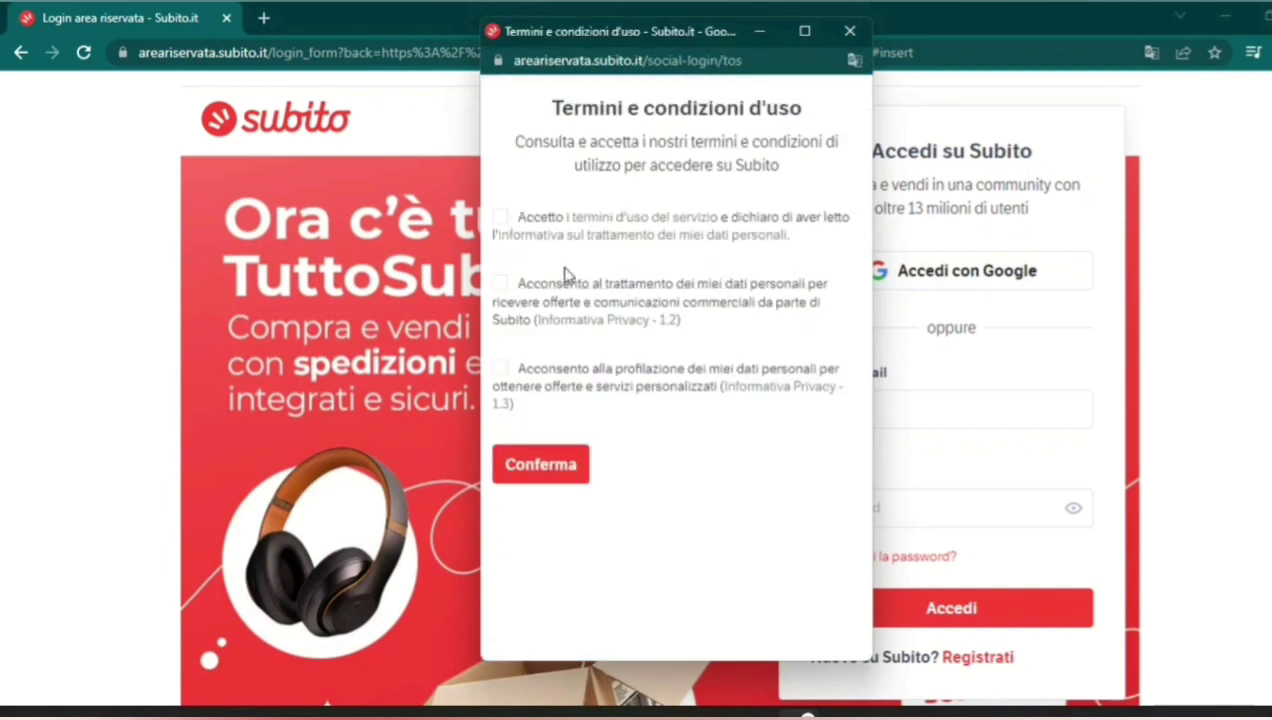
Accept the terms of use, commercial communications and profiling consents, and confirm.
{"action": "left_click", "coordinate": [503, 228]}
{"action": "left_click", "coordinate": [503, 292]}
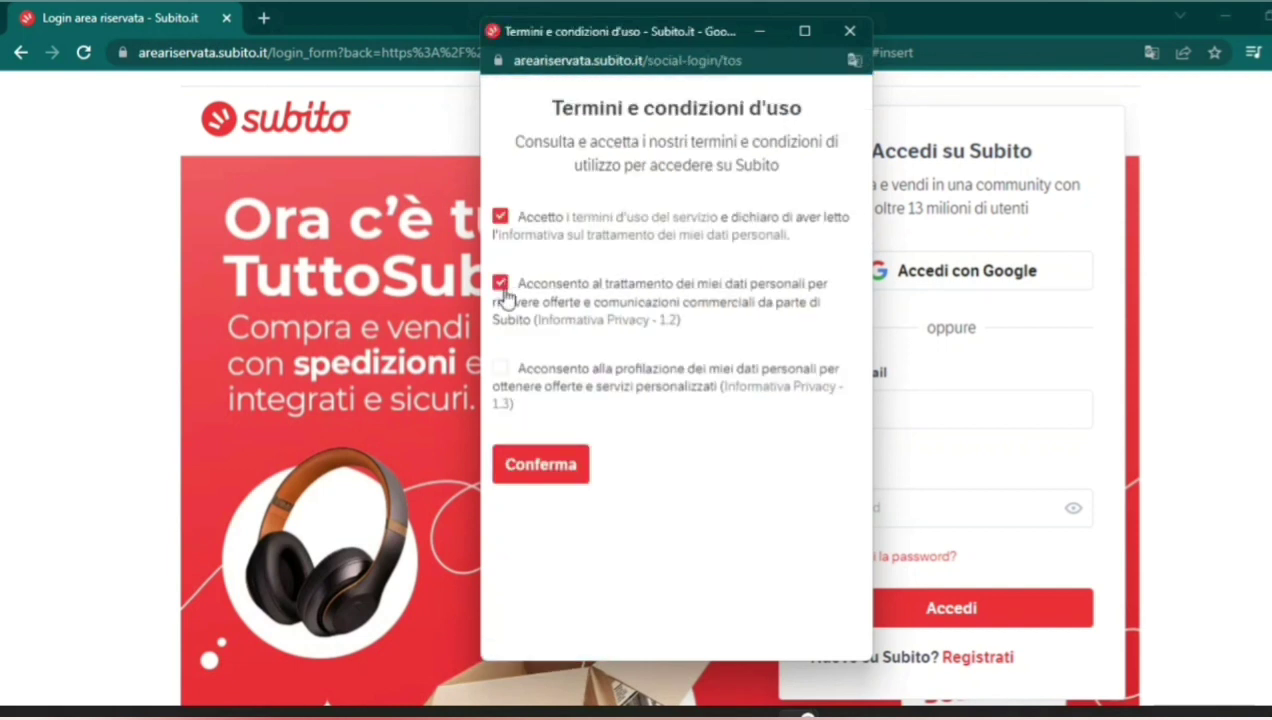
{"action": "left_click", "coordinate": [501, 370]}
{"action": "left_click", "coordinate": [540, 464]}
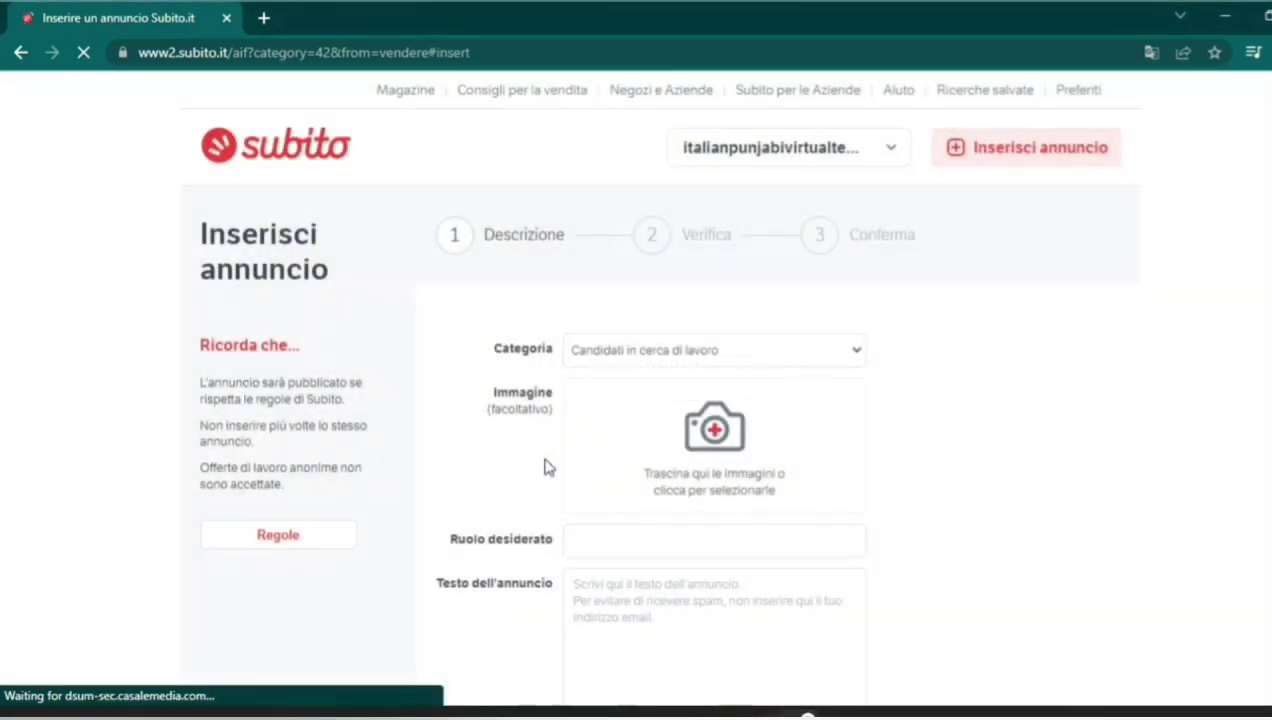
{"action": "scroll", "coordinate": [1205, 362], "scroll_direction": "down", "scroll_amount": 4}
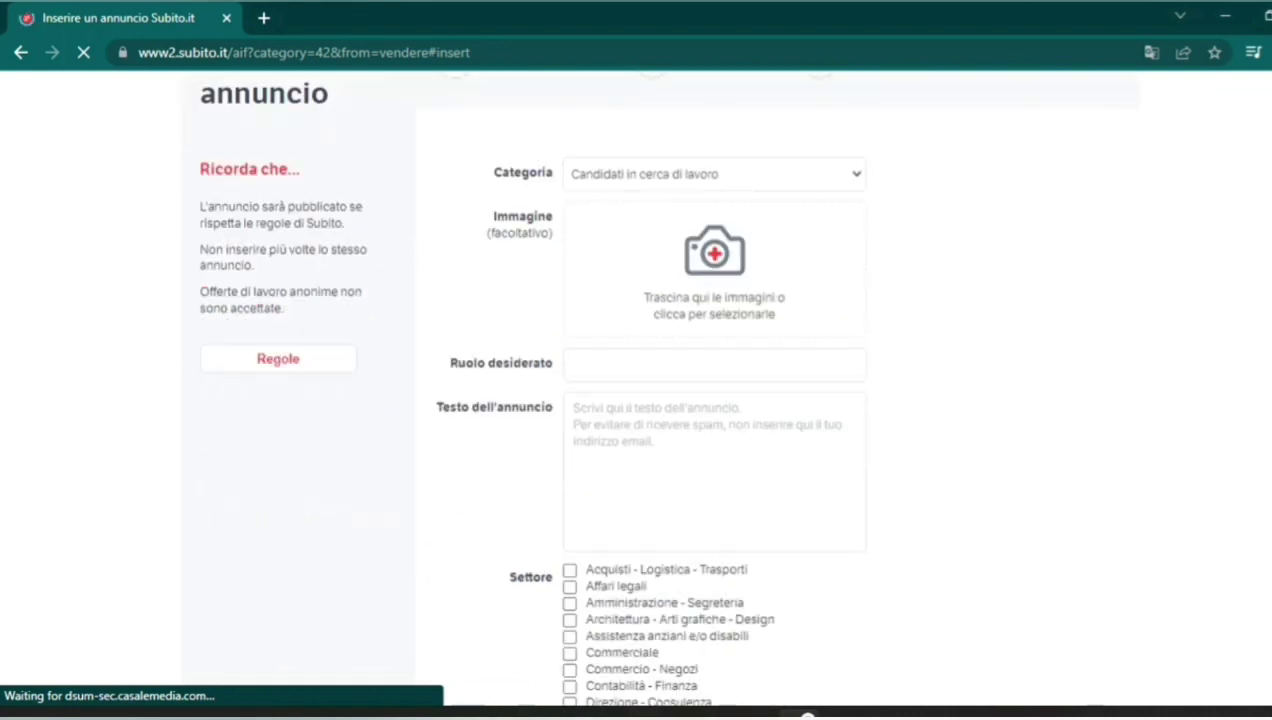
{"action": "scroll", "coordinate": [700, 400], "scroll_direction": "down", "scroll_amount": 7}
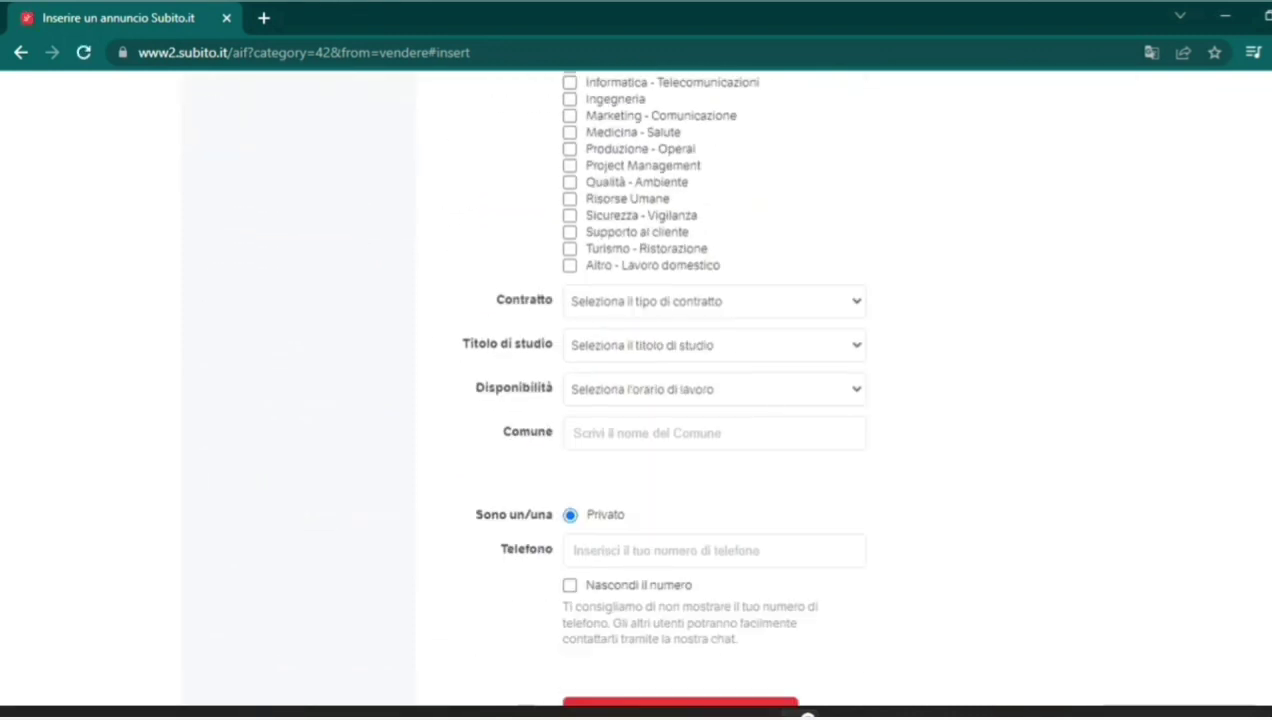
{"action": "scroll", "coordinate": [640, 400], "scroll_direction": "up", "scroll_amount": 1}
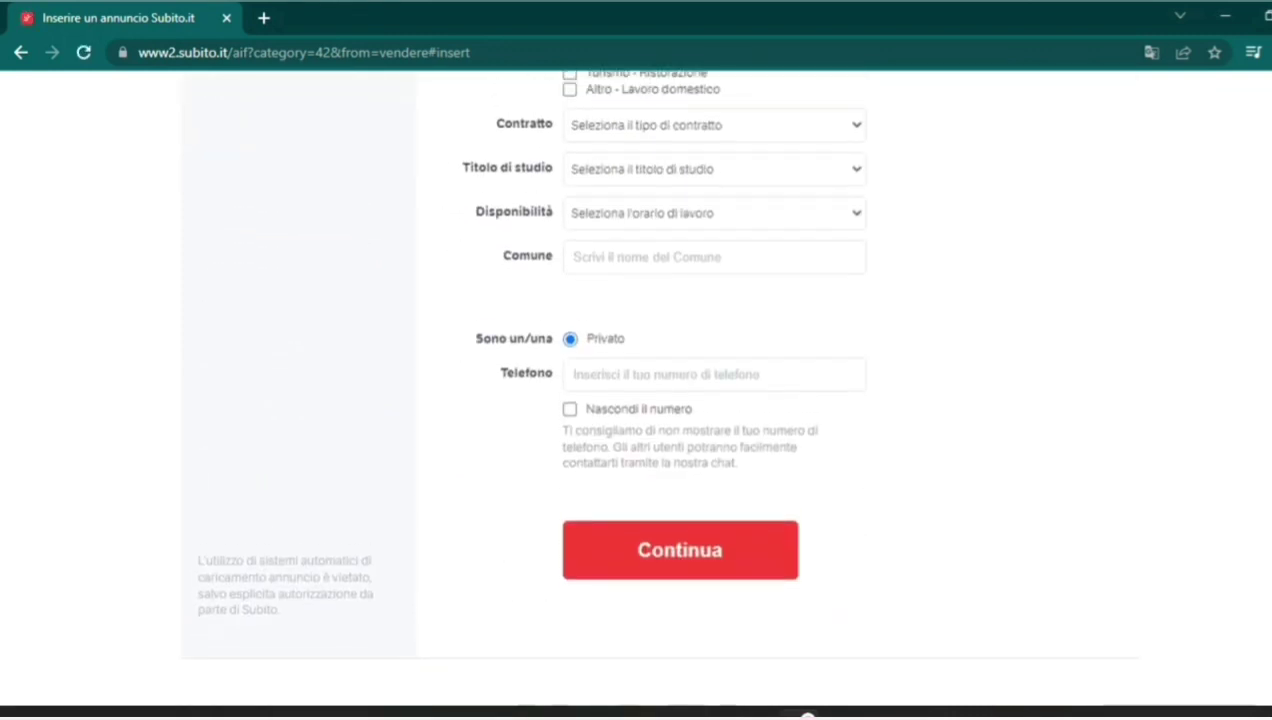
{"action": "scroll", "coordinate": [640, 400], "scroll_direction": "up", "scroll_amount": 10}
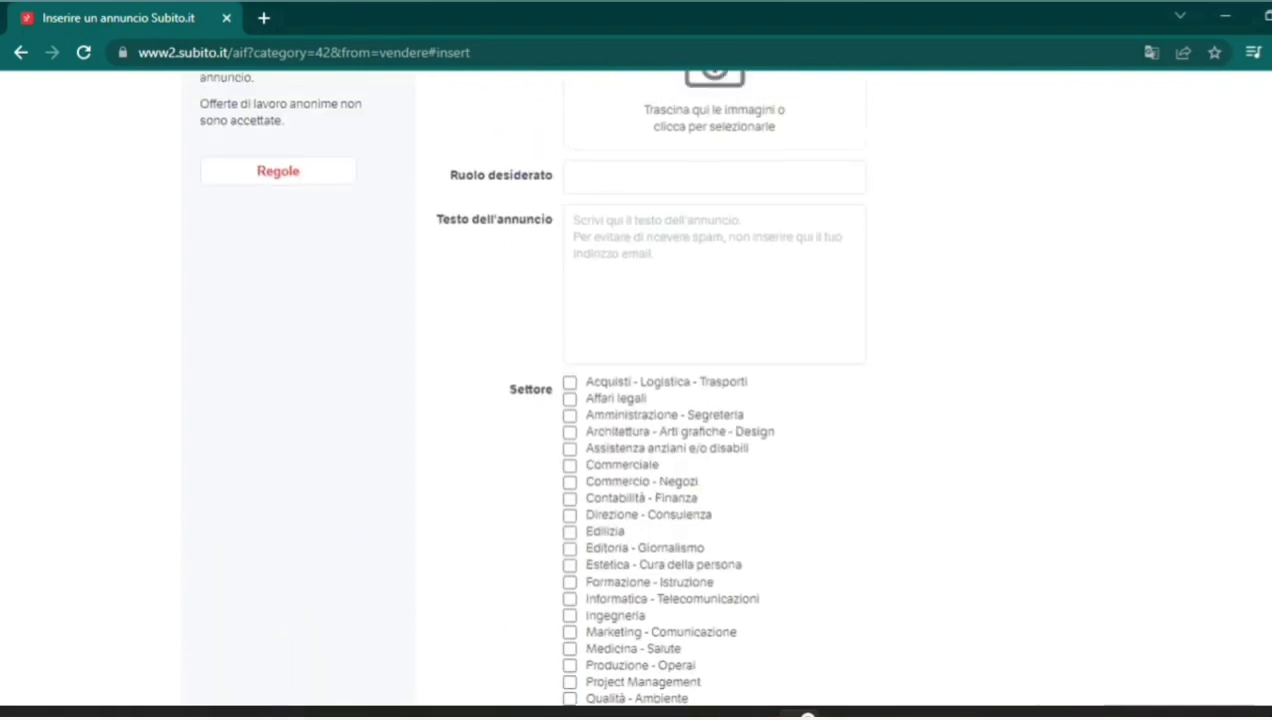
{"action": "scroll", "coordinate": [985, 307], "scroll_direction": "down", "scroll_amount": 1}
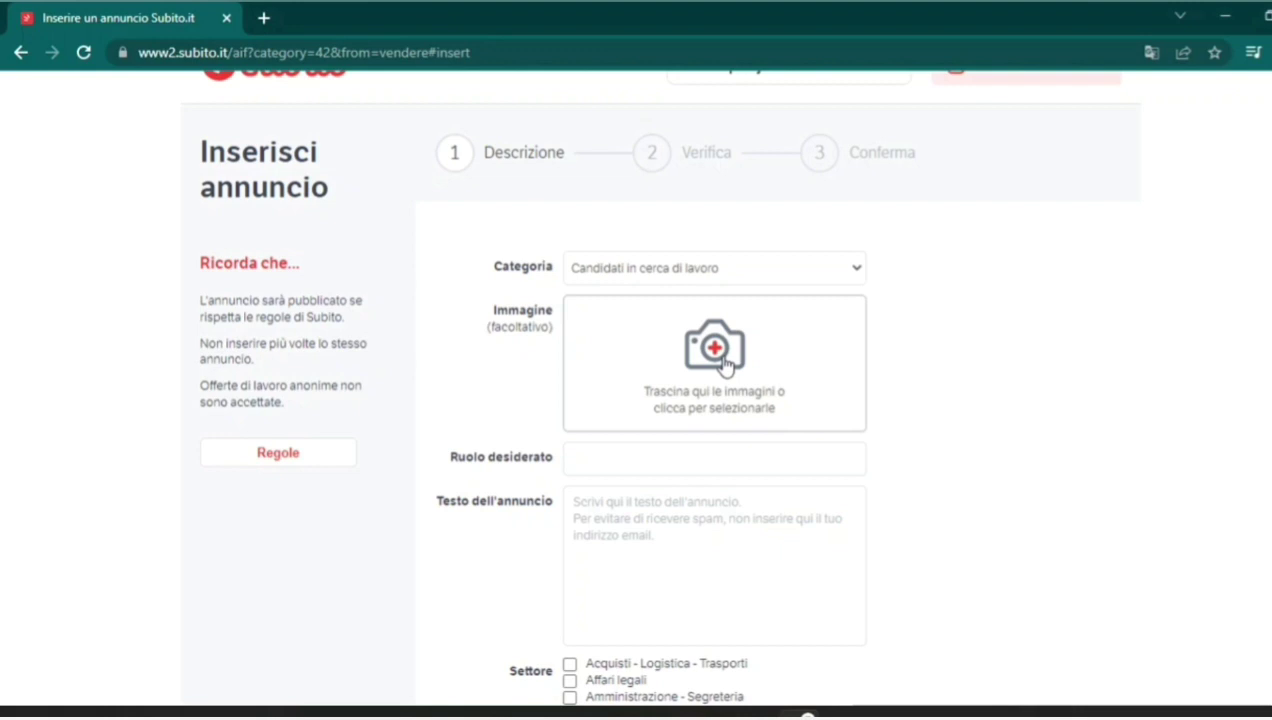
{"action": "left_click", "coordinate": [727, 468]}
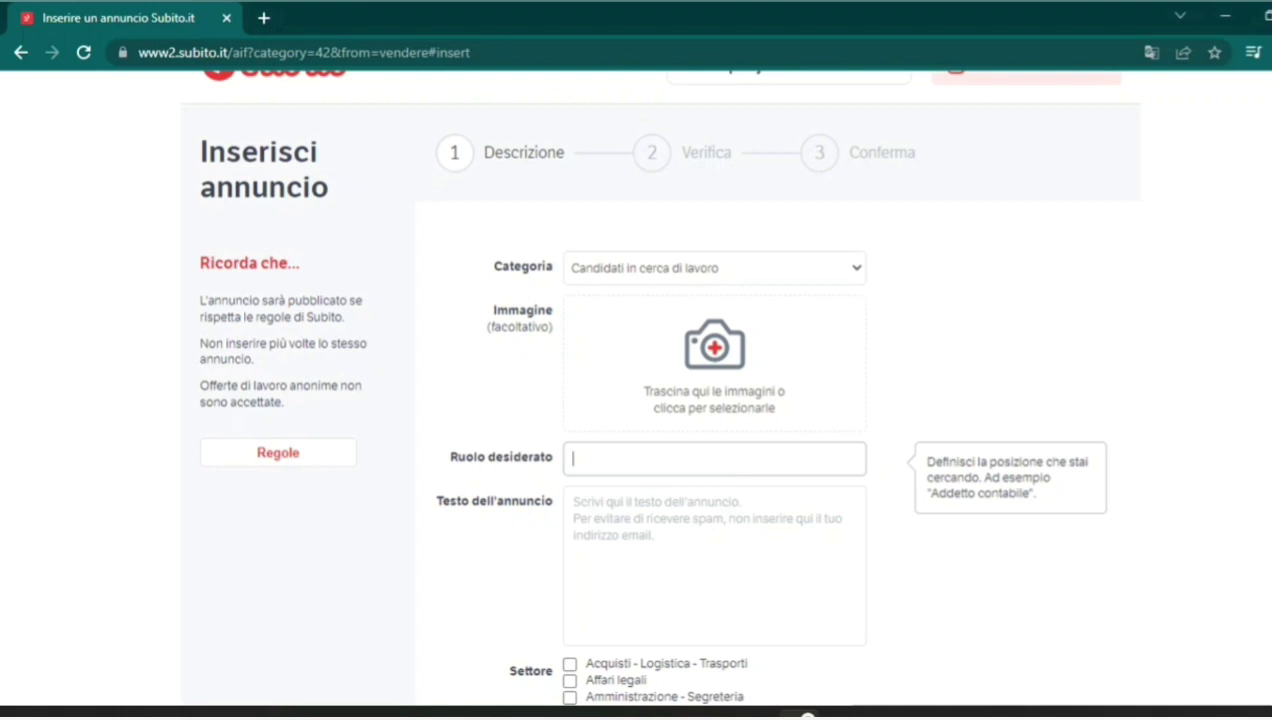
Tick Acquisti - Logistica - Trasporti under Settore and open the Contratto dropdown.
{"action": "scroll", "coordinate": [727, 472], "scroll_direction": "down", "scroll_amount": 3}
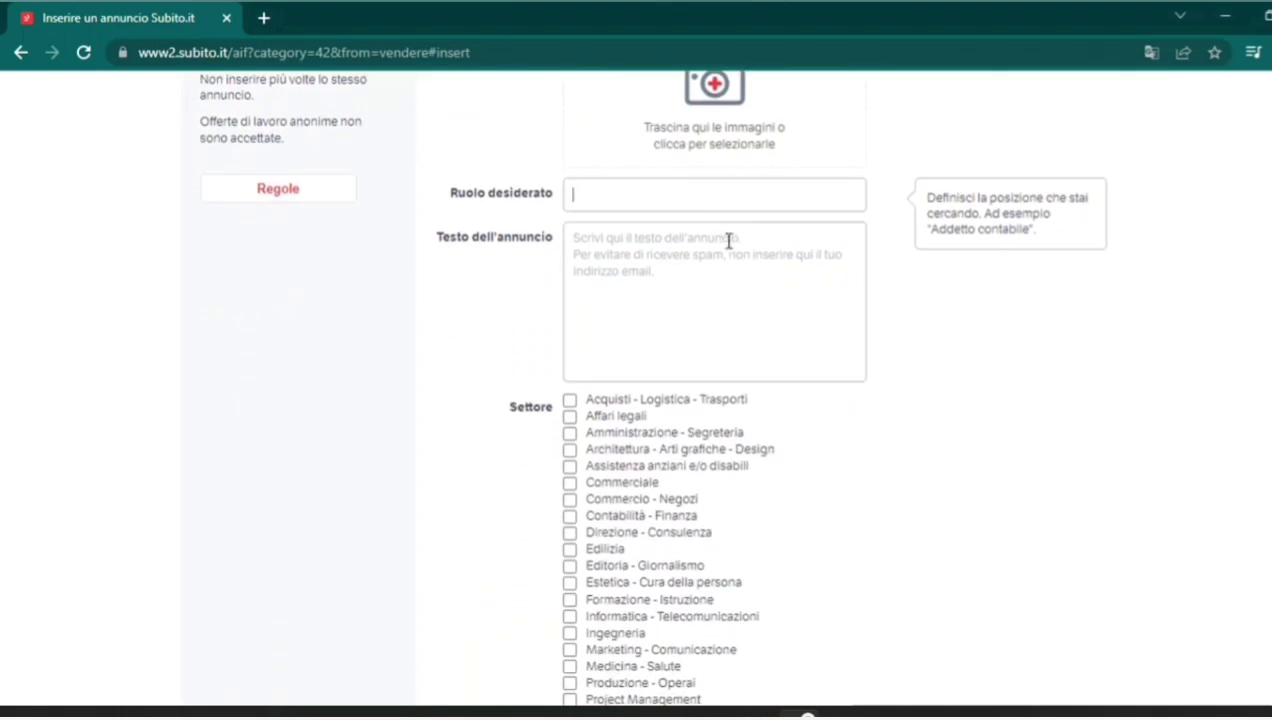
{"action": "left_click", "coordinate": [687, 266]}
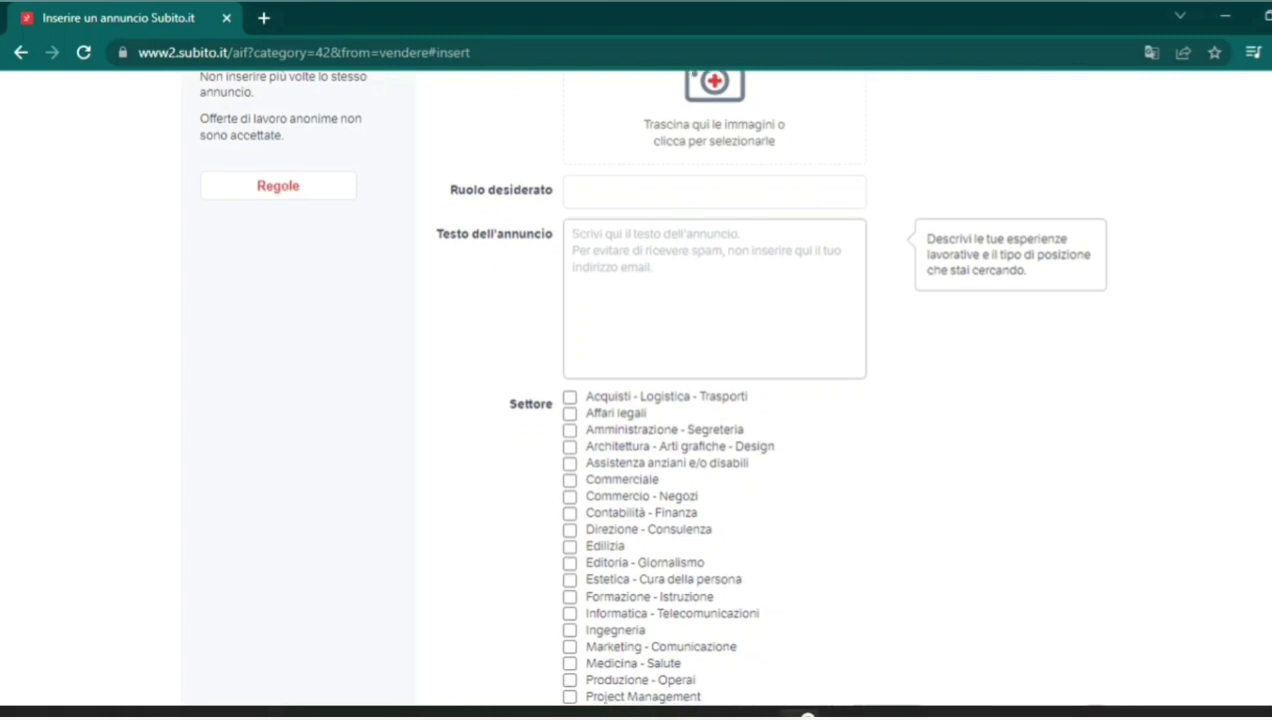
{"action": "scroll", "coordinate": [1221, 334], "scroll_direction": "down", "scroll_amount": 3}
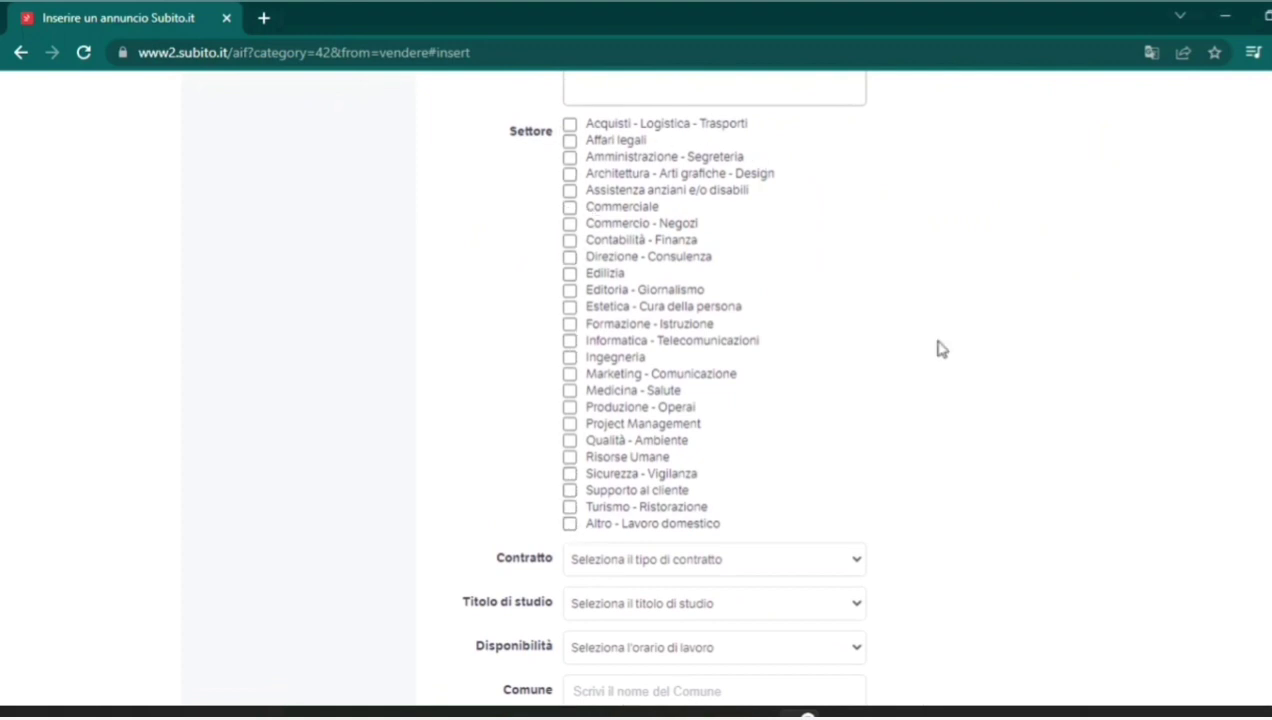
{"action": "scroll", "coordinate": [1222, 331], "scroll_direction": "up", "scroll_amount": 2}
{"action": "scroll", "coordinate": [715, 400], "scroll_direction": "down", "scroll_amount": 2}
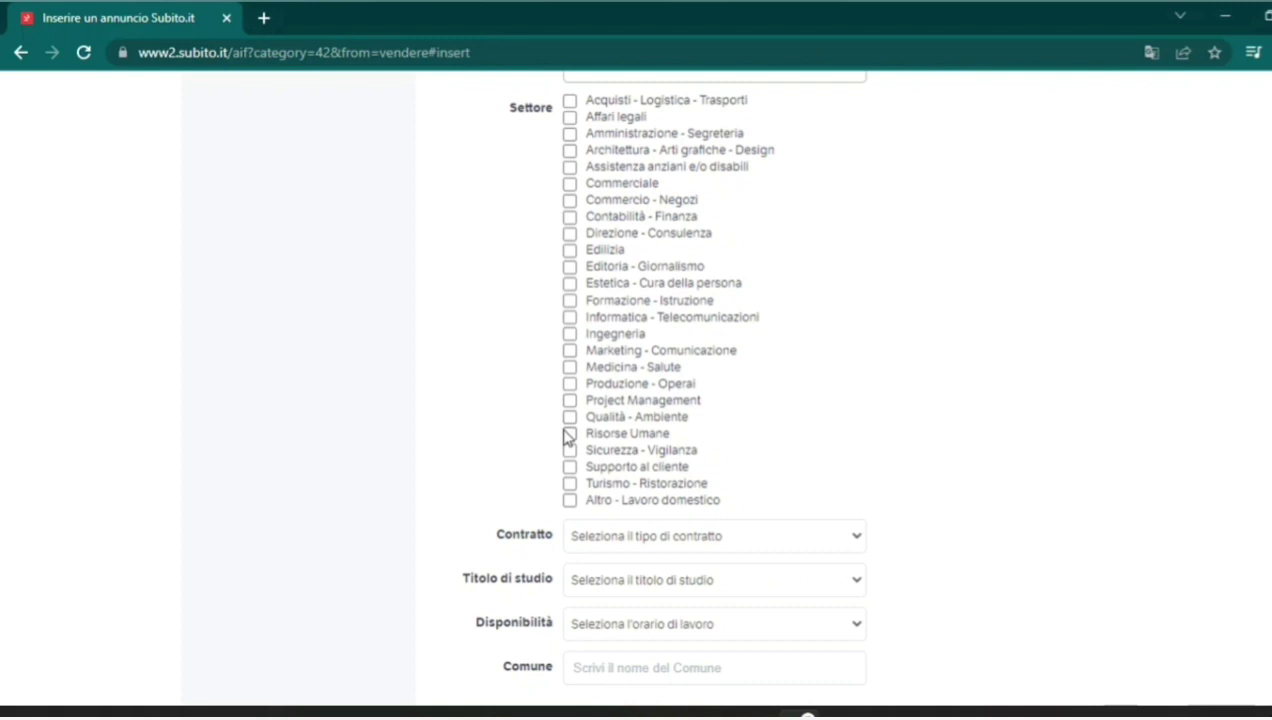
{"action": "left_click", "coordinate": [569, 102]}
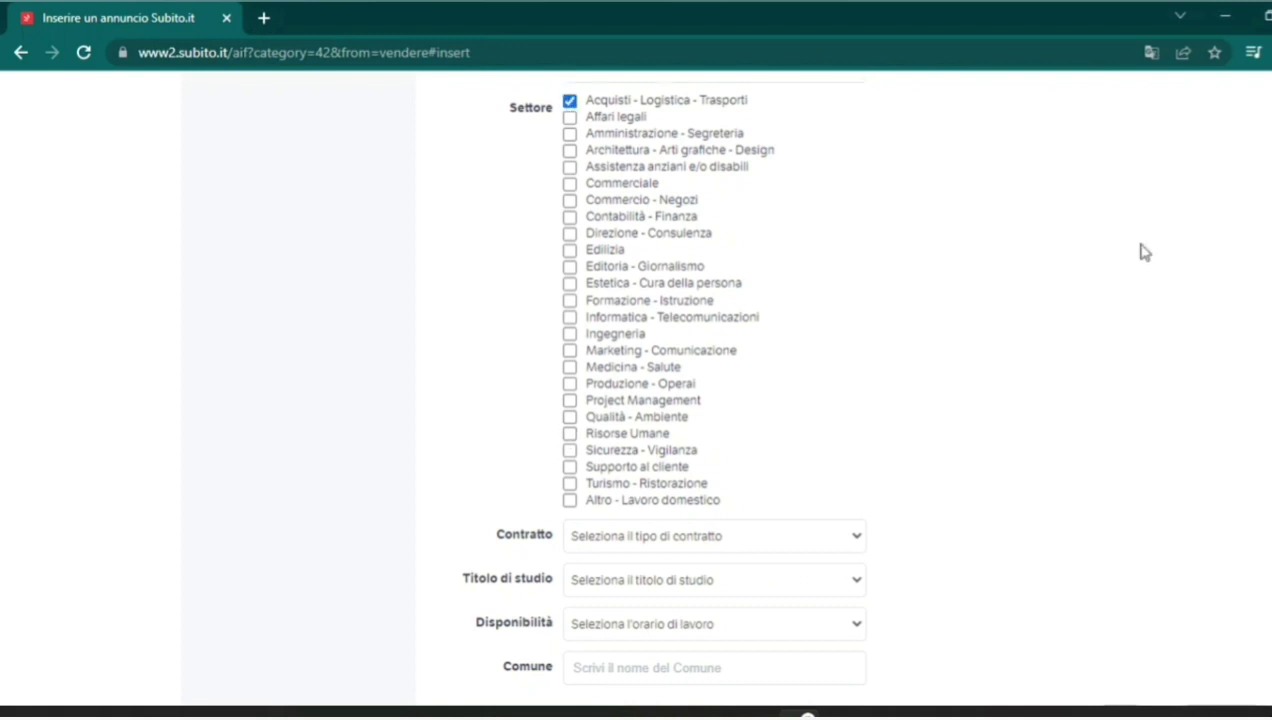
{"action": "scroll", "coordinate": [1144, 249], "scroll_direction": "down", "scroll_amount": 2}
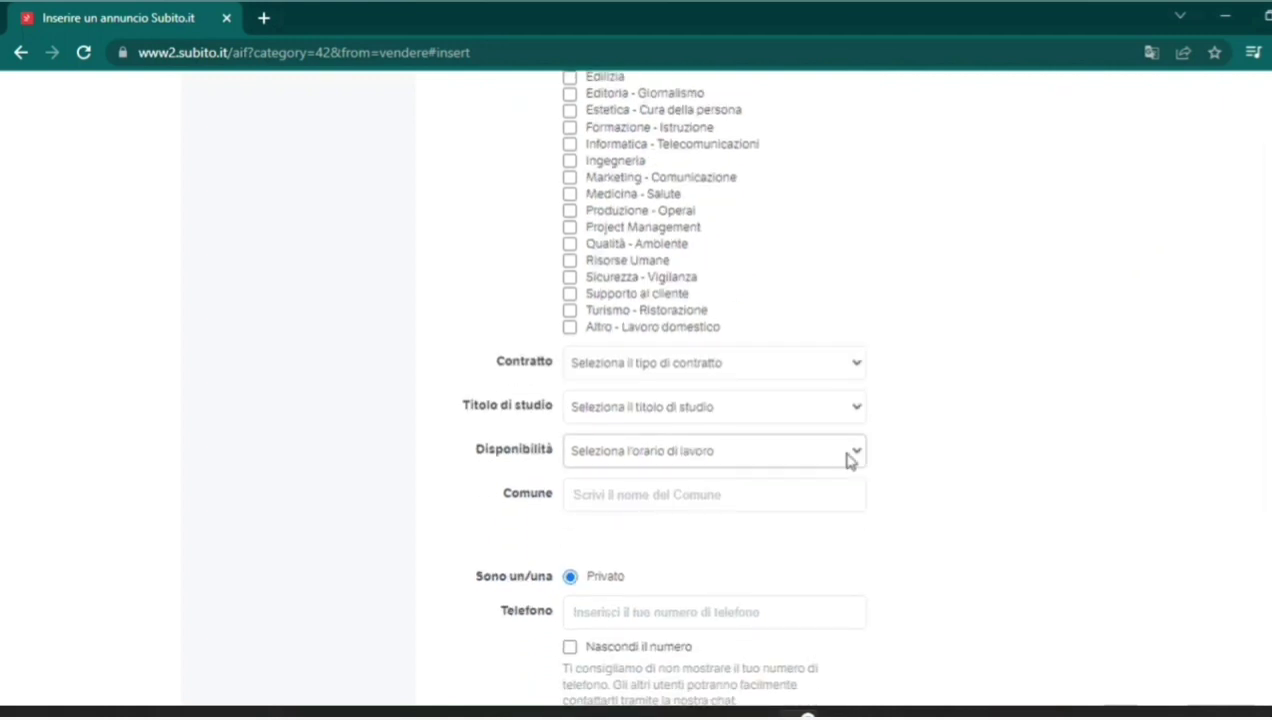
{"action": "left_click", "coordinate": [778, 364]}
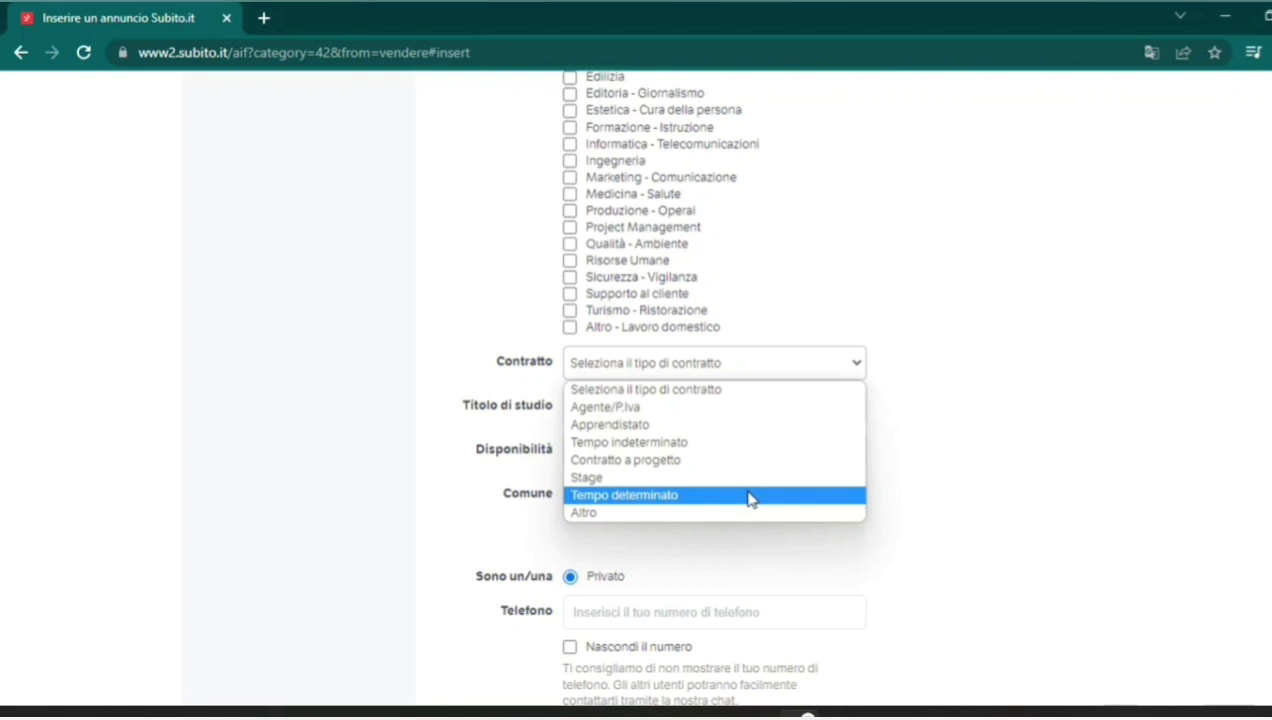
Set the contract to Tempo indeterminato and the study level to Diploma di Maturita'.
{"action": "left_click", "coordinate": [752, 496]}
{"action": "left_click", "coordinate": [769, 368]}
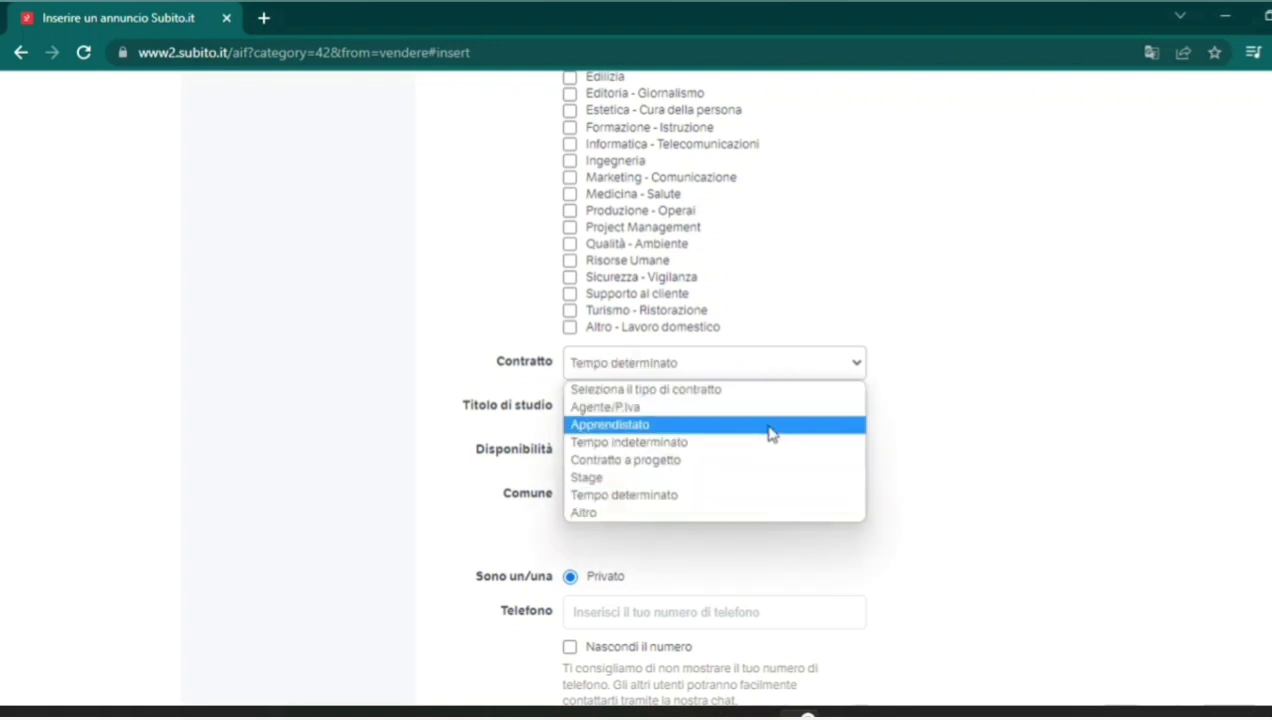
{"action": "left_click", "coordinate": [767, 443]}
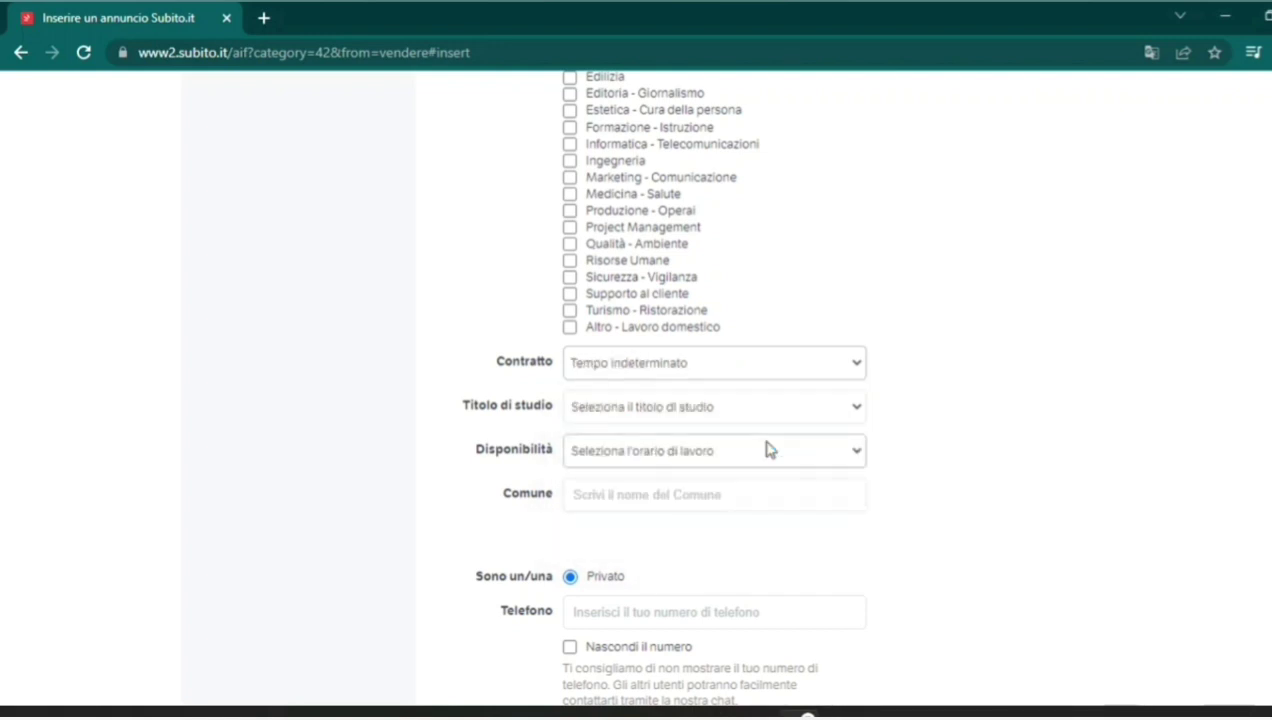
{"action": "left_click", "coordinate": [758, 412]}
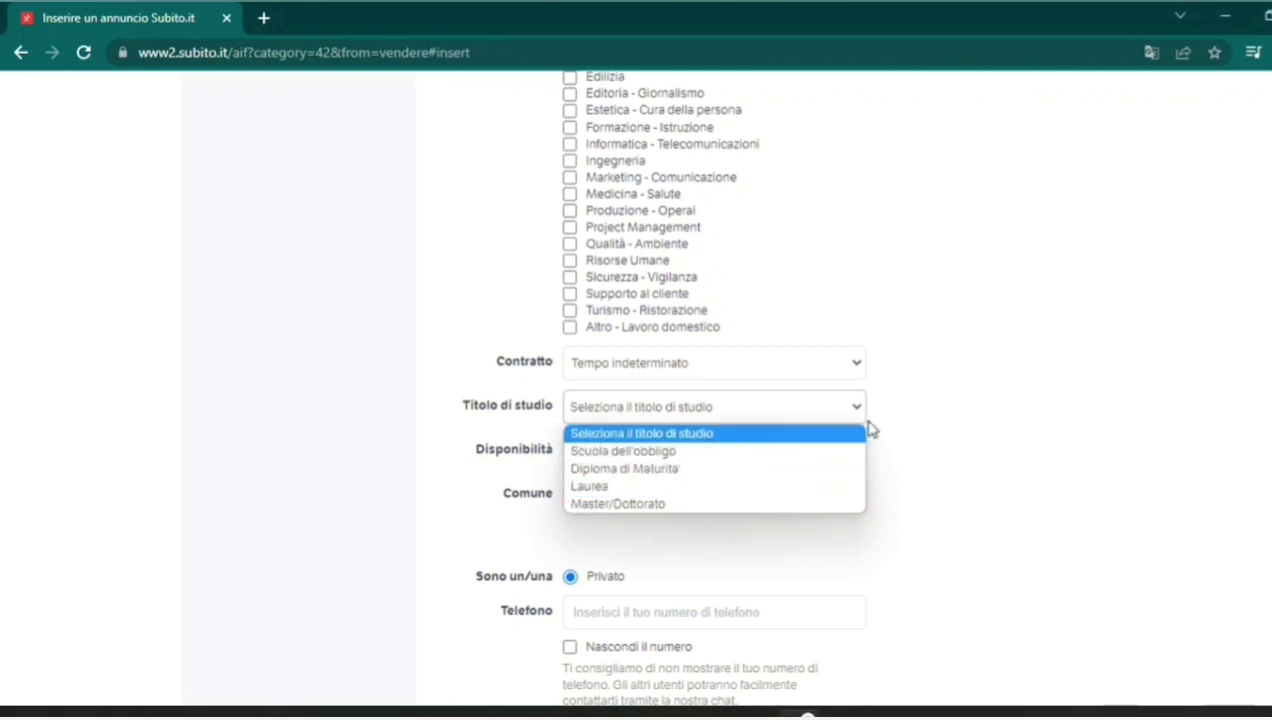
{"action": "left_click", "coordinate": [611, 488]}
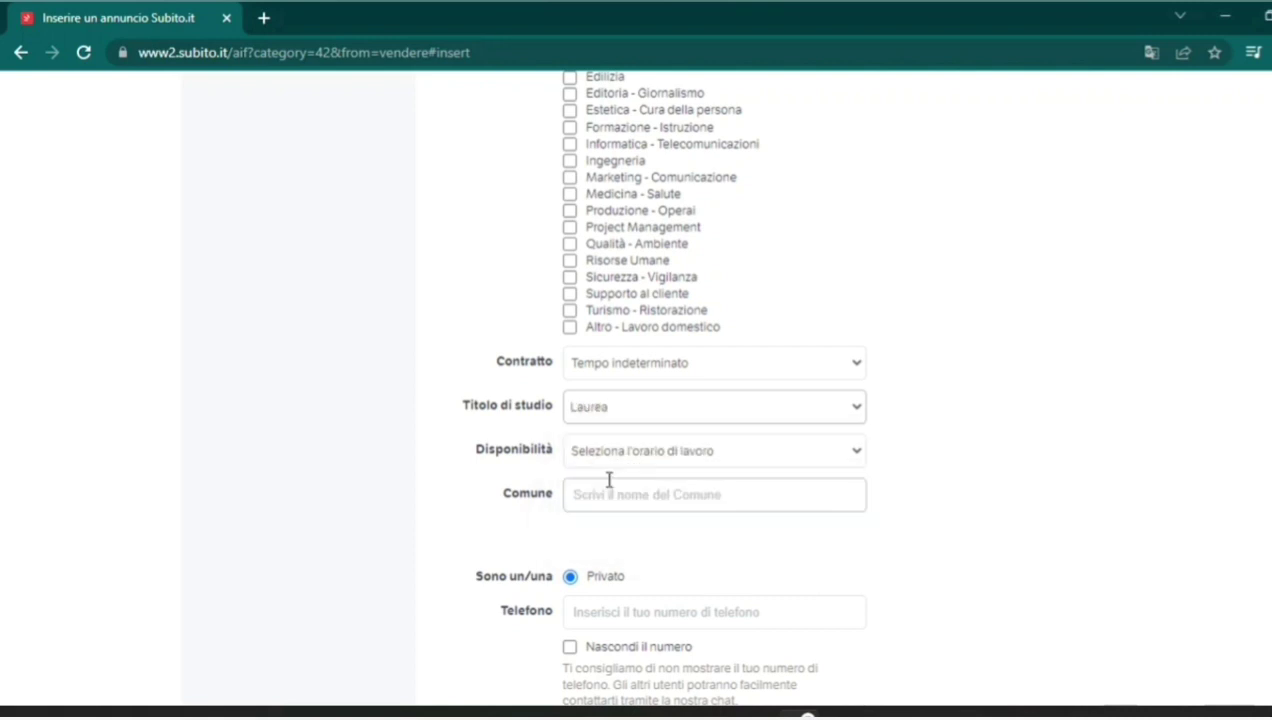
{"action": "left_click", "coordinate": [757, 412]}
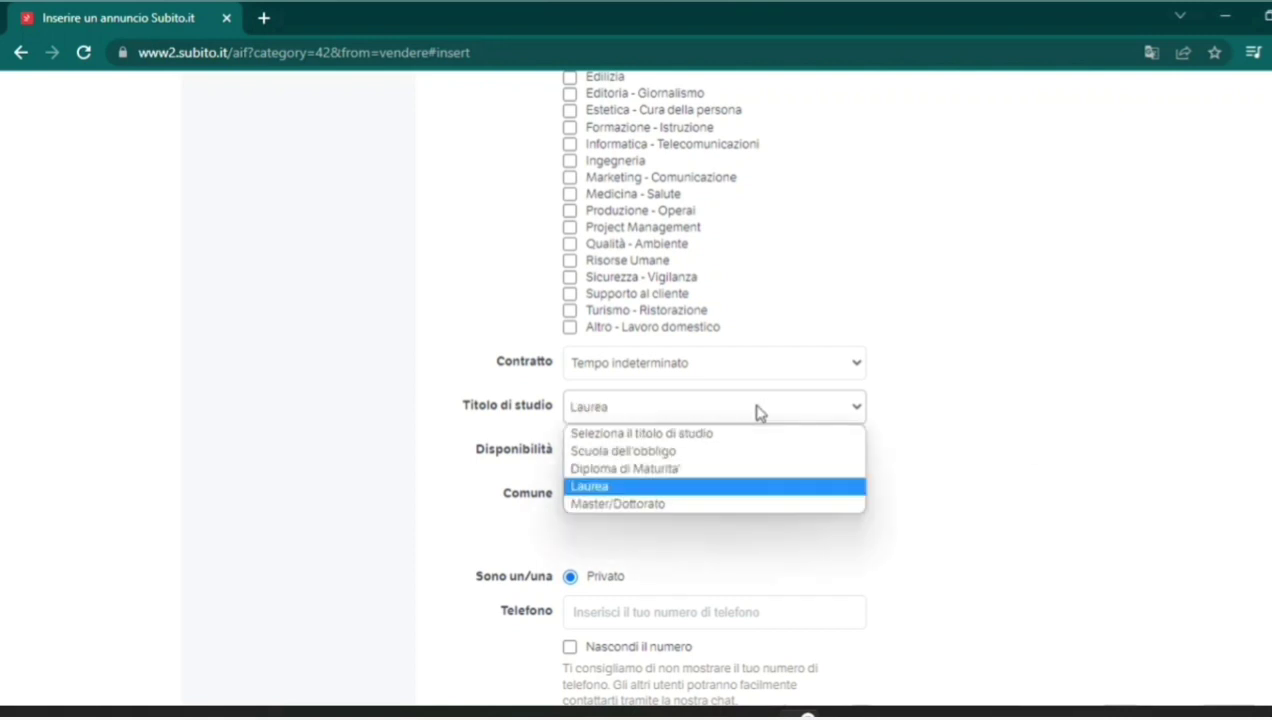
{"action": "left_click", "coordinate": [729, 469]}
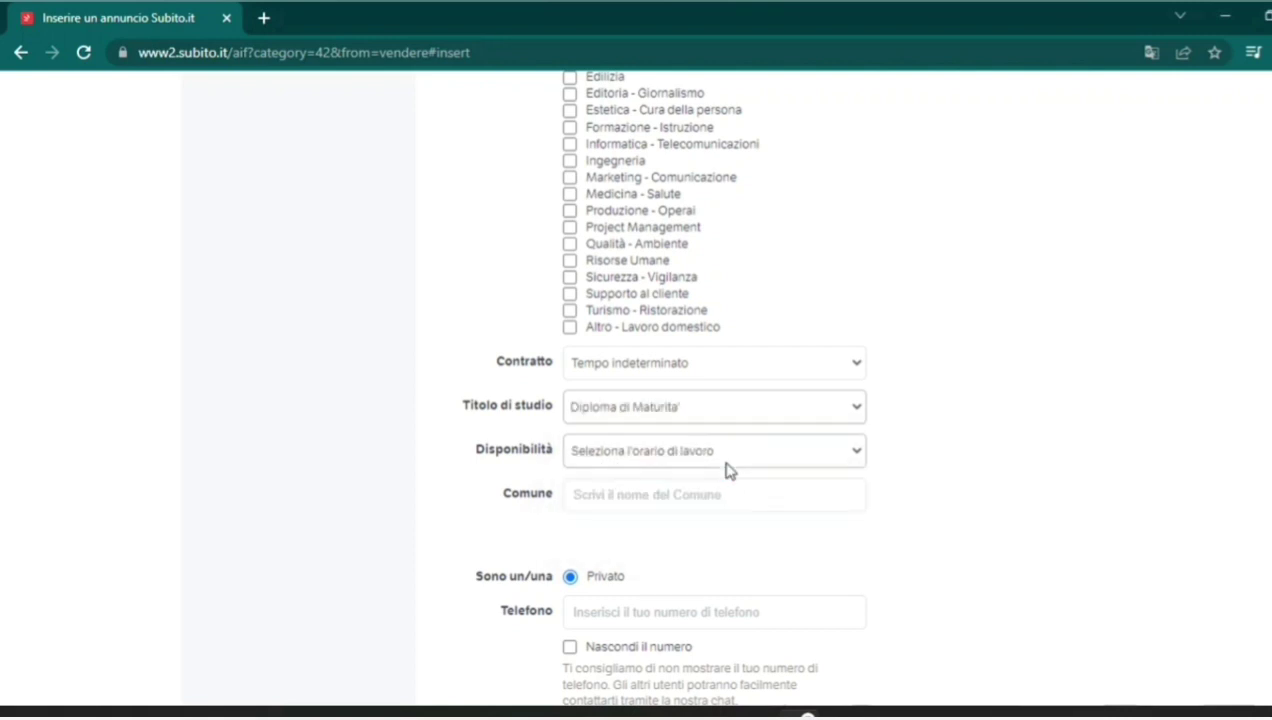
Set work availability to Full time.
{"action": "left_click", "coordinate": [665, 458]}
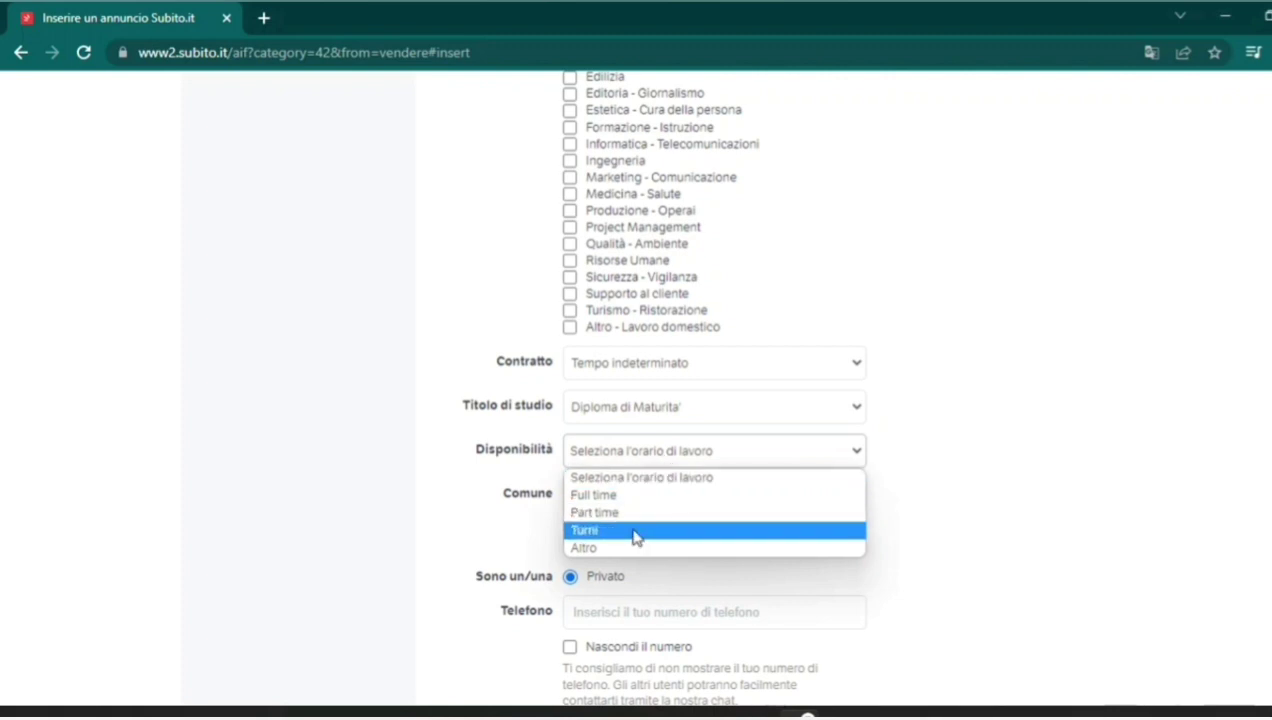
{"action": "left_click", "coordinate": [630, 500]}
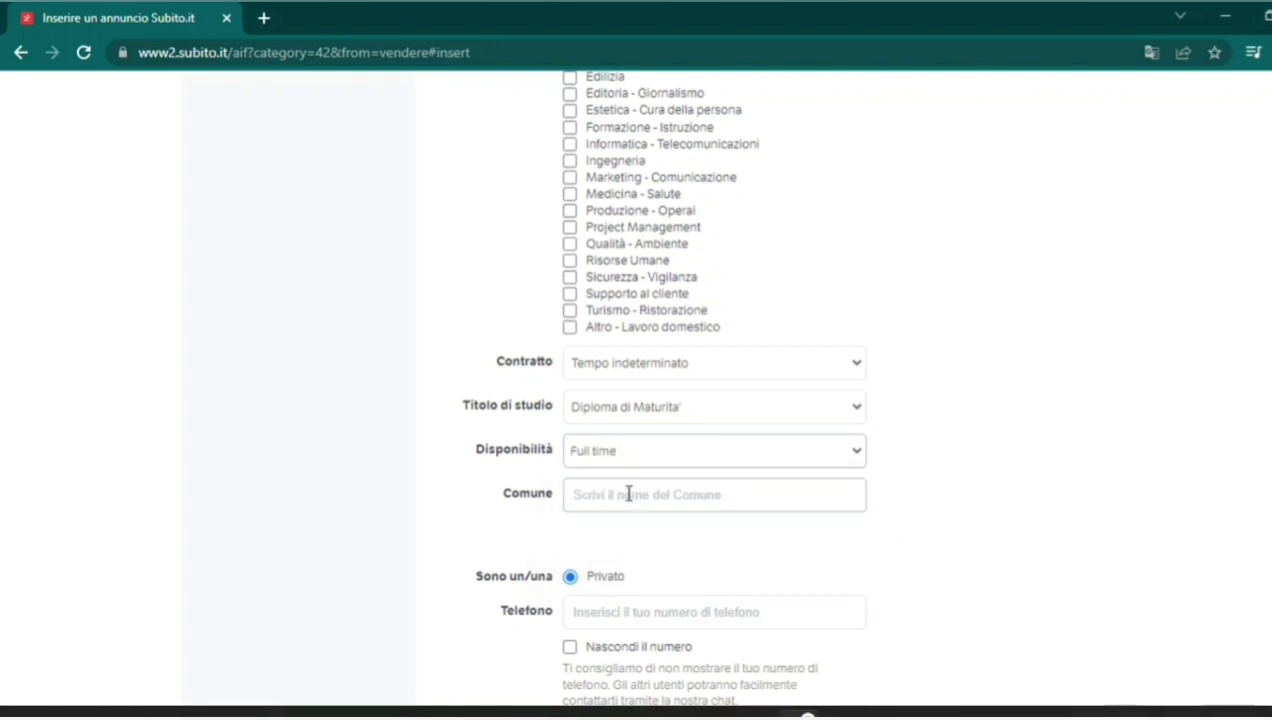
{"action": "left_click", "coordinate": [842, 495]}
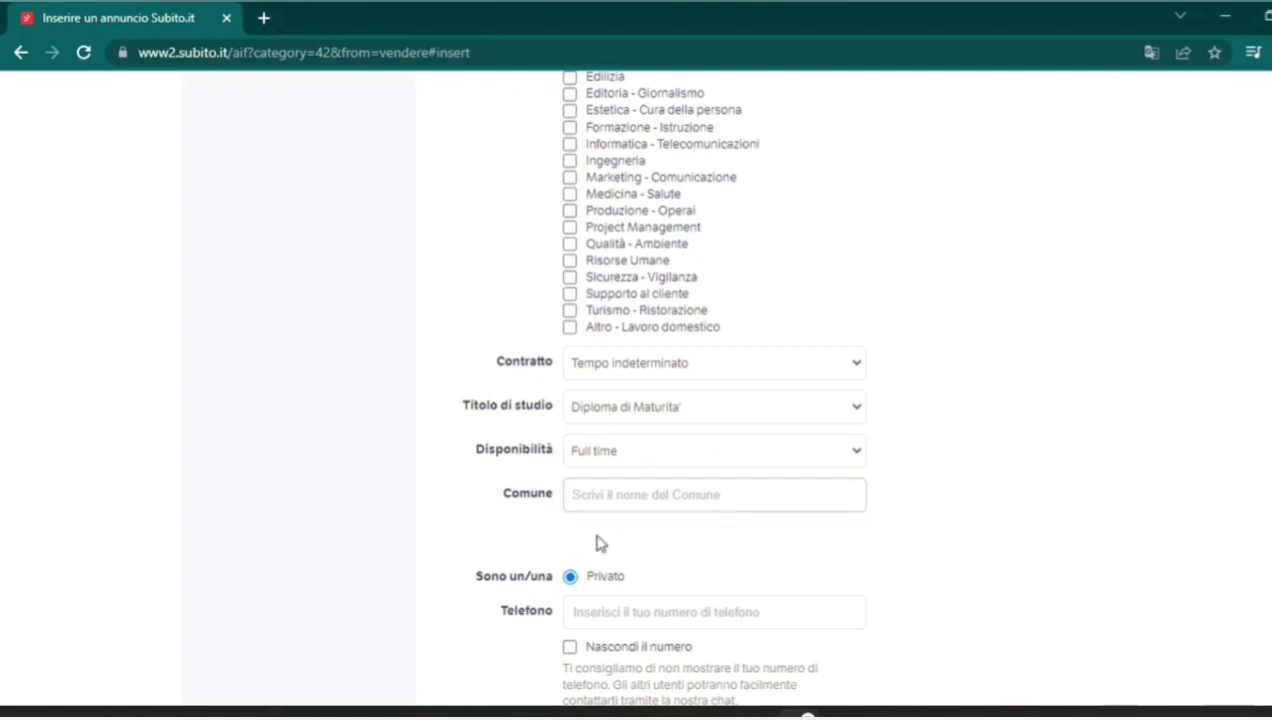
After a blocked attempt to continue, enter 'Addetto contabile' as the desired role.
{"action": "scroll", "coordinate": [664, 392], "scroll_direction": "down", "scroll_amount": 3}
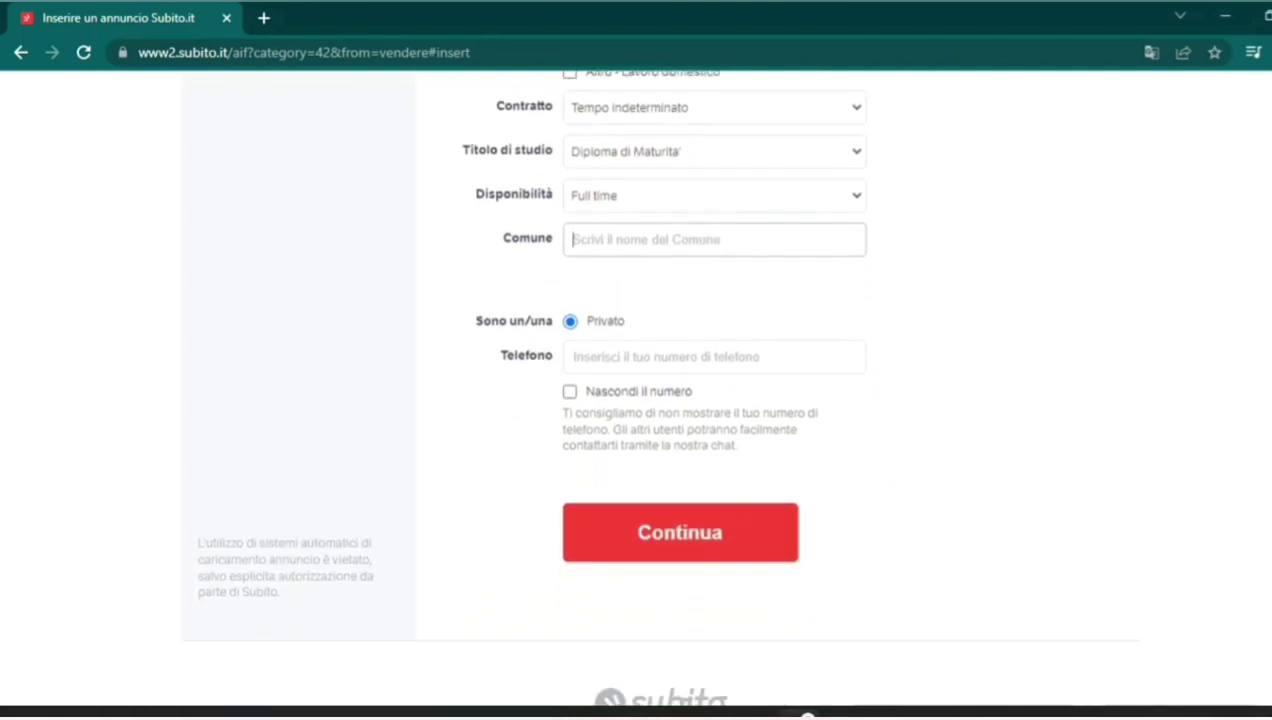
{"action": "left_click", "coordinate": [613, 360]}
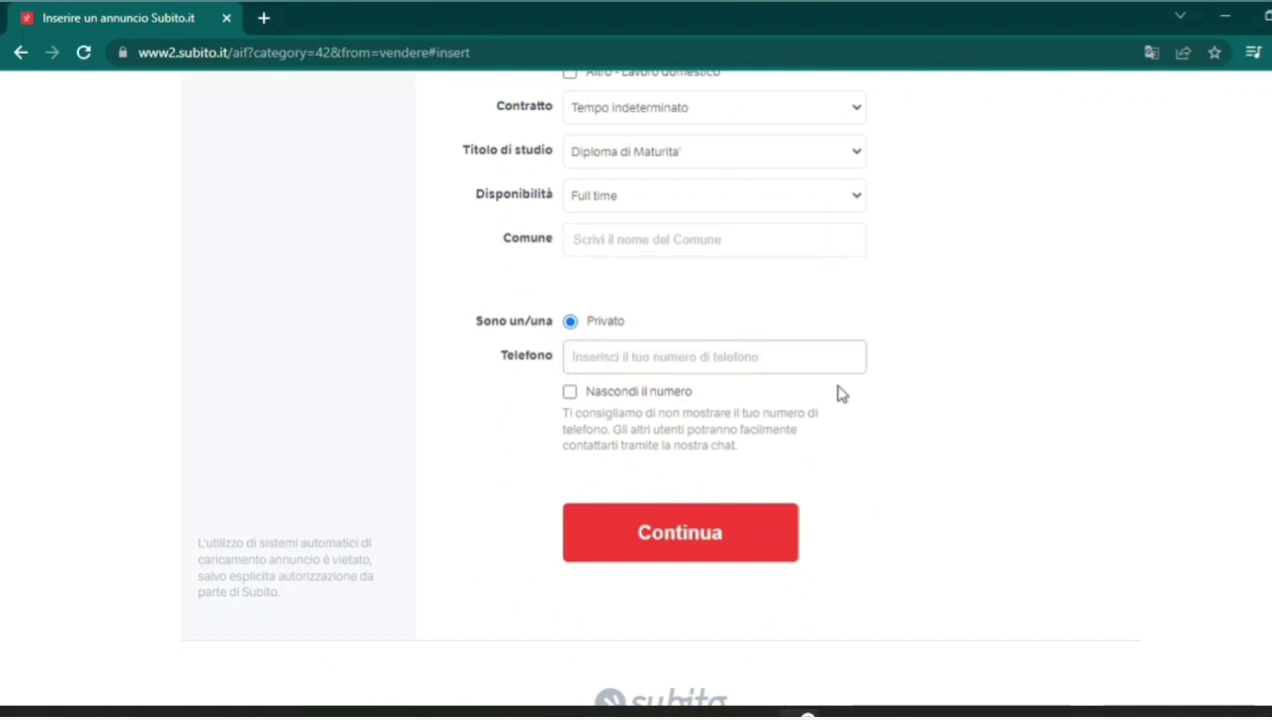
{"action": "left_click", "coordinate": [735, 550]}
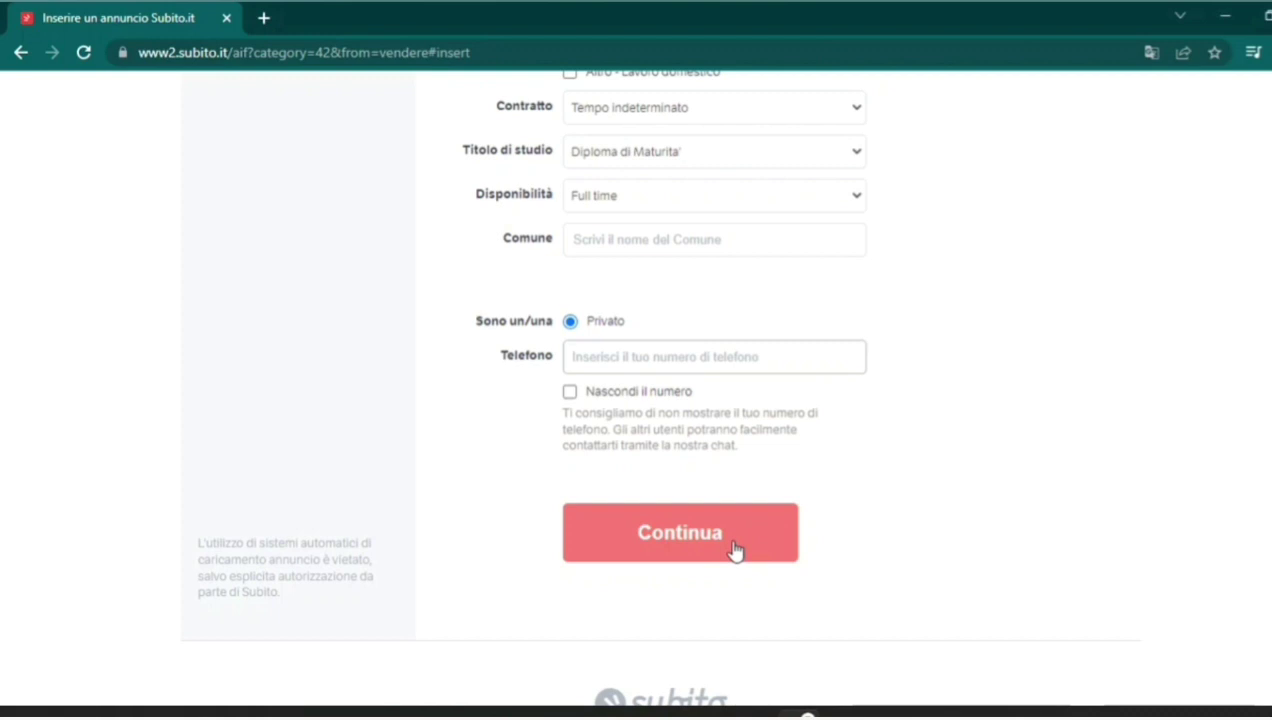
{"action": "left_click", "coordinate": [735, 550]}
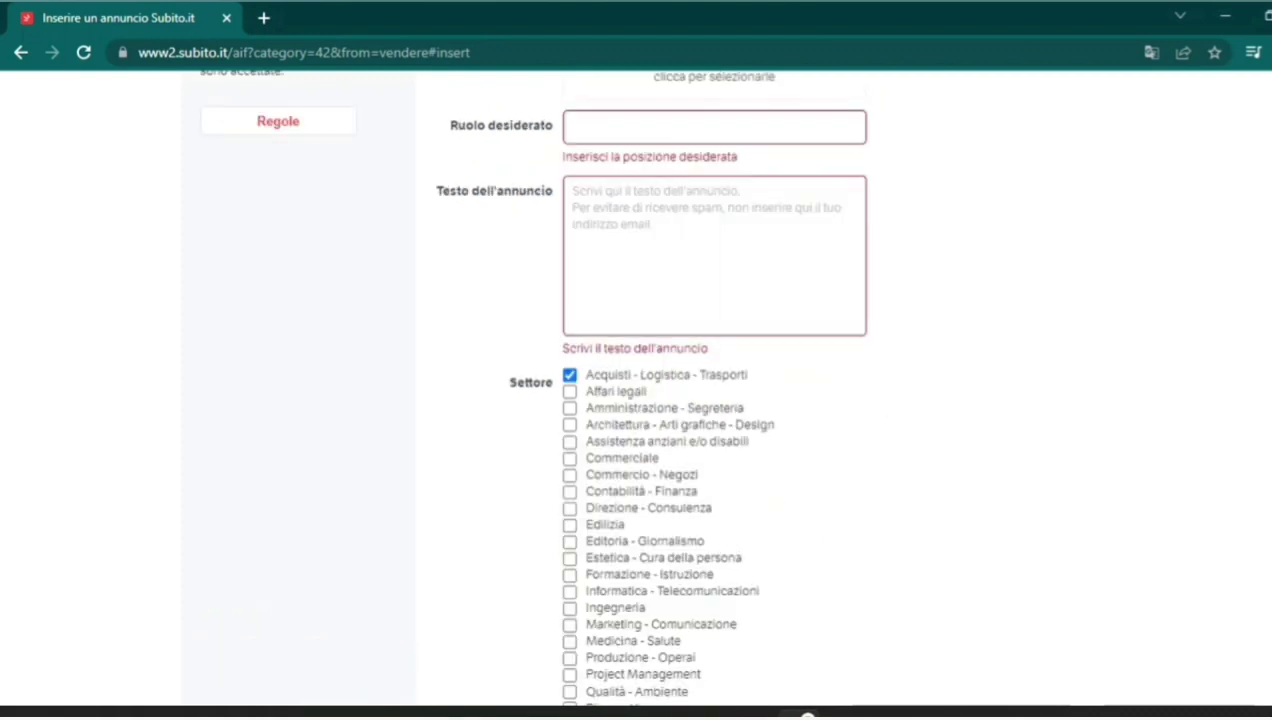
{"action": "scroll", "coordinate": [710, 500], "scroll_direction": "up", "scroll_amount": 3}
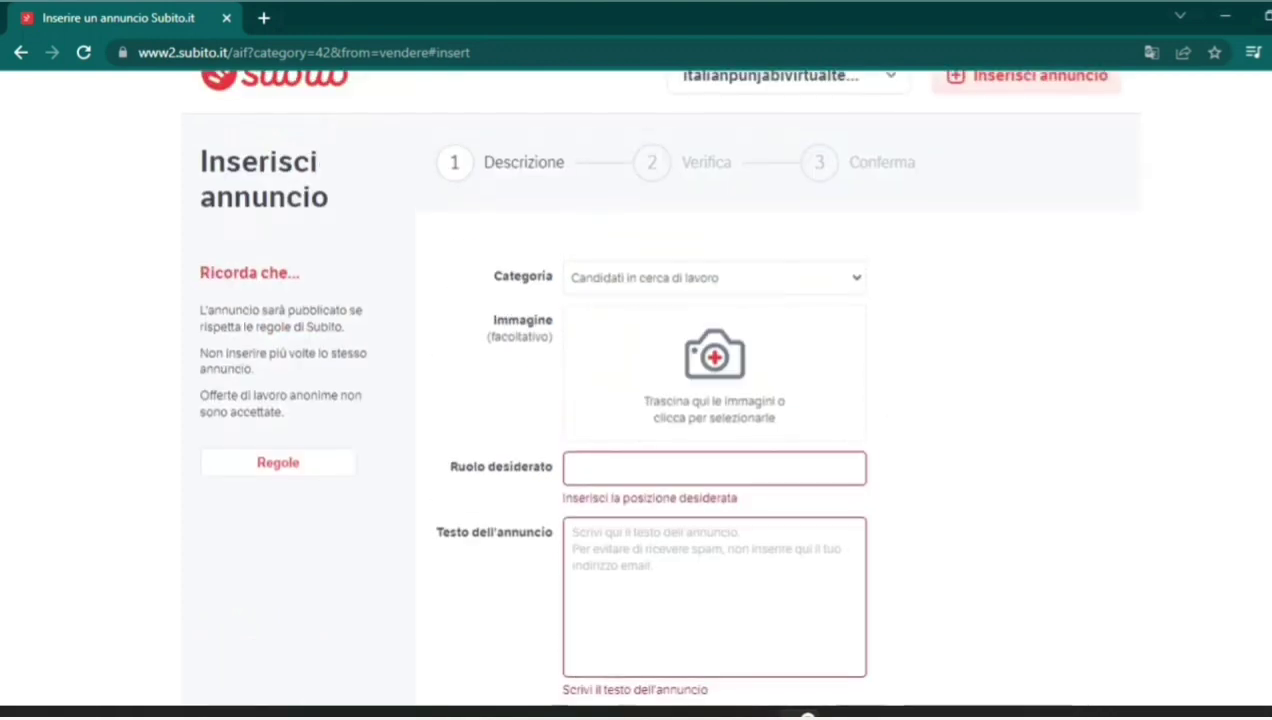
{"action": "left_click", "coordinate": [686, 466]}
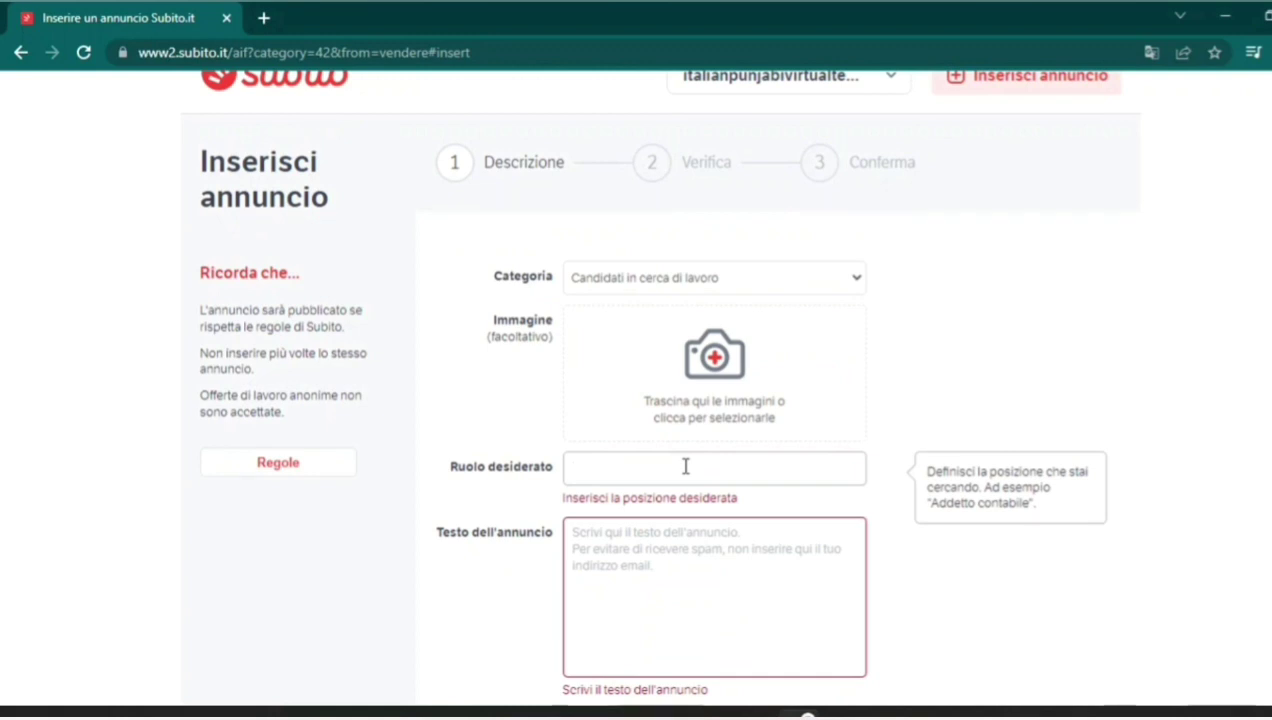
{"action": "type", "text": "A"}
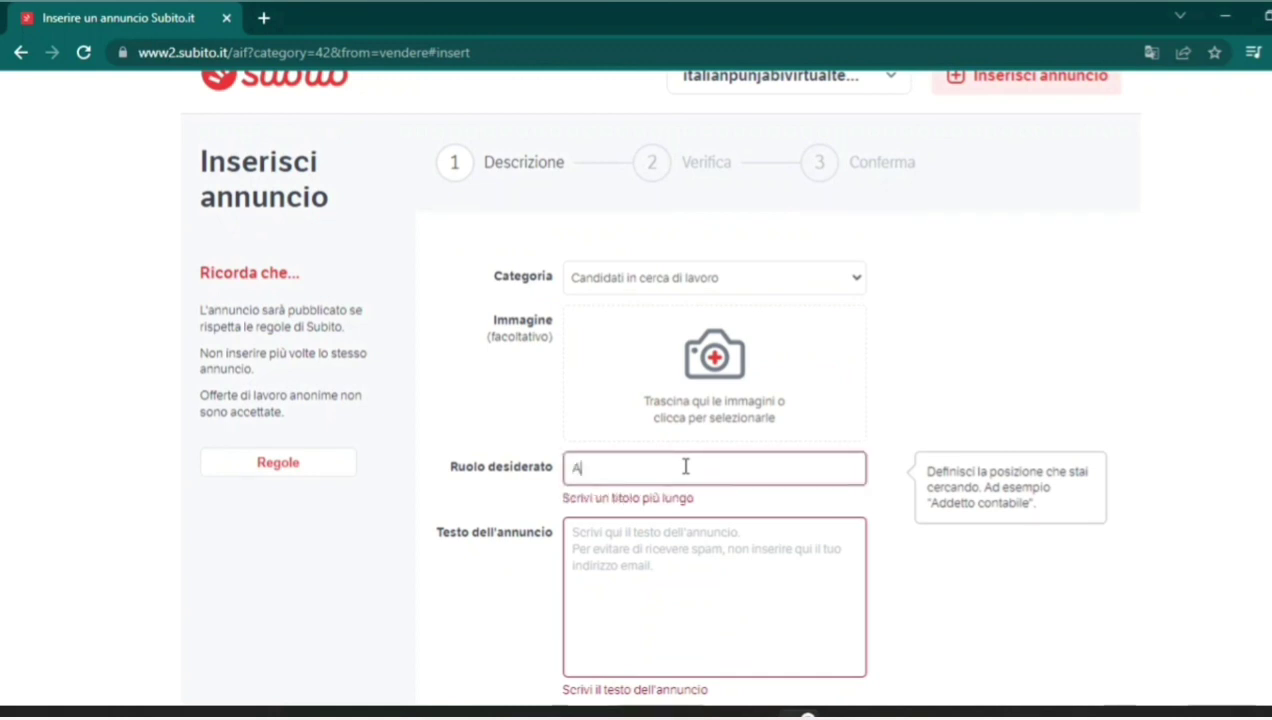
{"action": "type", "text": "ddetto contabile"}
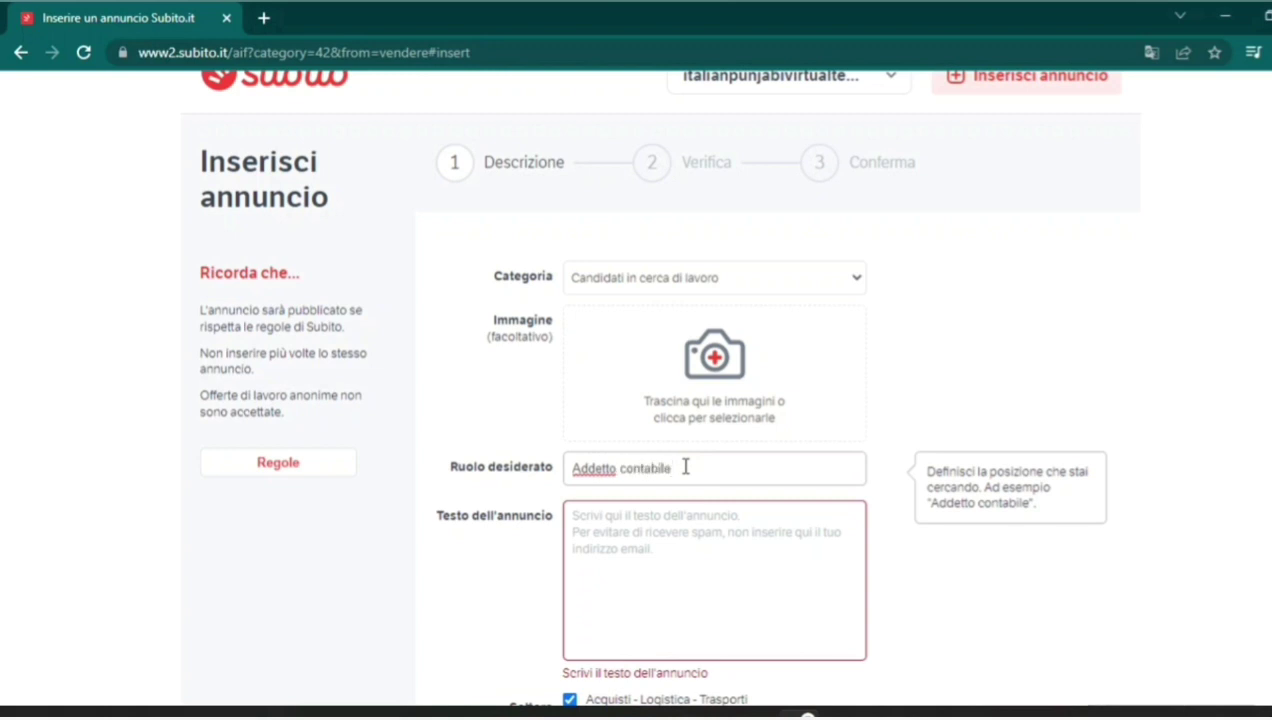
Write the ad text 'Ho lavorato come ....' and 'Sto cercando un lavoro diverso' on separate lines.
{"action": "left_click", "coordinate": [666, 552]}
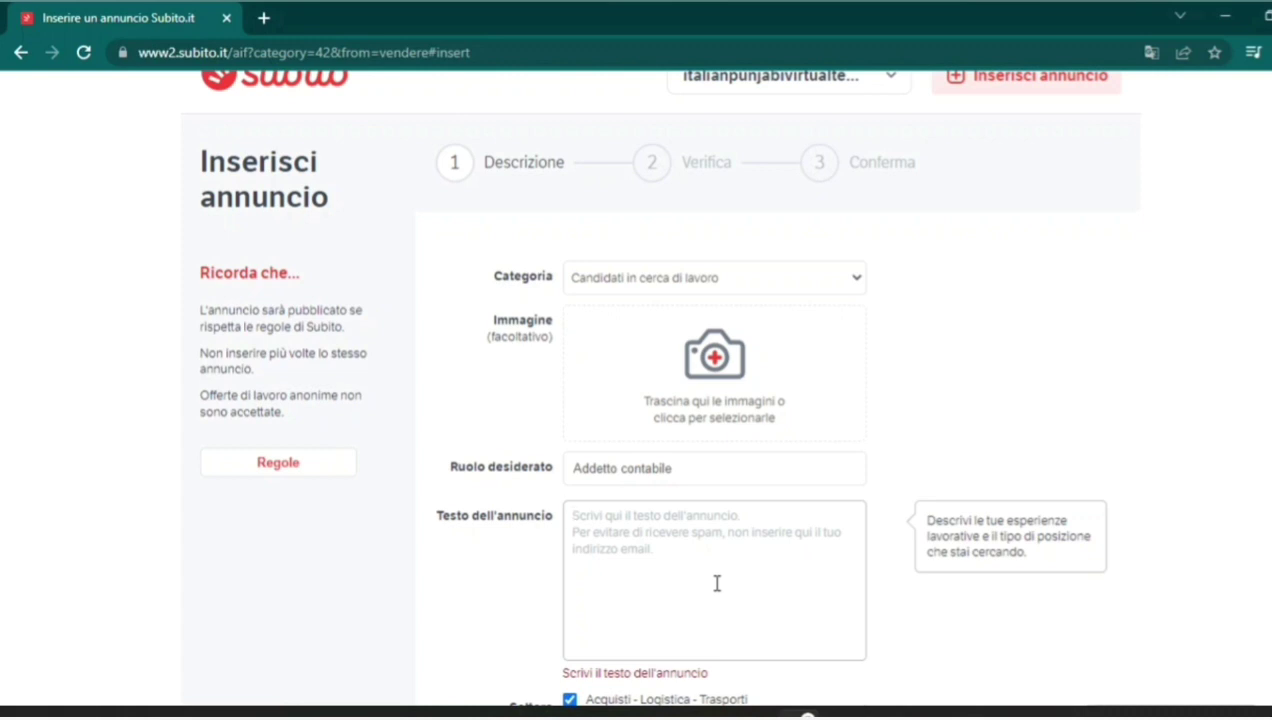
{"action": "type", "text": "H"}
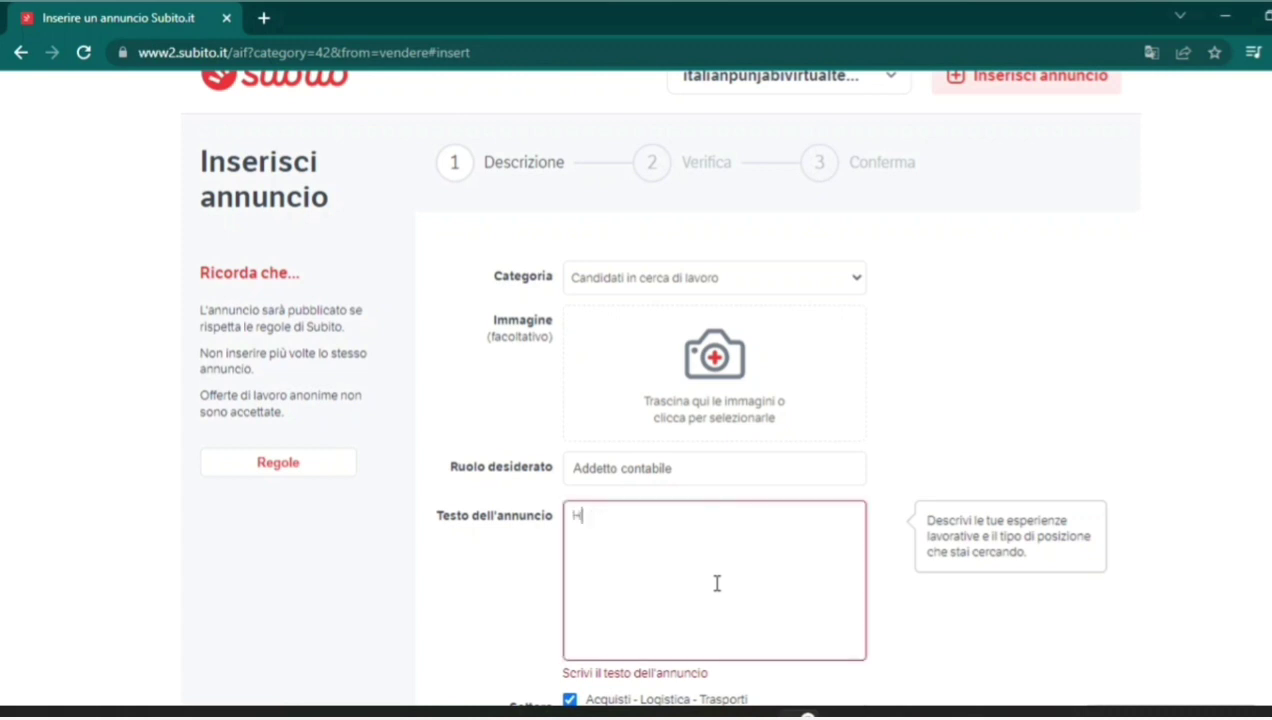
{"action": "type", "text": "o lavo"}
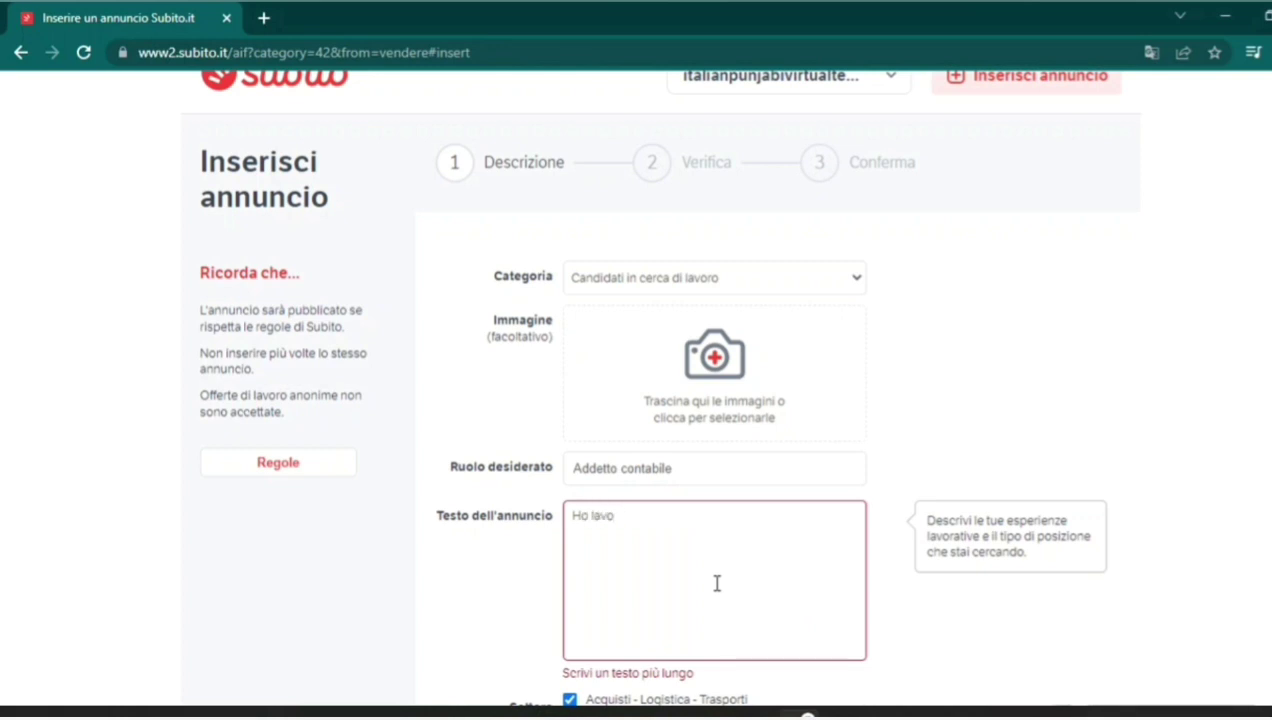
{"action": "type", "text": "rato come"}
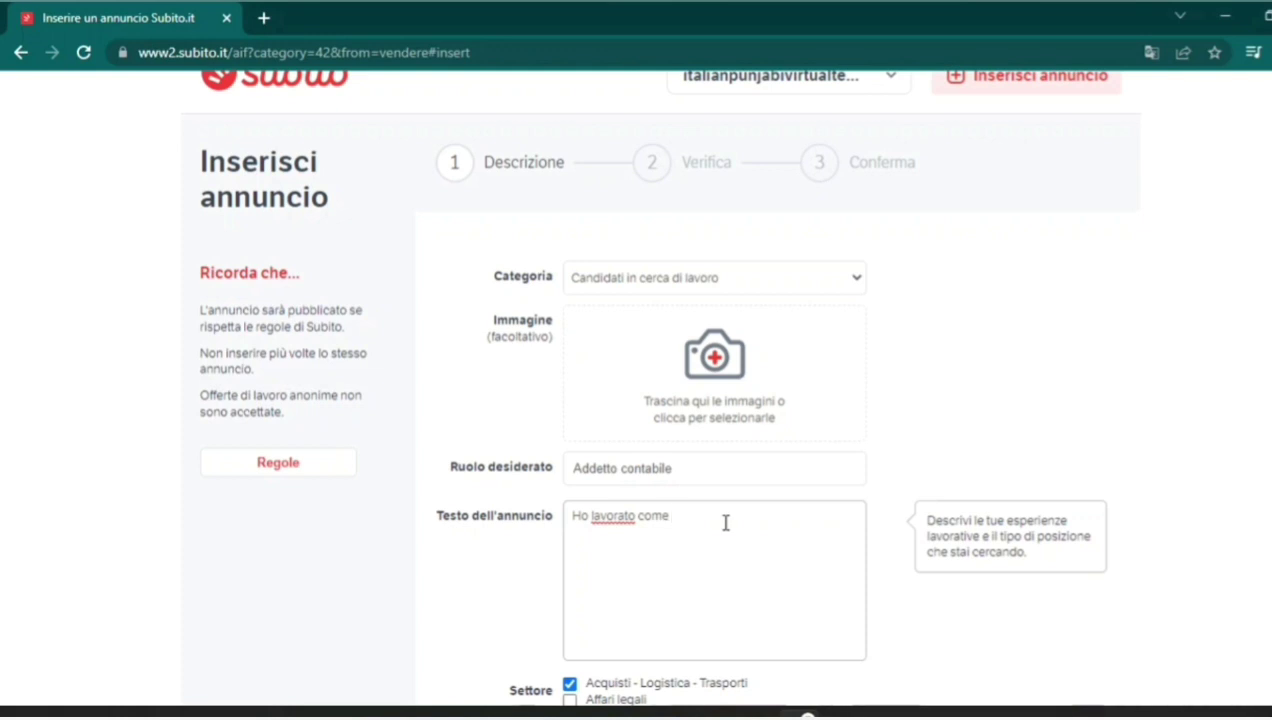
{"action": "type", "text": "...."}
{"action": "key", "text": "Return"}
{"action": "type", "text": "Sto cercando"}
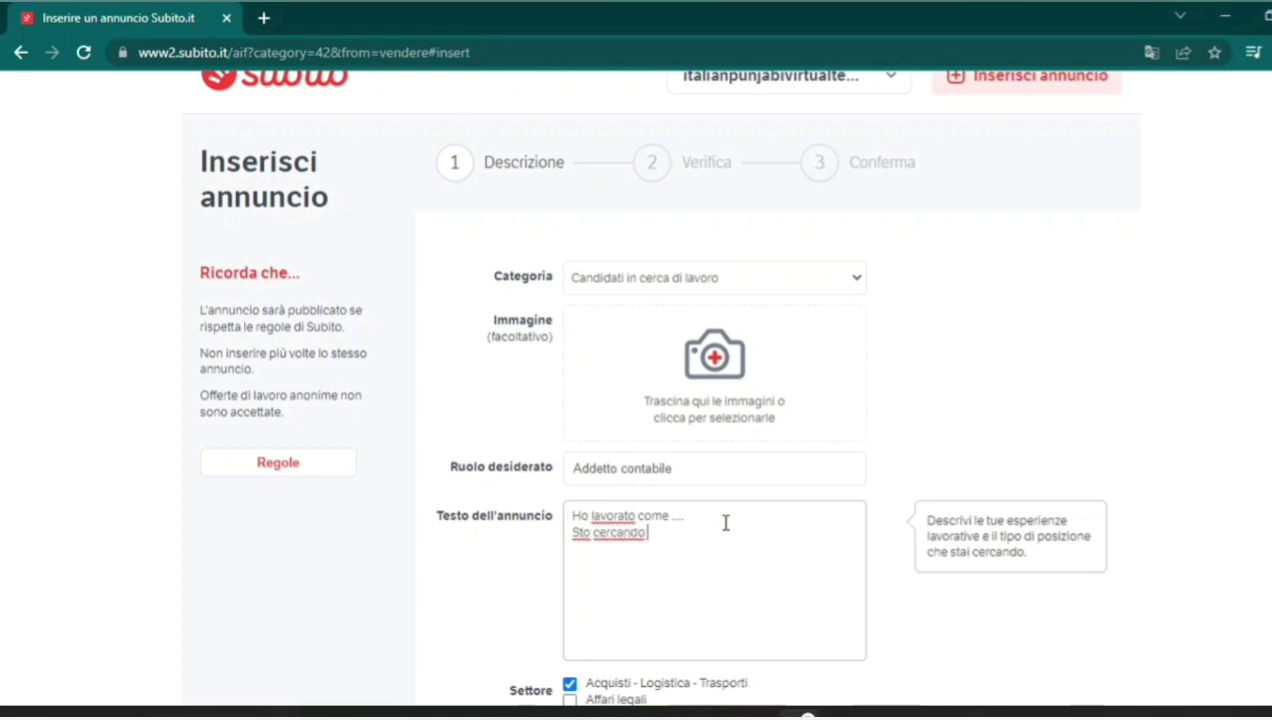
{"action": "type", "text": " un lavoro"}
{"action": "type", "text": "diverso"}
{"action": "key", "text": "Return"}
{"action": "scroll", "coordinate": [726, 522], "scroll_direction": "down", "scroll_amount": 4}
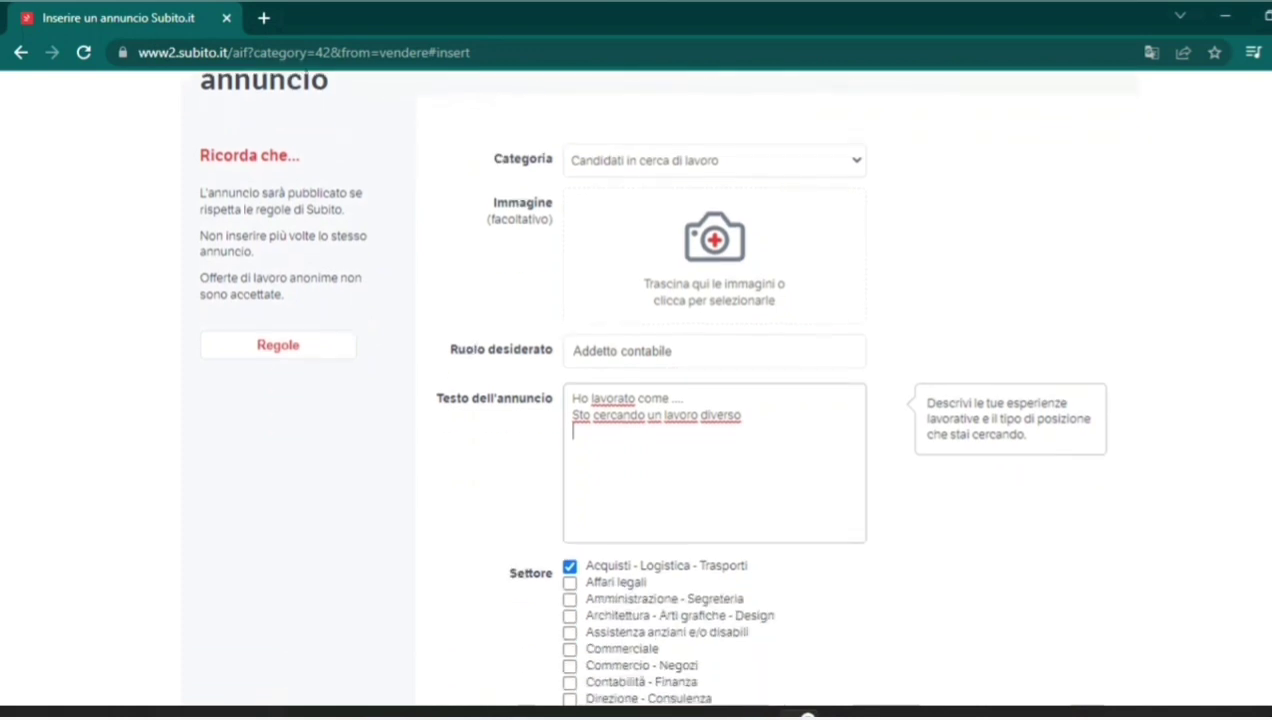
Fill in the municipality and phone number, ticking 'Nascondi il numero' to hide the phone.
{"action": "scroll", "coordinate": [714, 400], "scroll_direction": "down", "scroll_amount": 5}
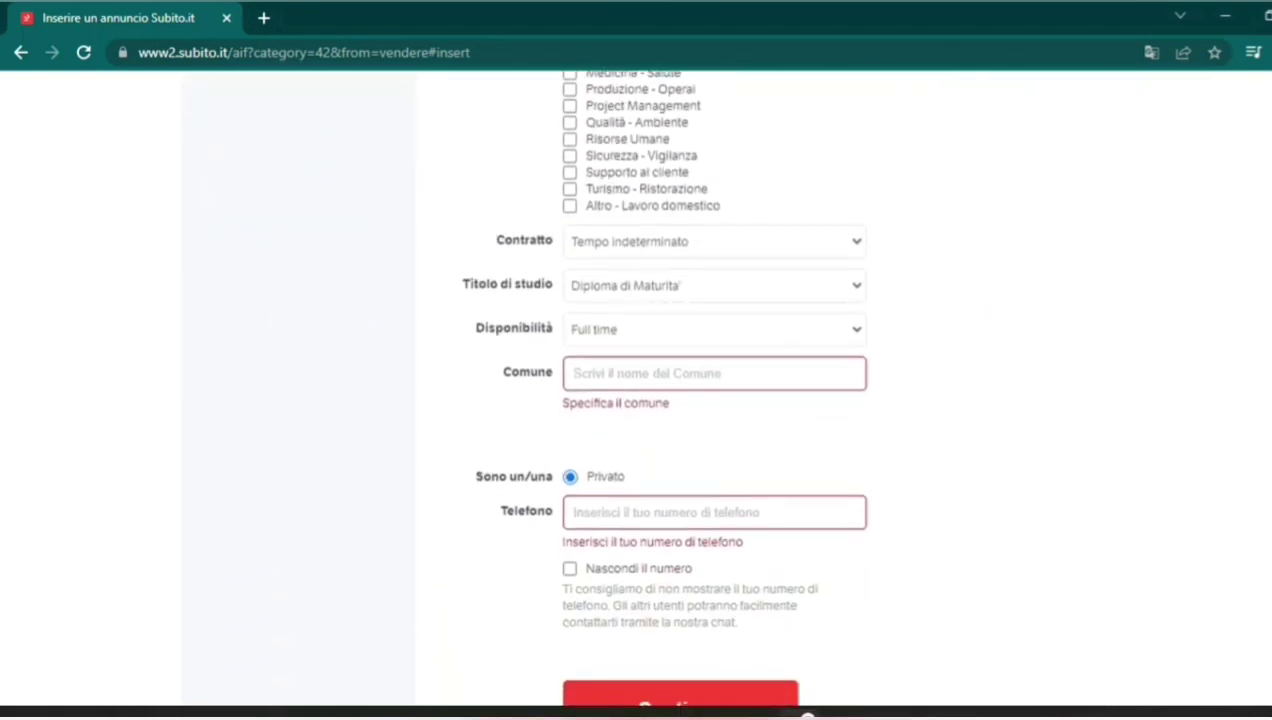
{"action": "left_click", "coordinate": [821, 386]}
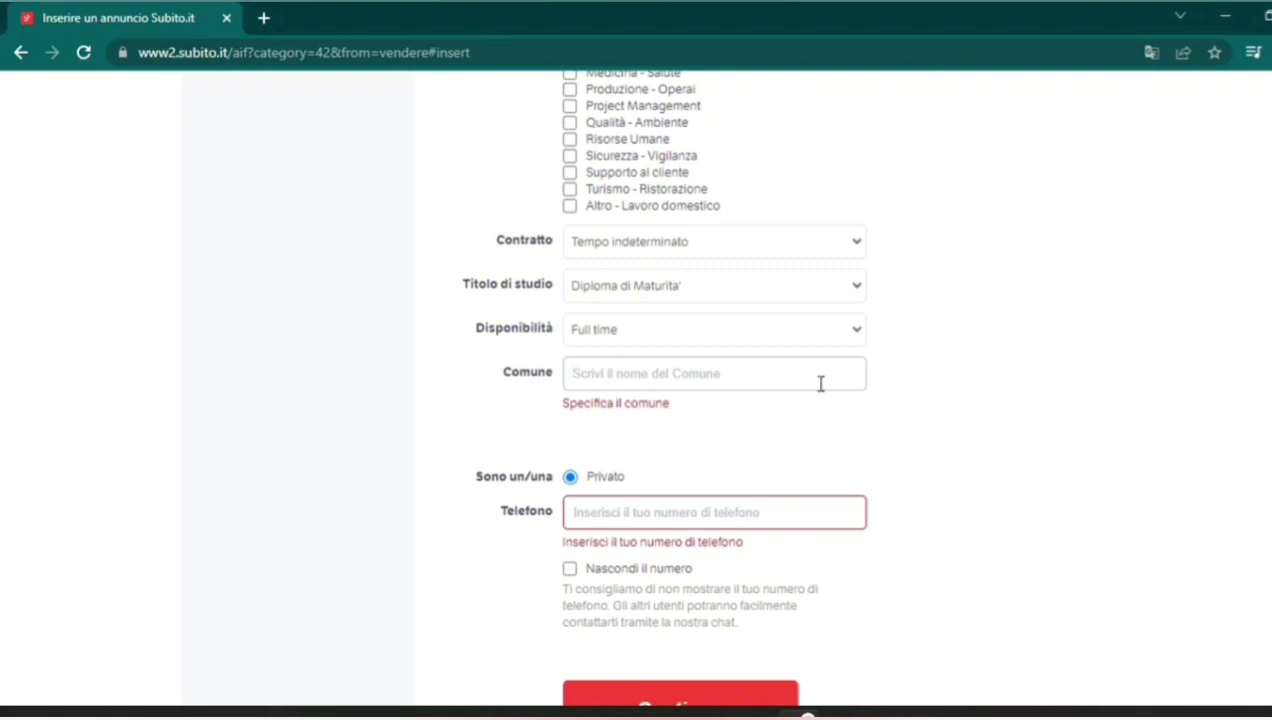
{"action": "left_click", "coordinate": [740, 514]}
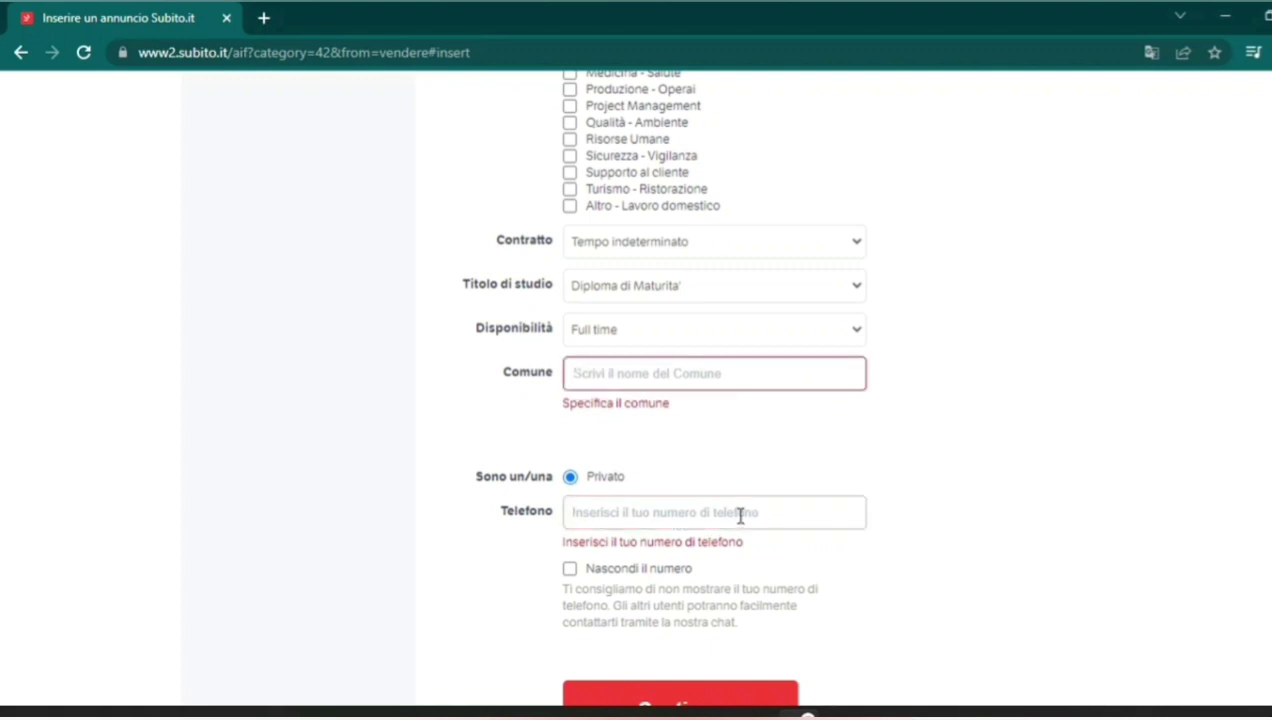
{"action": "left_click", "coordinate": [572, 572]}
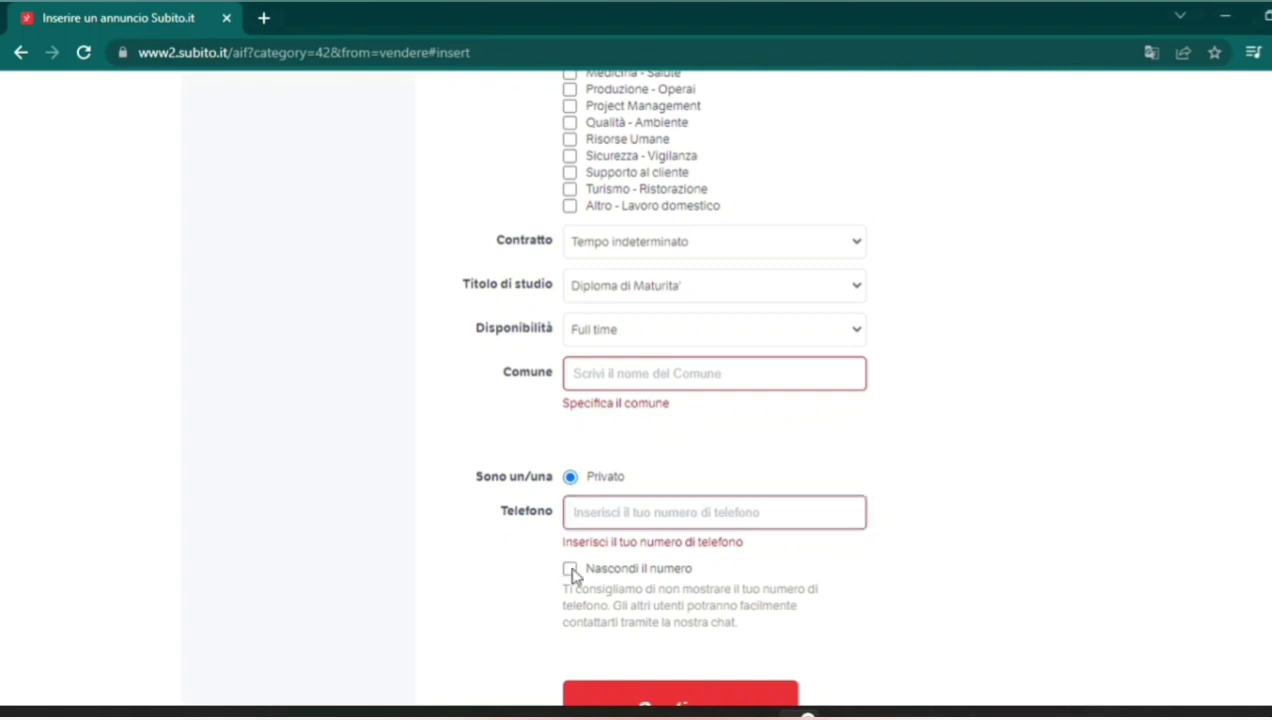
{"action": "left_click", "coordinate": [570, 569]}
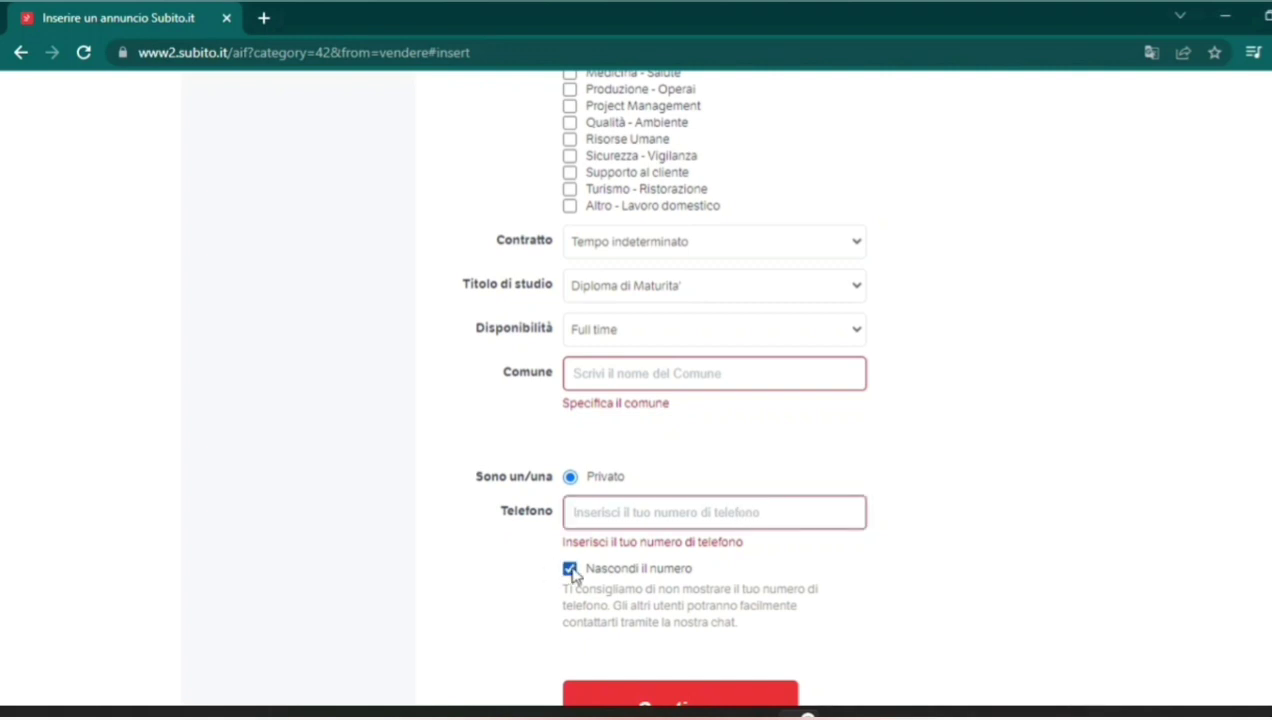
{"action": "left_click", "coordinate": [594, 518]}
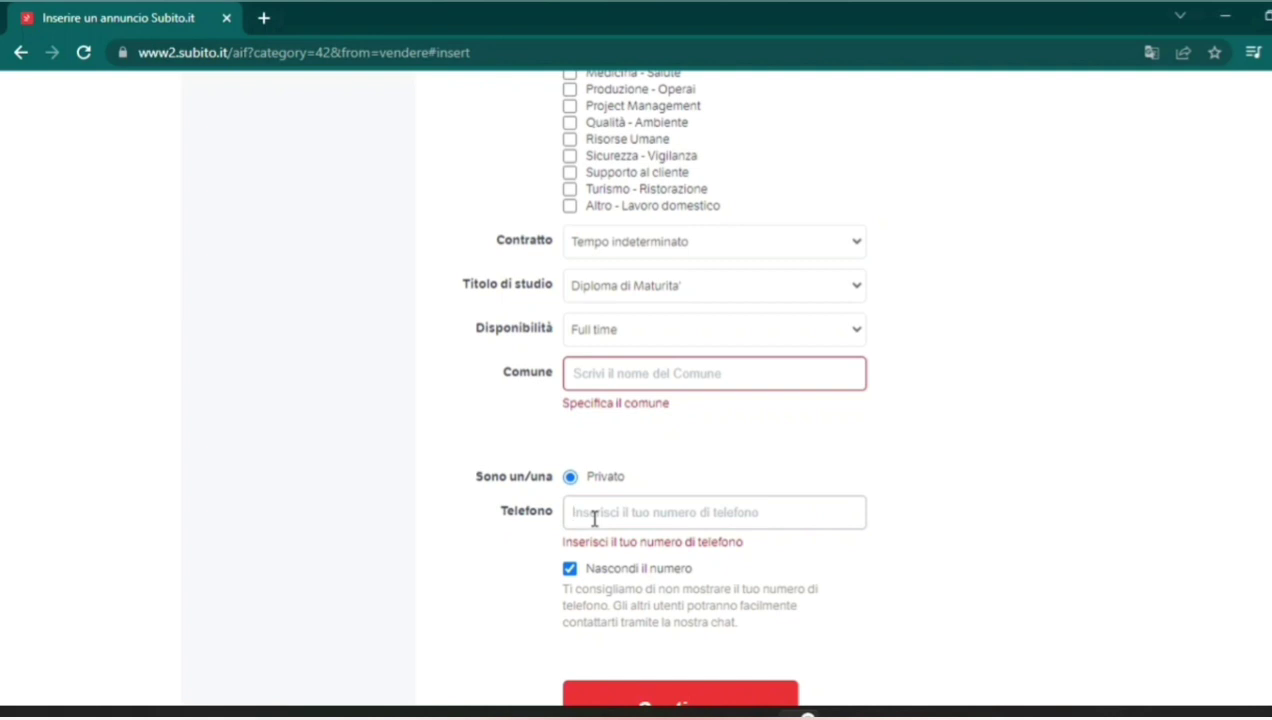
{"action": "mouse_move", "coordinate": [840, 714]}
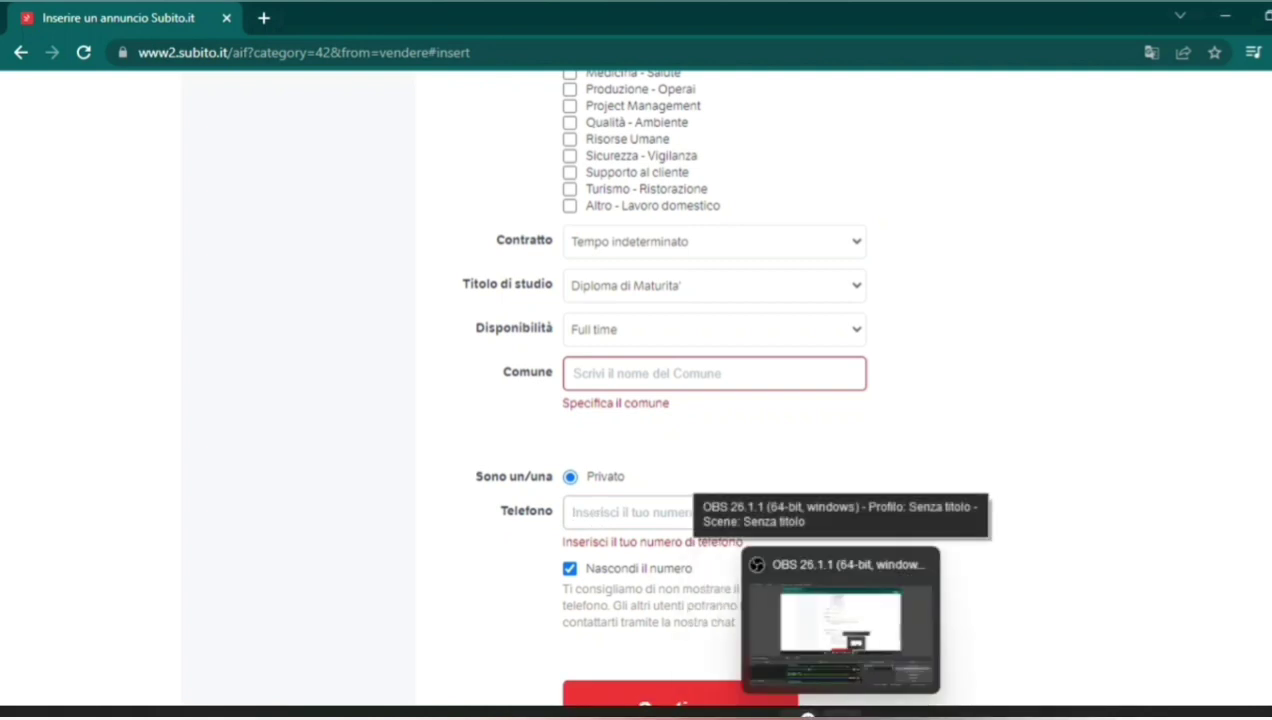
{"action": "left_click", "coordinate": [599, 380]}
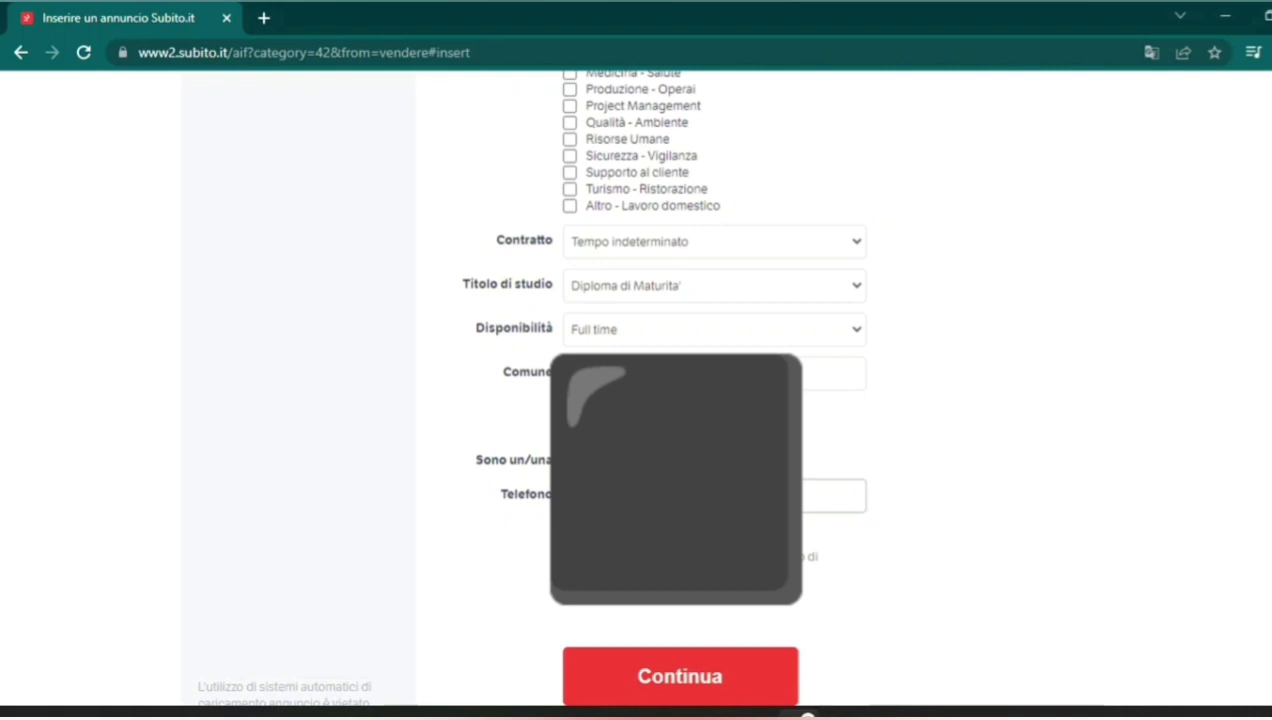
Proceed to the Verifica summary and publish the Addetto contabile ad with Inserisci annuncio.
{"action": "left_click", "coordinate": [673, 694]}
{"action": "scroll", "coordinate": [1079, 675], "scroll_direction": "down", "scroll_amount": 2}
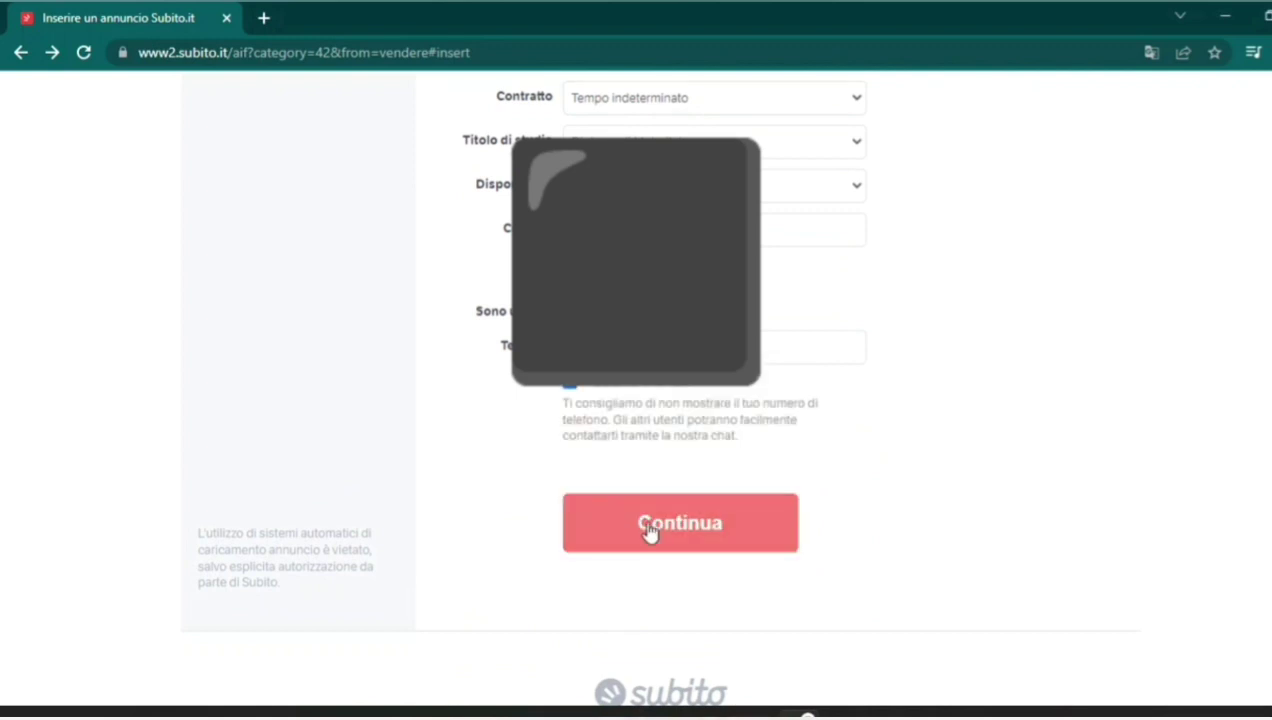
{"action": "left_click", "coordinate": [648, 529]}
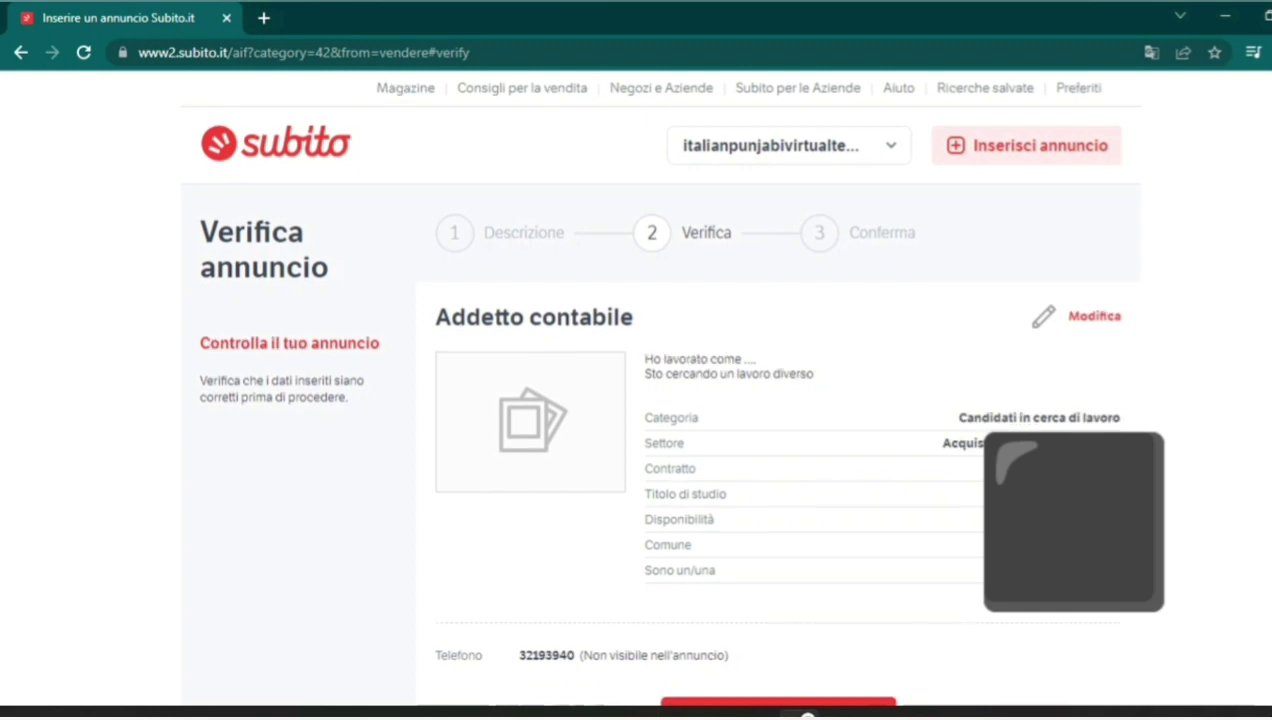
{"action": "scroll", "coordinate": [808, 715], "scroll_direction": "down", "scroll_amount": 2}
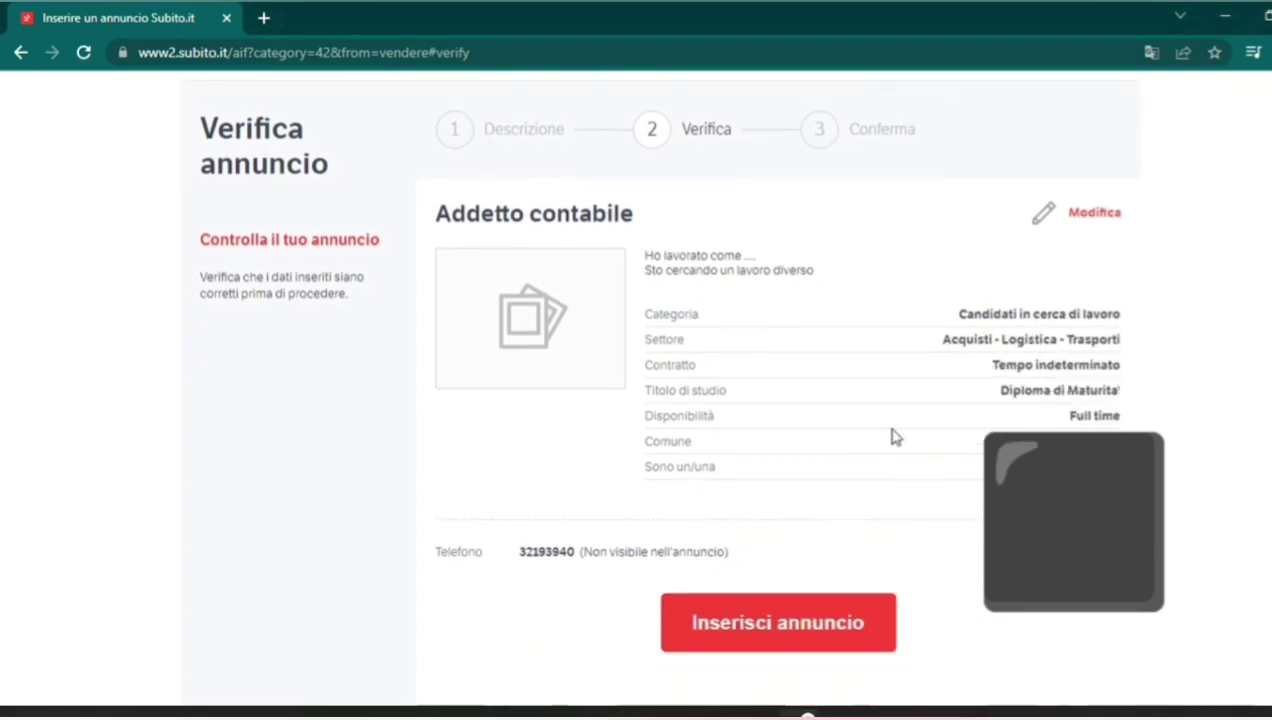
{"action": "left_click", "coordinate": [735, 645]}
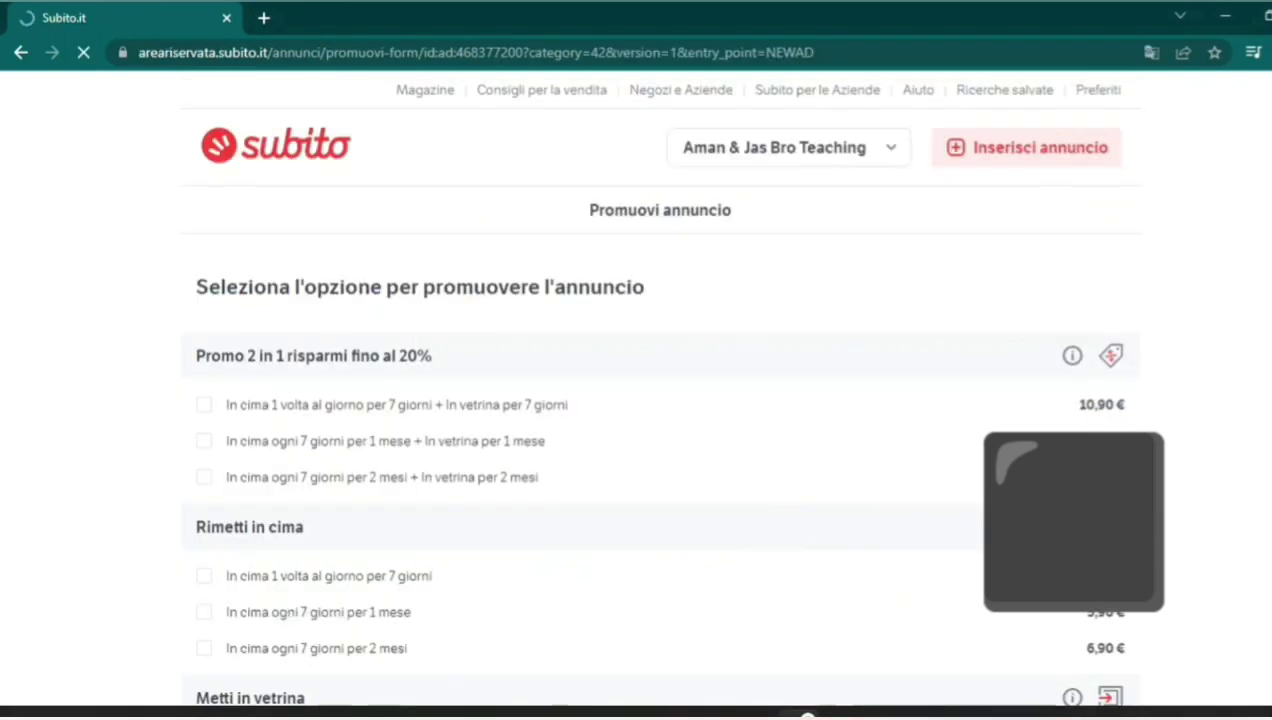
Leave every promotion unticked (total 0,00 €) and confirm with Prosegui.
{"action": "scroll", "coordinate": [855, 382], "scroll_direction": "down", "scroll_amount": 7}
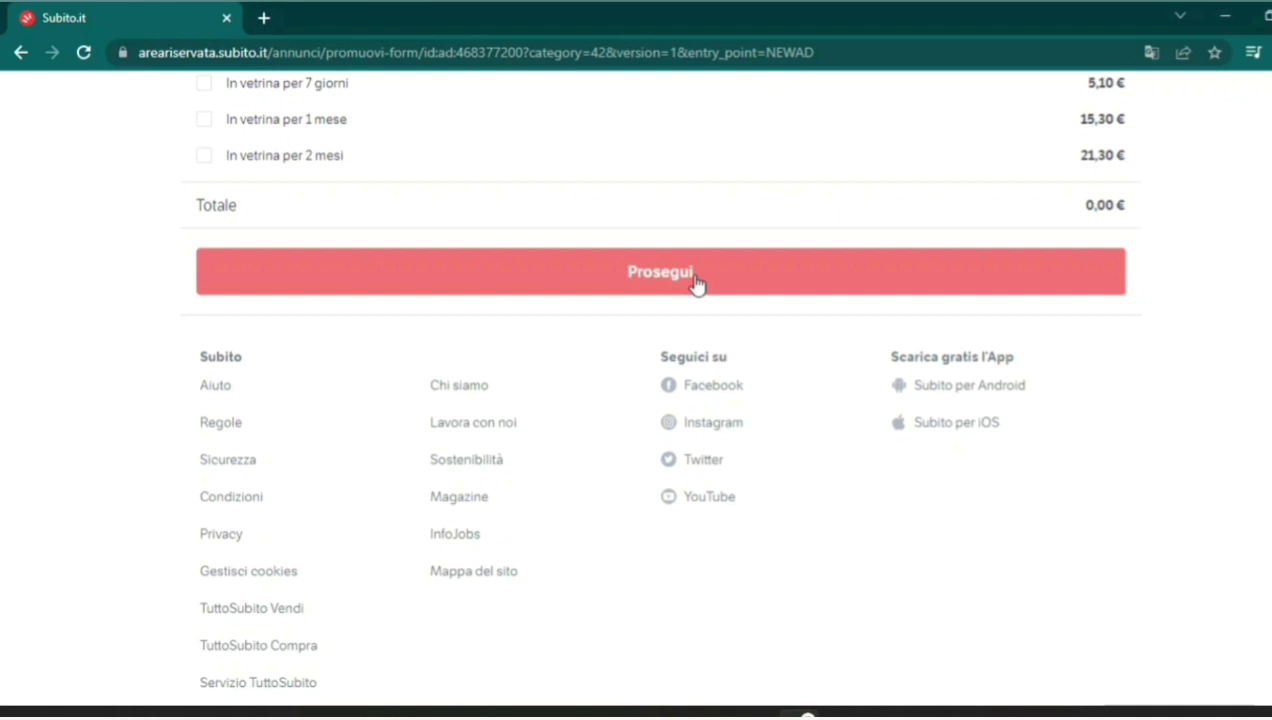
{"action": "left_click", "coordinate": [1034, 275]}
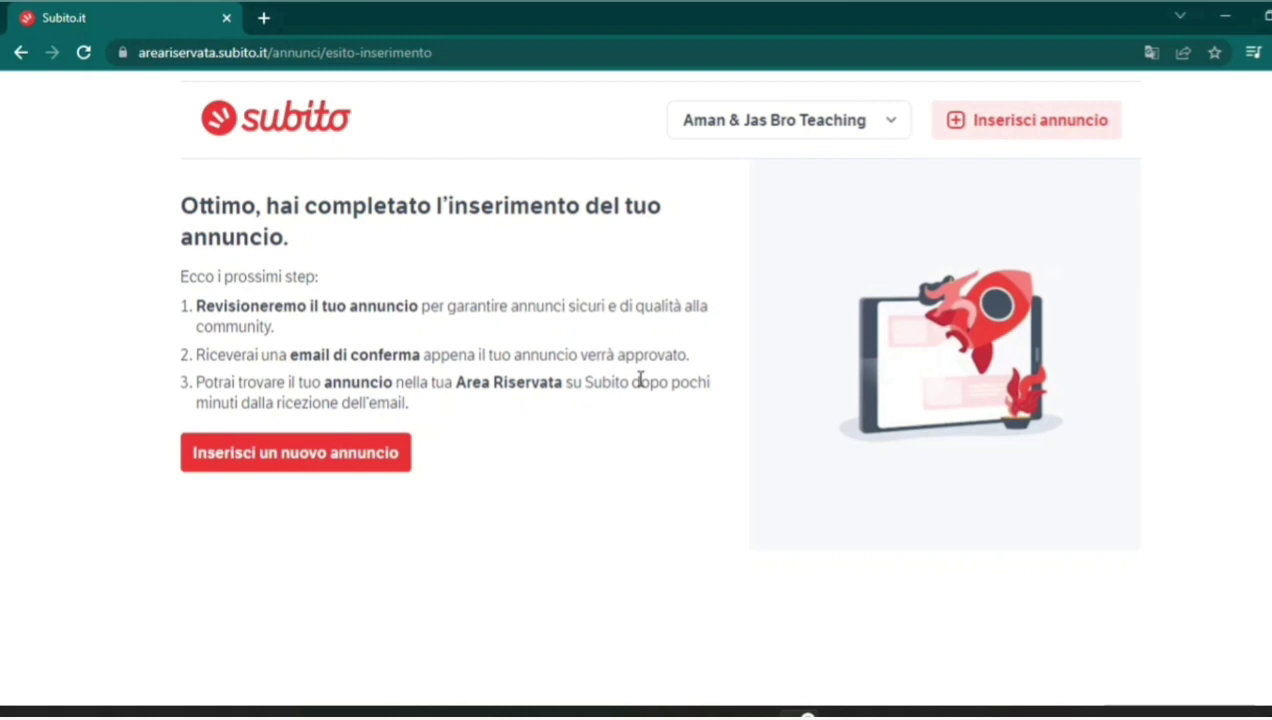
Scroll through the confirmation page and select the page URL in the address bar.
{"action": "scroll", "coordinate": [640, 378], "scroll_direction": "up", "scroll_amount": 1}
{"action": "scroll", "coordinate": [640, 386], "scroll_direction": "down", "scroll_amount": 5}
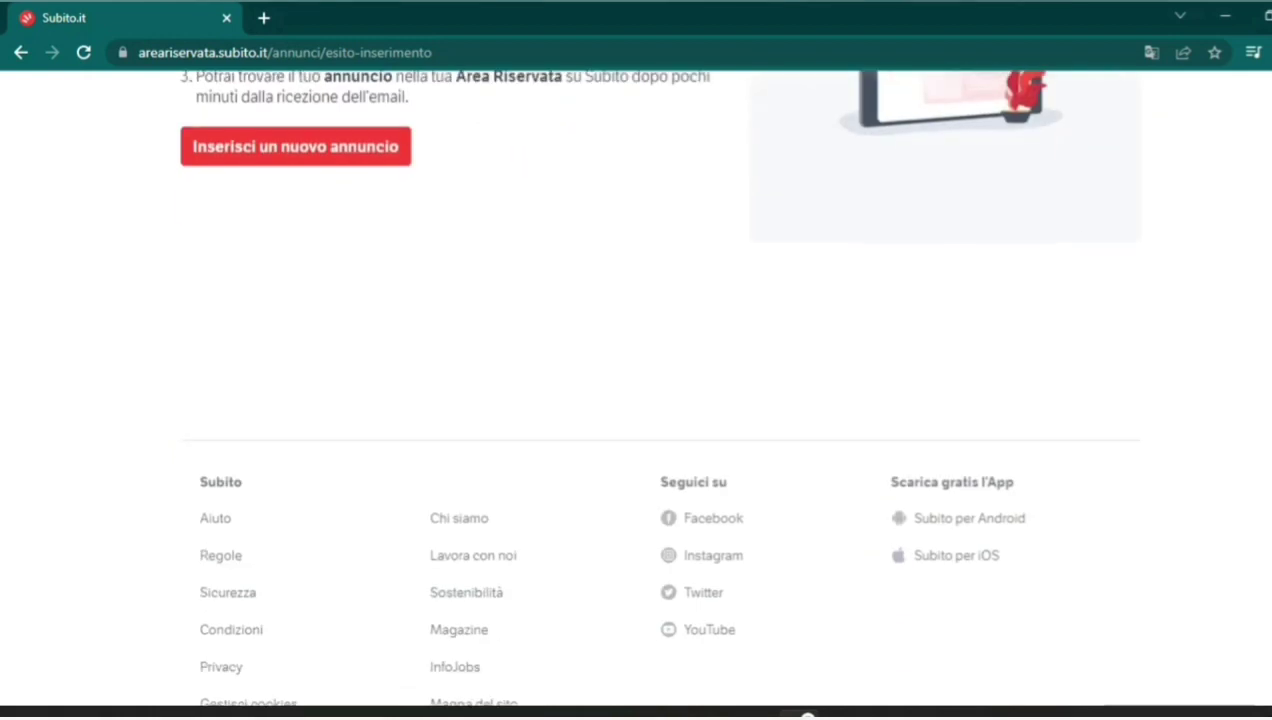
{"action": "scroll", "coordinate": [640, 386], "scroll_direction": "up", "scroll_amount": 5}
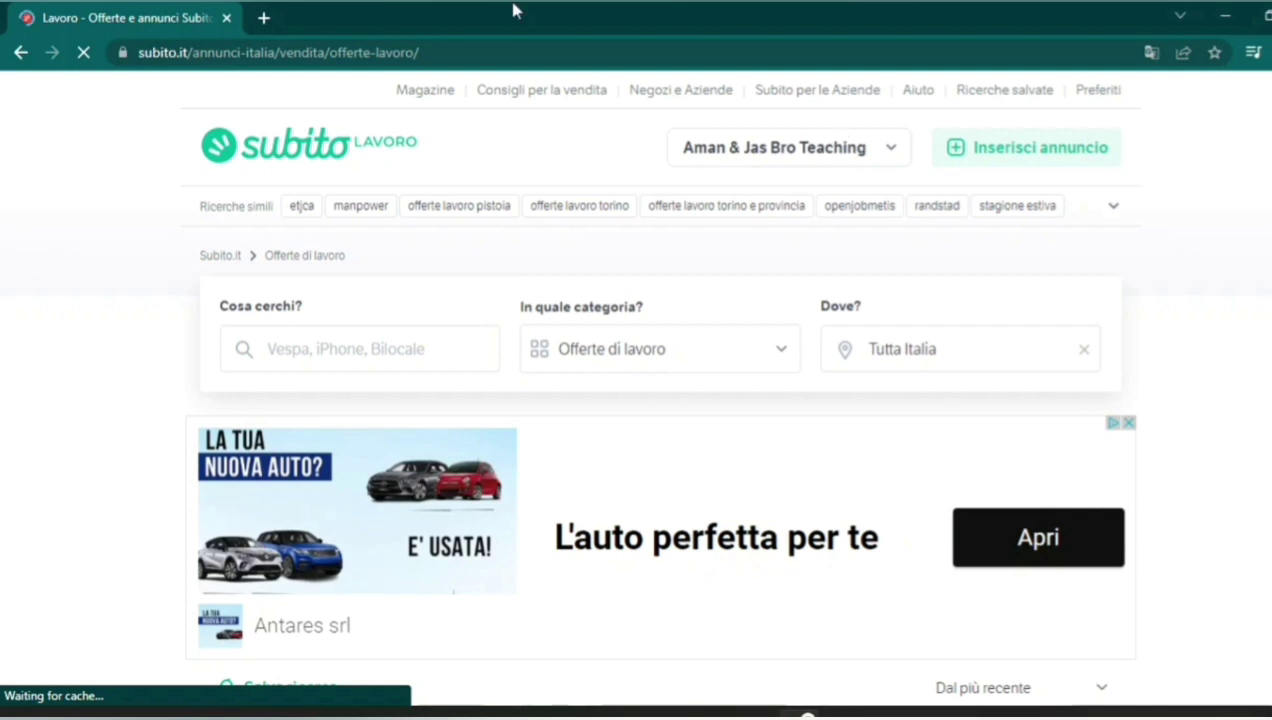
{"action": "left_click", "coordinate": [180, 55]}
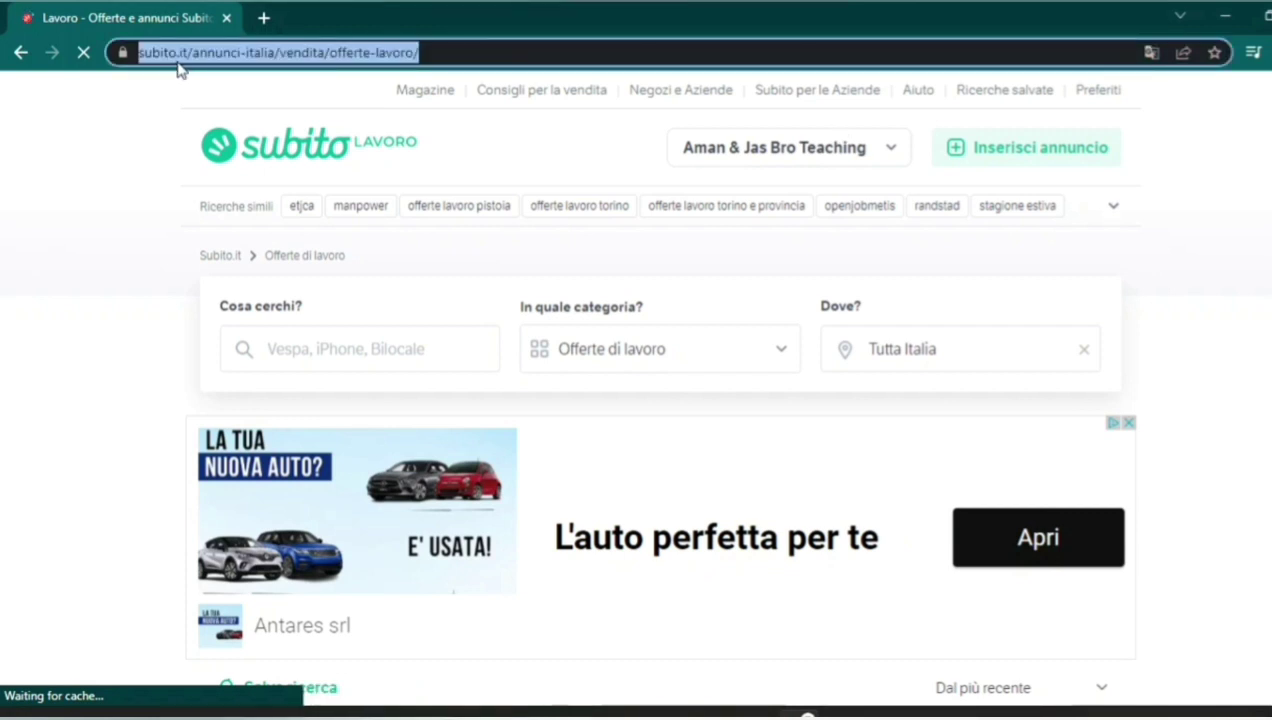